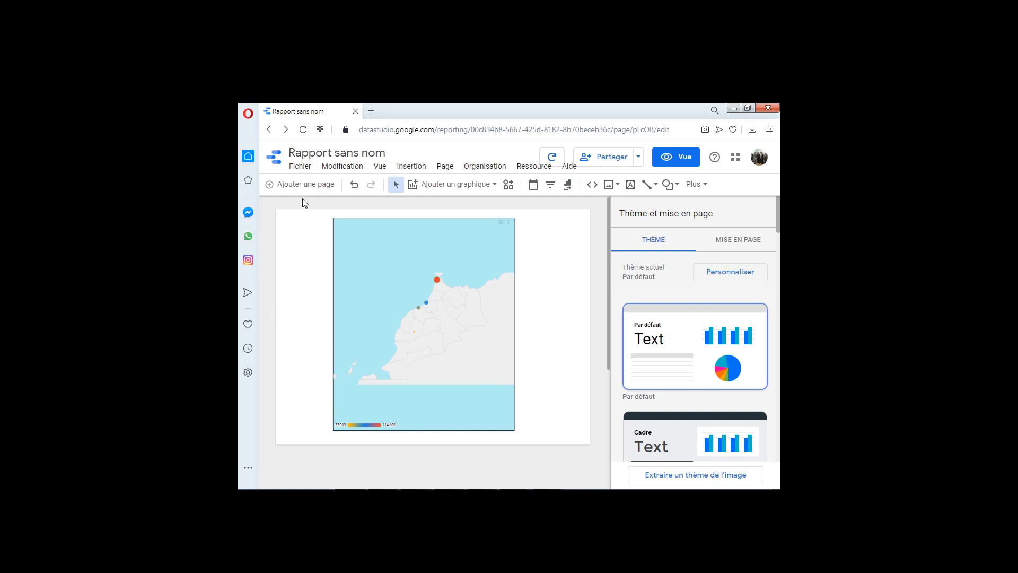
- Create a new blank report and dismiss its initial prompt for adding data
left_click(299, 168)
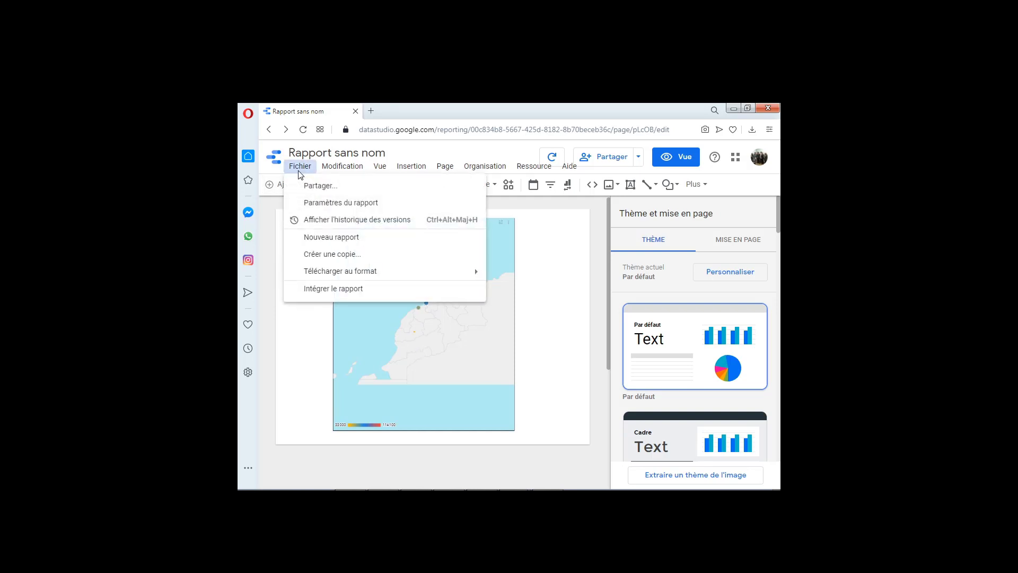
left_click(333, 241)
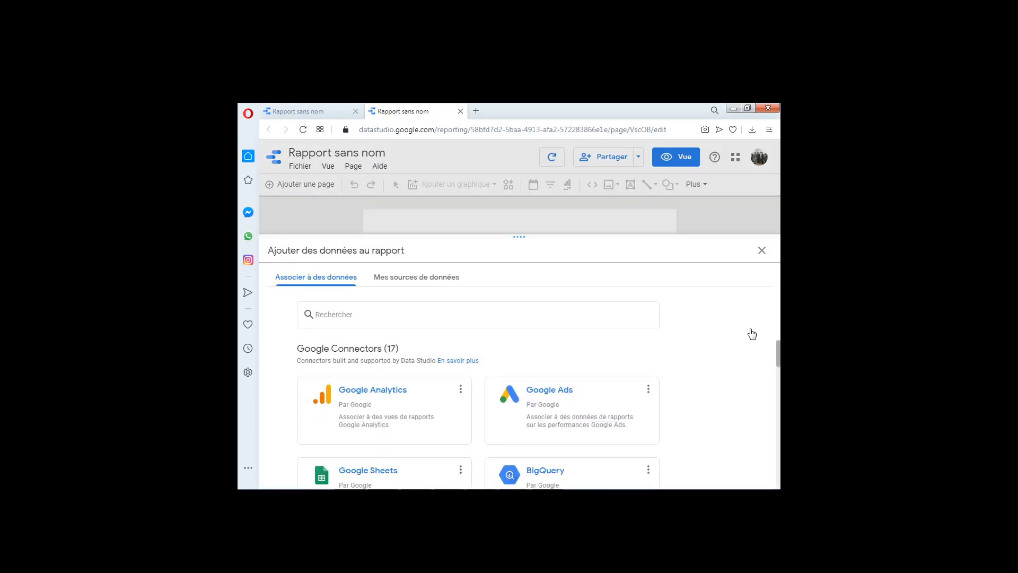
left_click(762, 250)
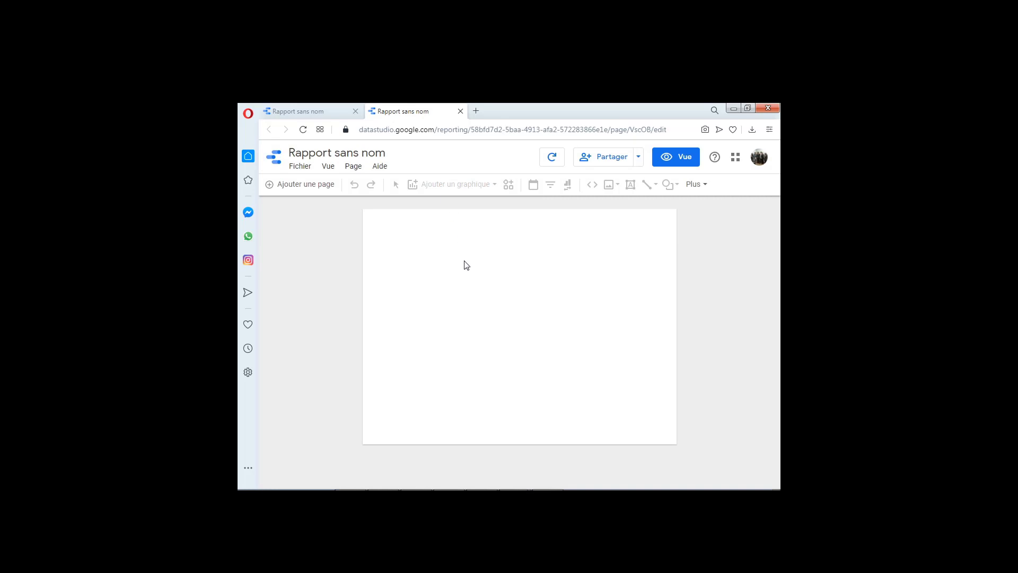
- Rename the new report as "Rapport géographique"
left_click(380, 153)
left_click(392, 154)
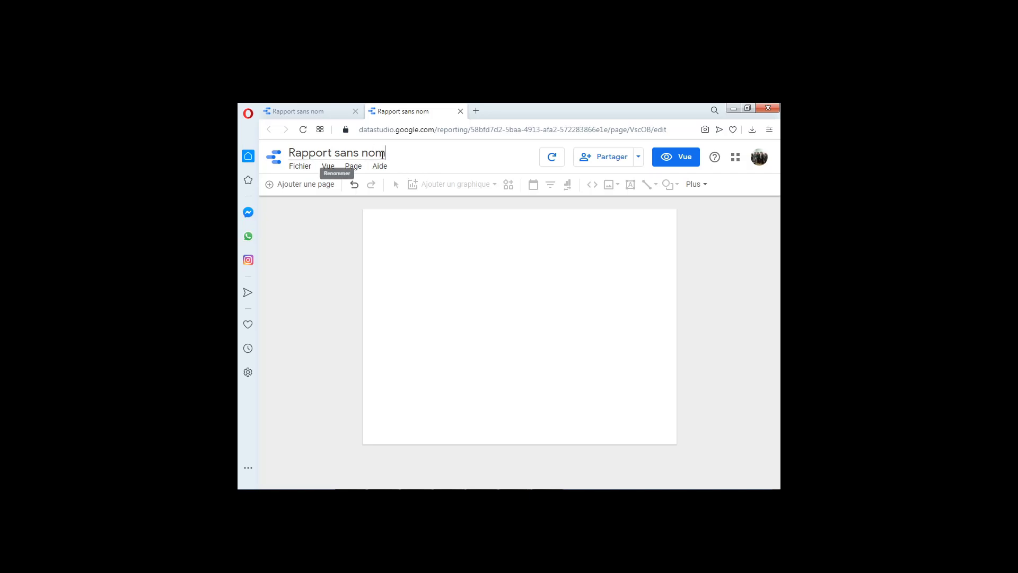
left_click(383, 154)
key("BackSpace")
key("BackSpace")
key("BackSpace")
key("BackSpace")
key("BackSpace")
key("BackSpace")
key("BackSpace")
key("BackSpace")
key("BackSpace")
key("BackSpace")
key("BackSpace")
key("BackSpace")
key("BackSpace")
key("BackSpace")
key("BackSpace")
key("BackSpace")
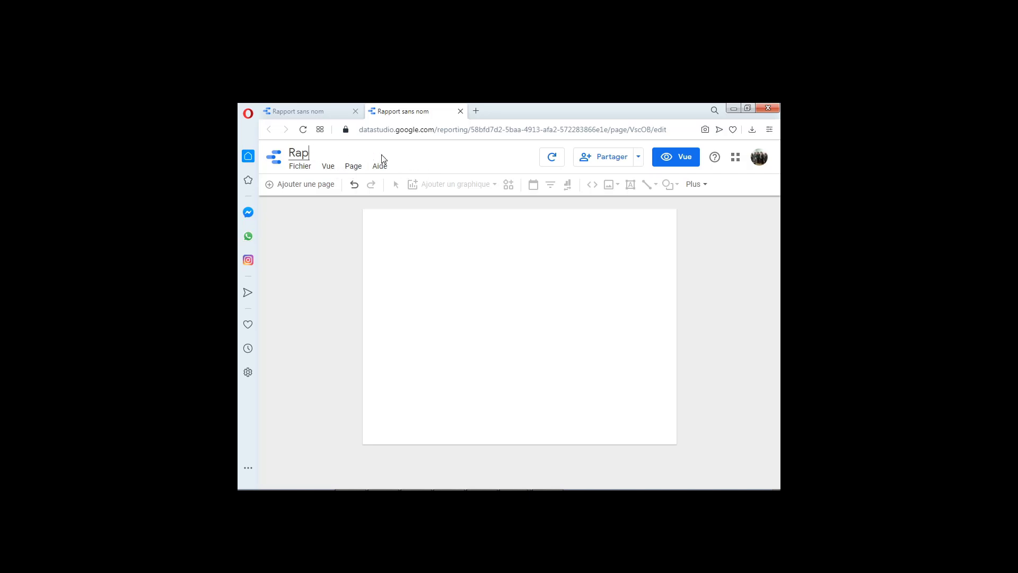
type("Rapport géographiques")
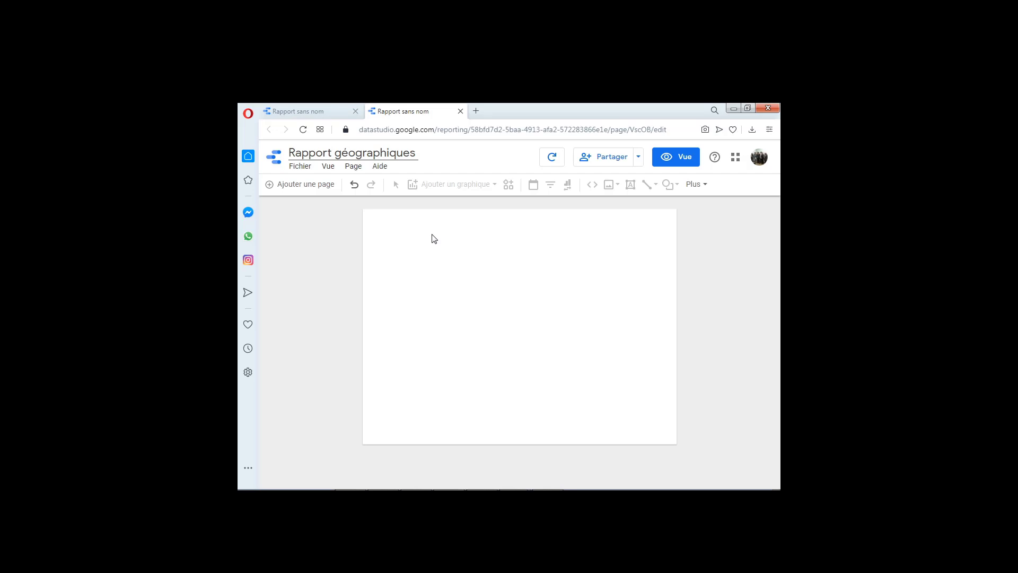
key("BackSpace")
left_click(465, 293)
- Start adding data to the report with the file import connector for CSV files
left_click(703, 185)
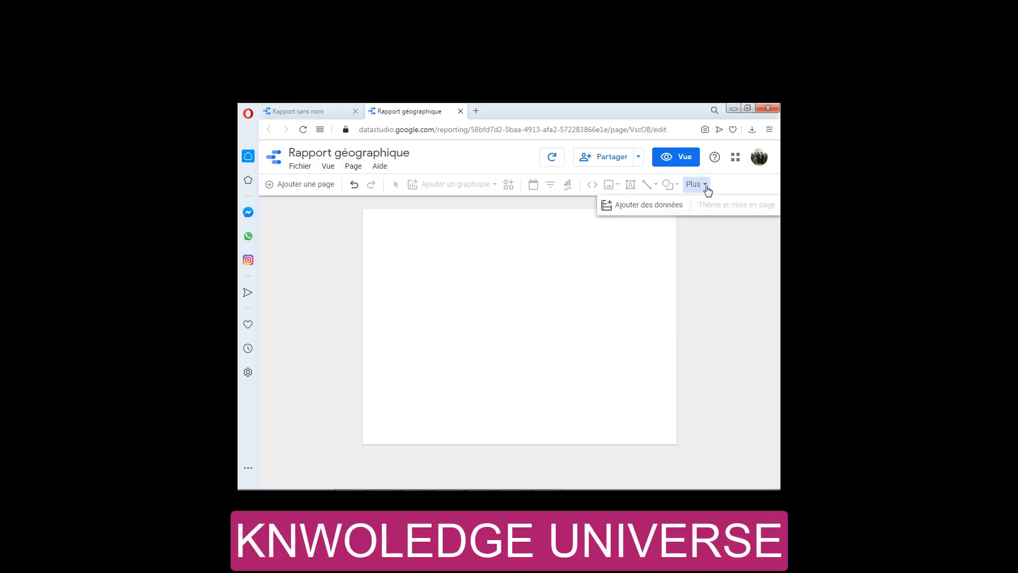
left_click(656, 214)
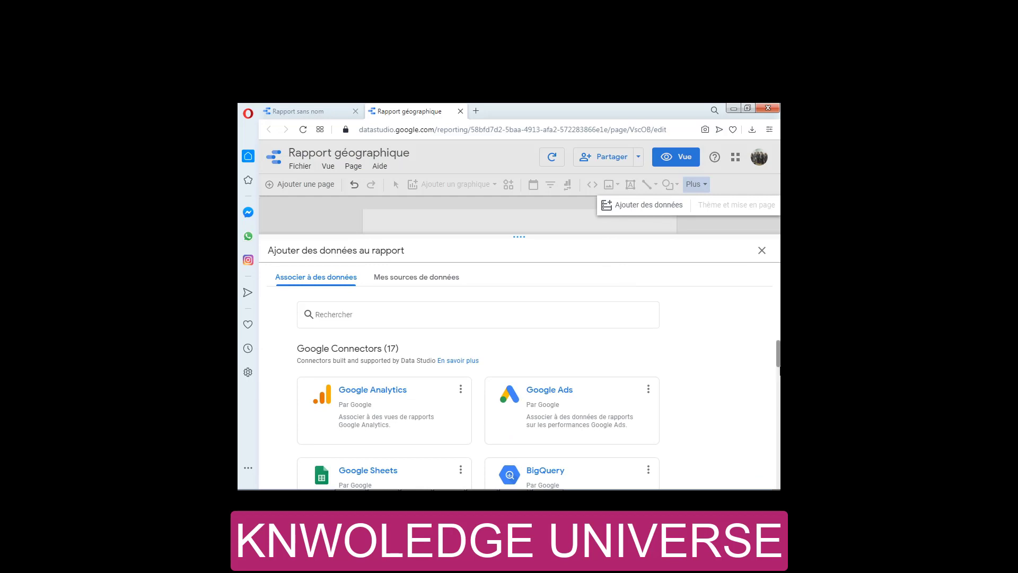
scroll(435, 363, "down", 4)
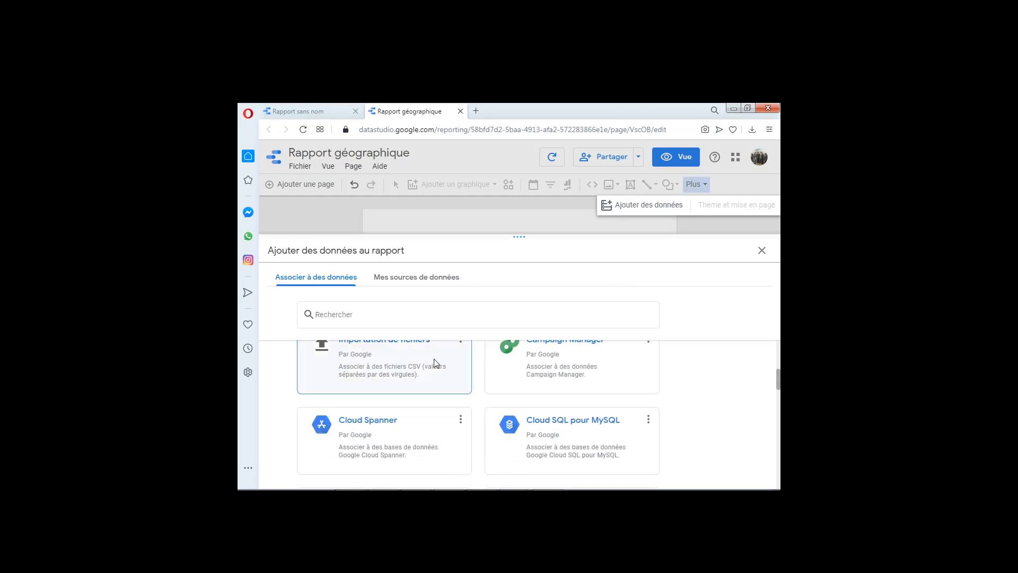
left_click(421, 365)
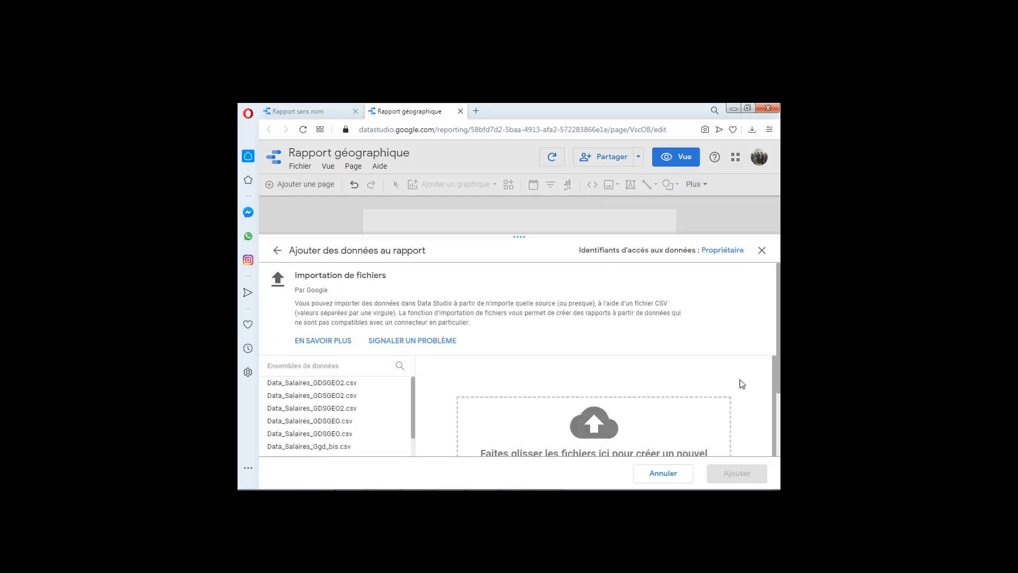
left_click_drag(778, 320, 779, 403)
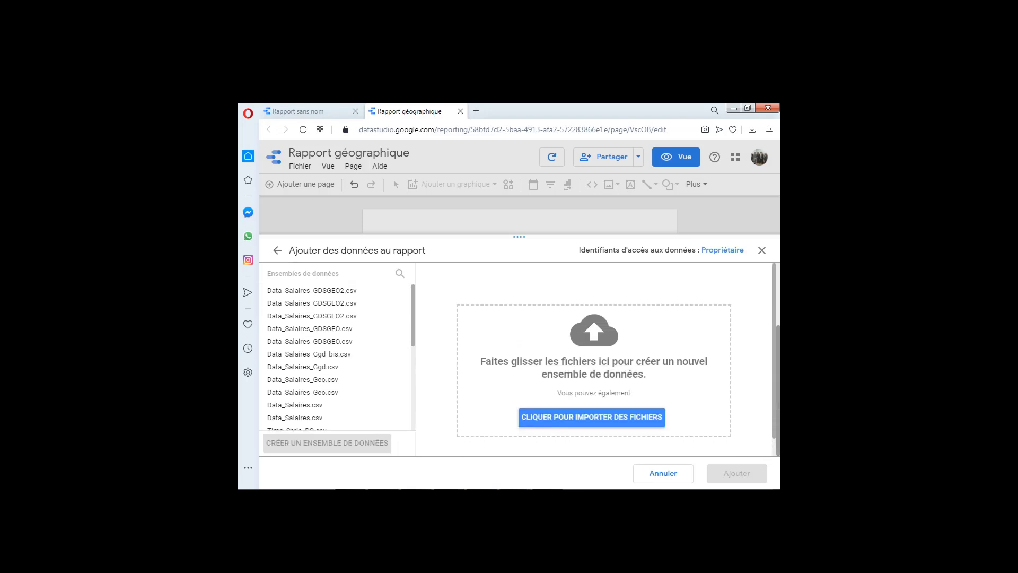
- Upload Data_Salaires_GDSGEO2.csv from the Formation OBS folder and add it to the report as a data source
left_click(610, 418)
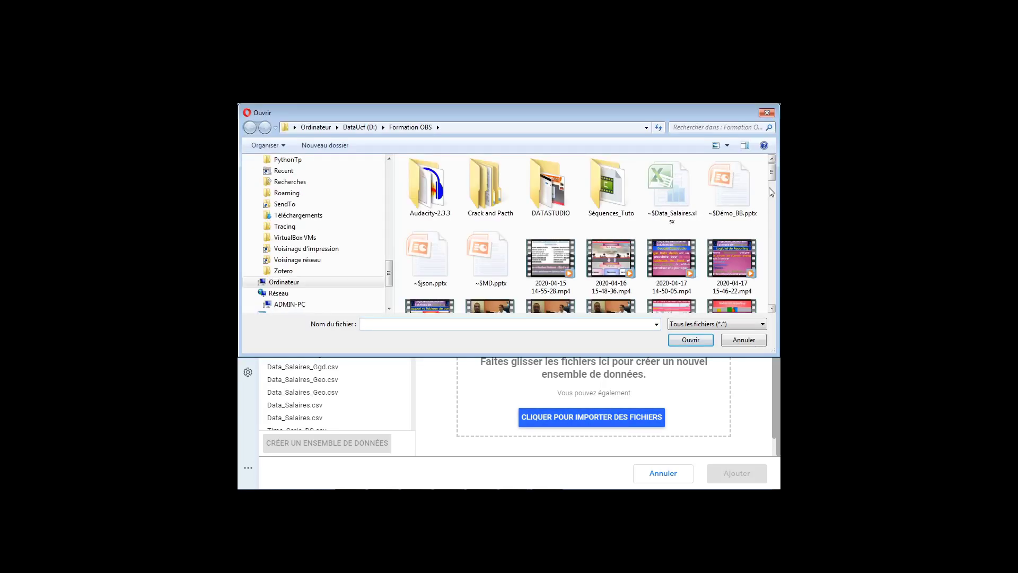
left_click_drag(771, 177, 778, 234)
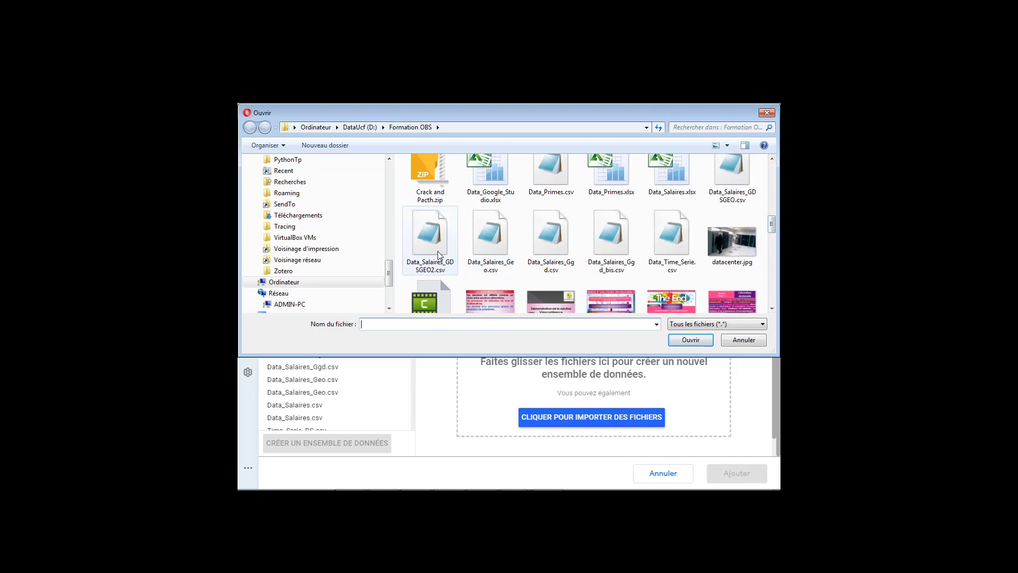
double_click(439, 255)
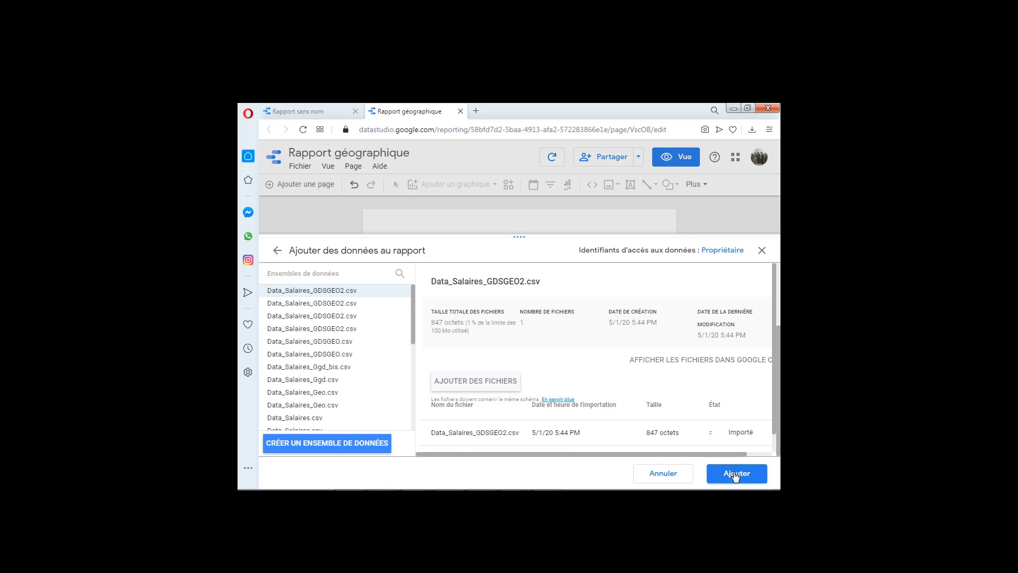
left_click(734, 474)
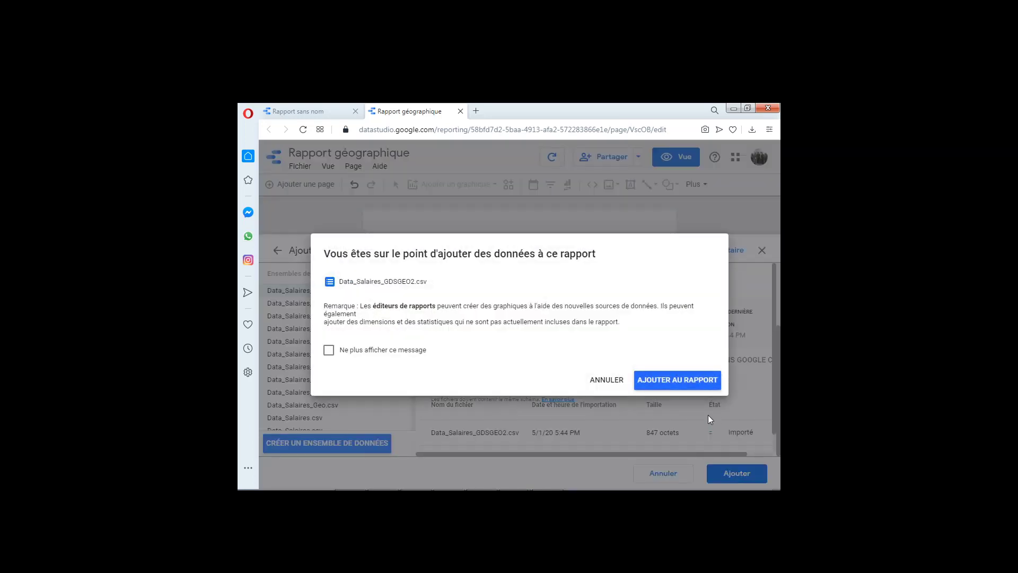
left_click(681, 378)
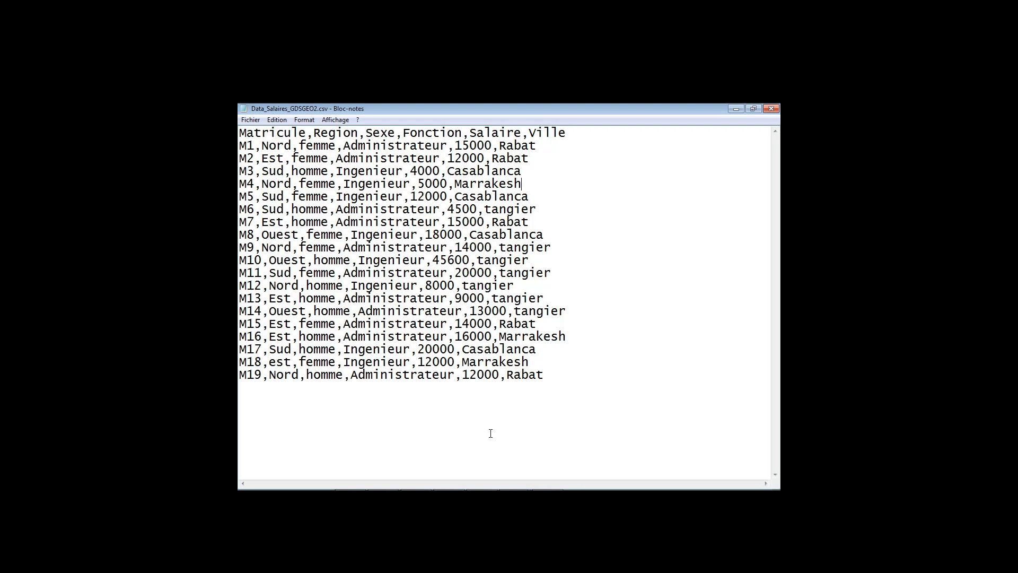
- Examine the Ville column and its first value in the Data_Salaires_GDSGEO2.csv text file, then close the file
left_click_drag(570, 133, 529, 133)
left_click_drag(539, 147, 502, 147)
left_click(773, 111)
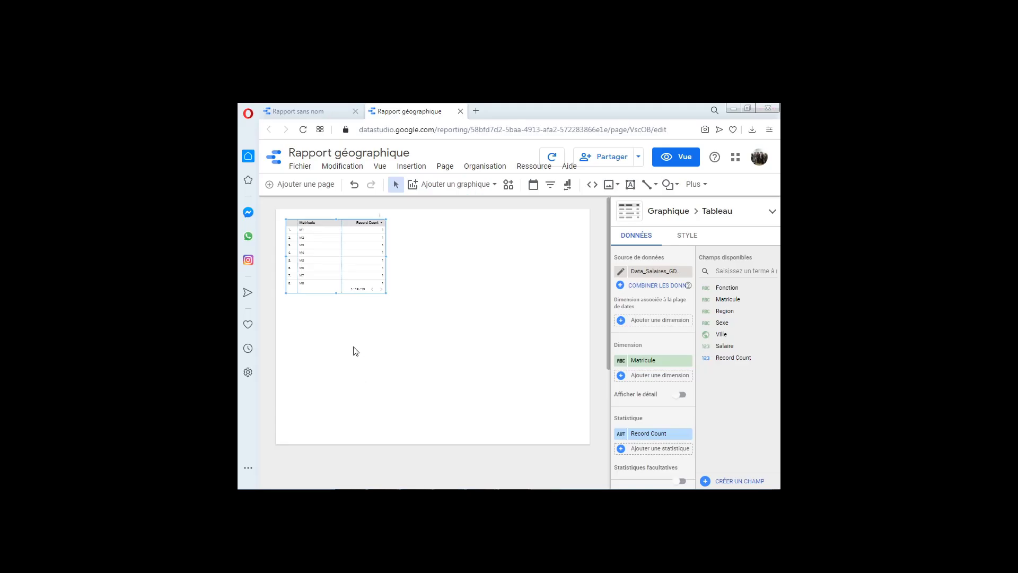
- Replace the default table with a Synthèse géographique chart, enlarged to cover most of the page
left_click(339, 276)
key("Delete")
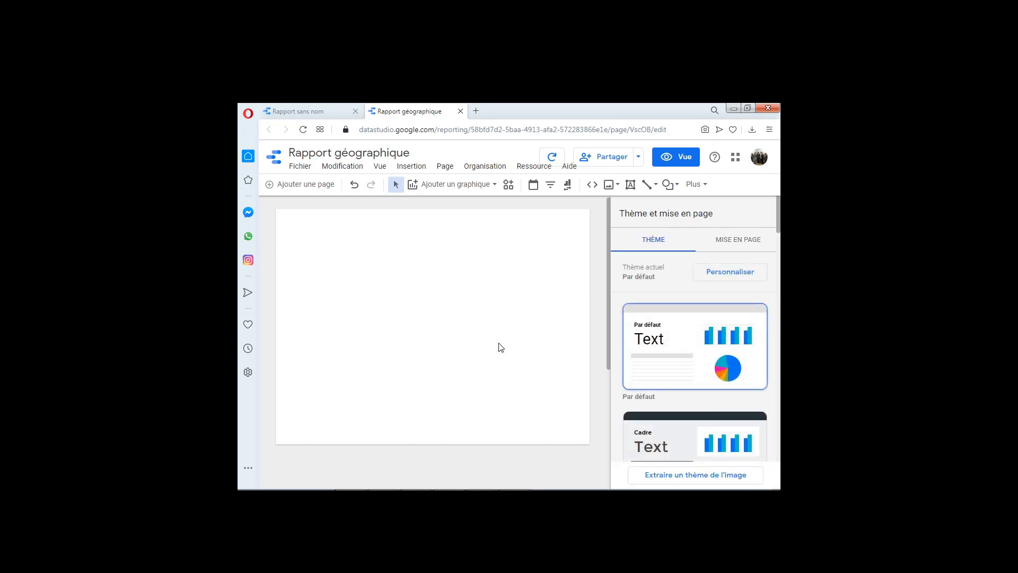
left_click(418, 167)
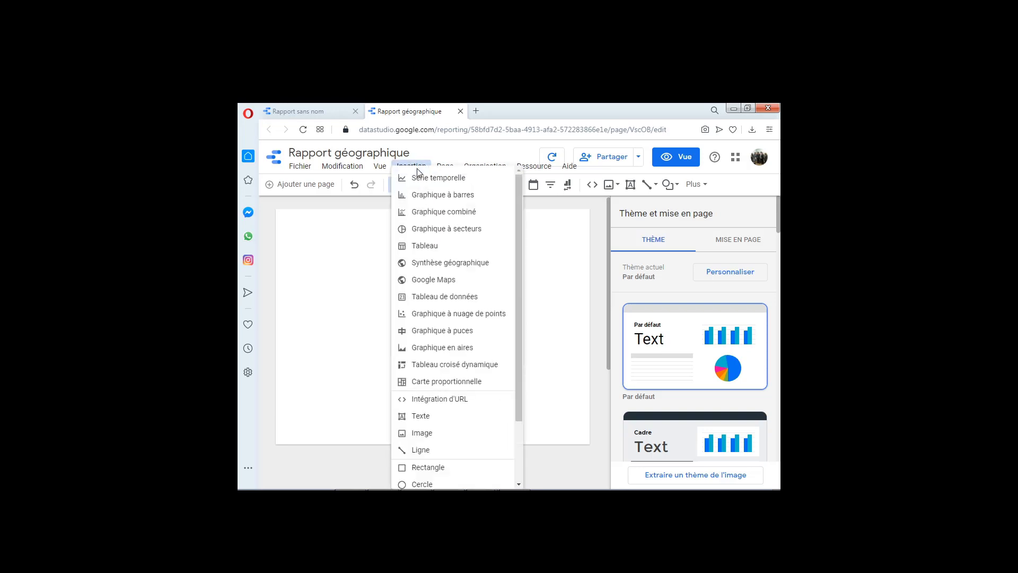
left_click(451, 264)
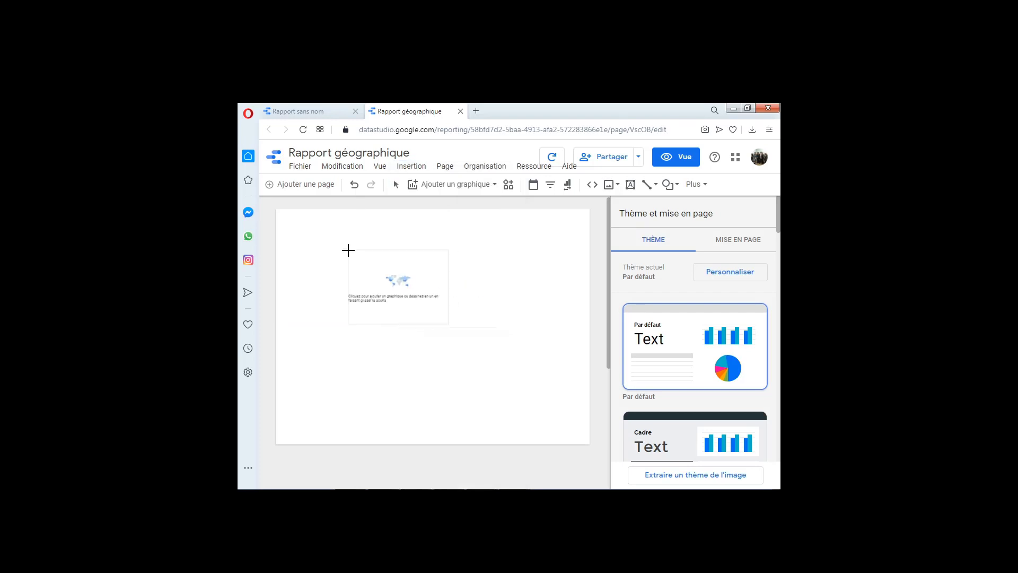
left_click(312, 239)
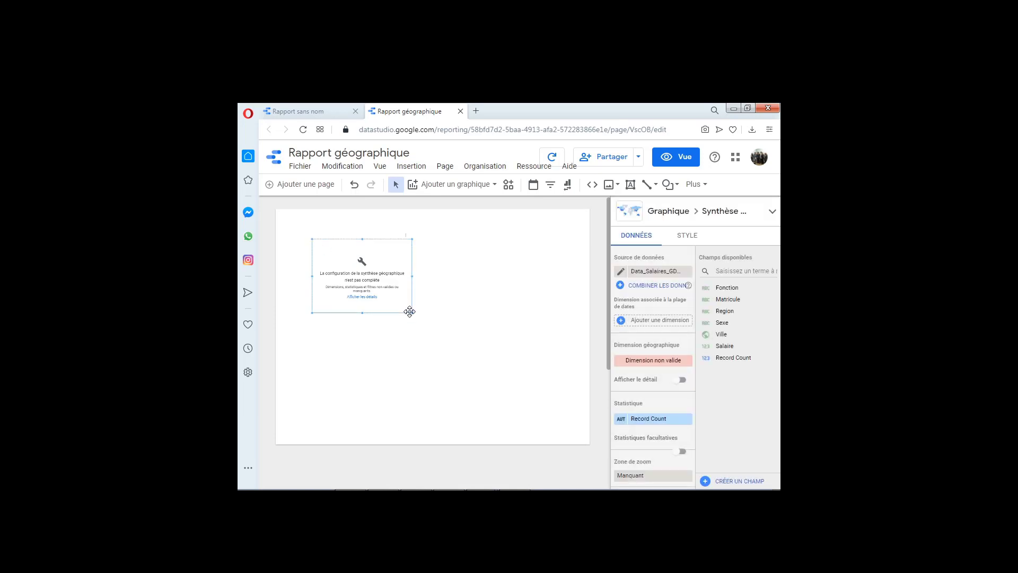
left_click_drag(412, 313, 549, 404)
left_click_drag(514, 367, 529, 384)
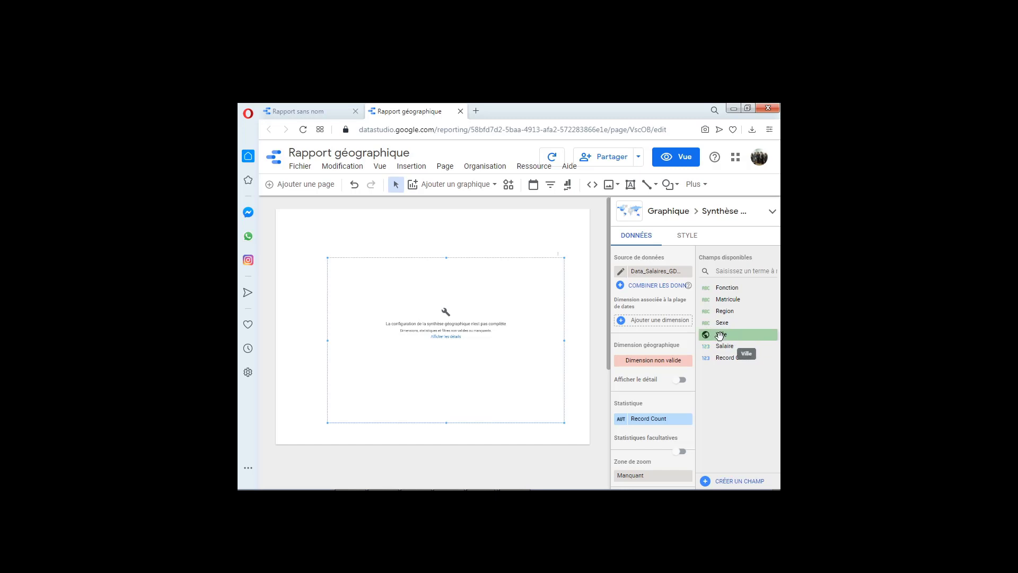
- Set Ville as the geographic dimension of the map chart
left_click_drag(720, 335, 639, 370)
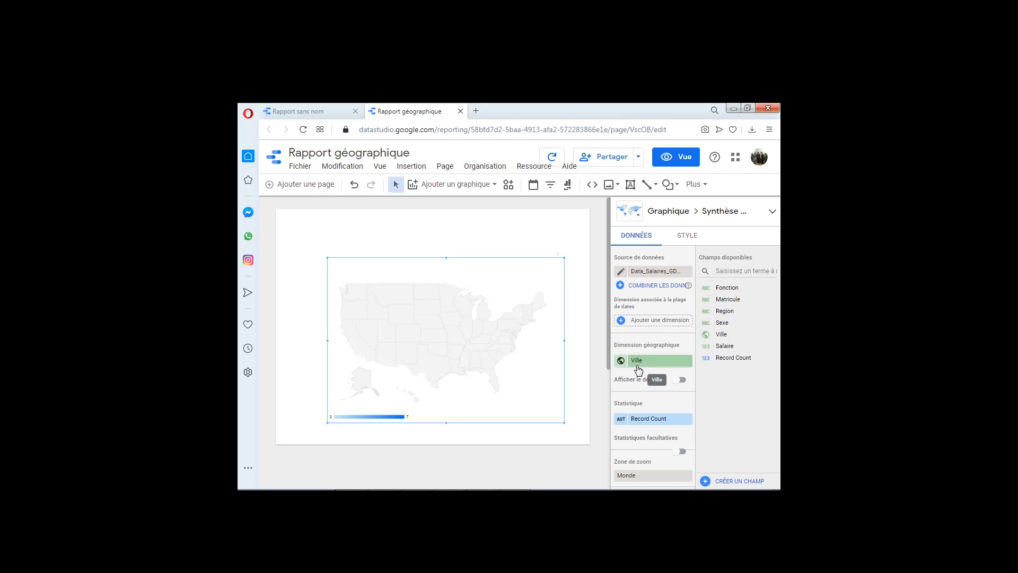
left_click_drag(609, 332, 608, 346)
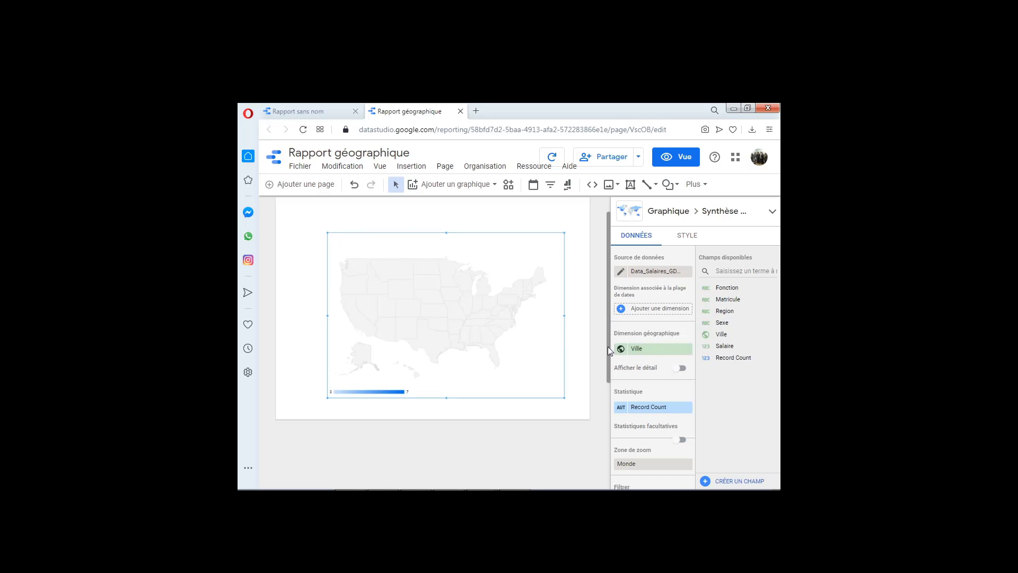
left_click(608, 348)
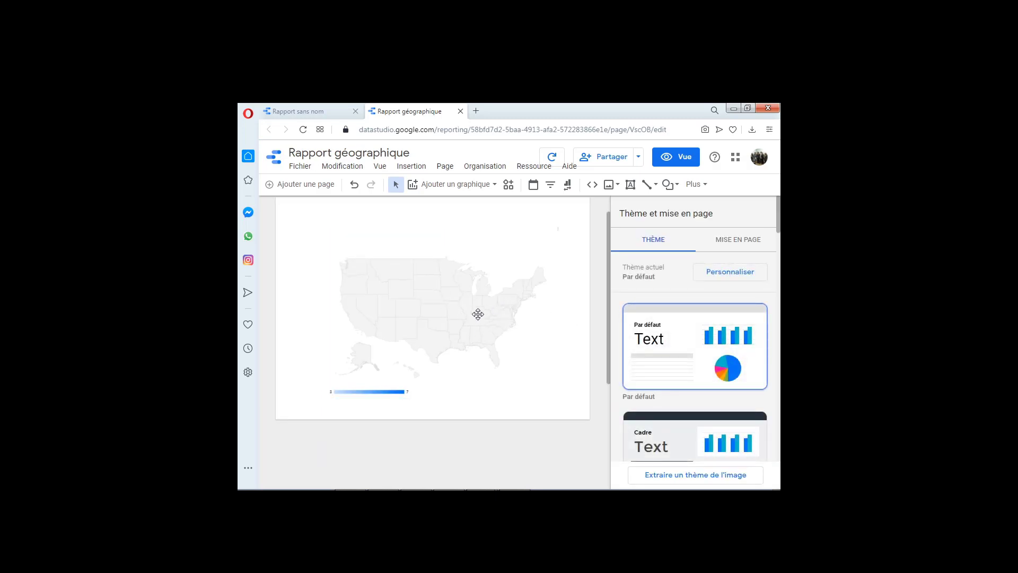
- Set the map chart's zoom area to the country Maroc
left_click(462, 300)
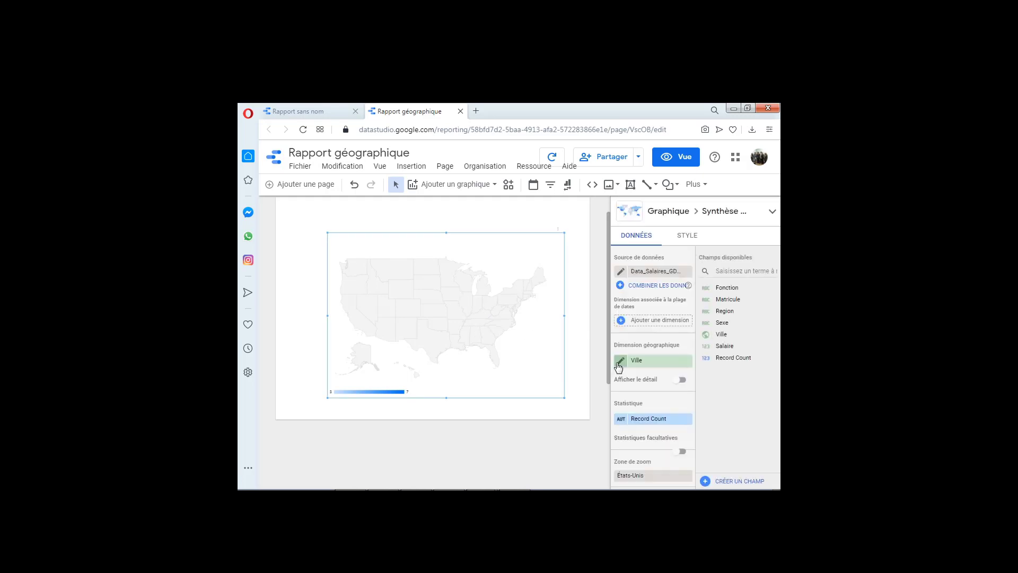
left_click(647, 476)
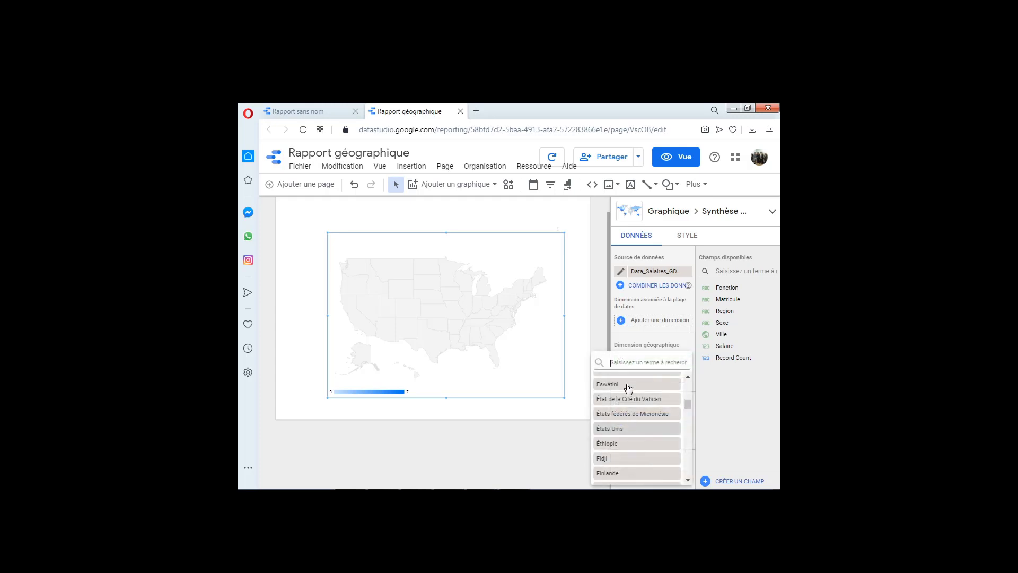
type("maroc")
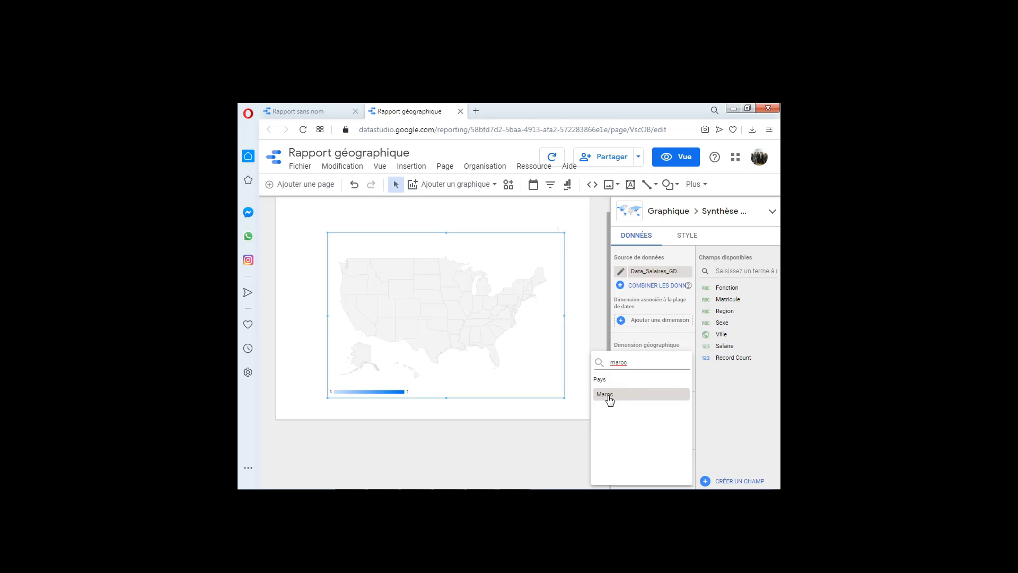
left_click(608, 396)
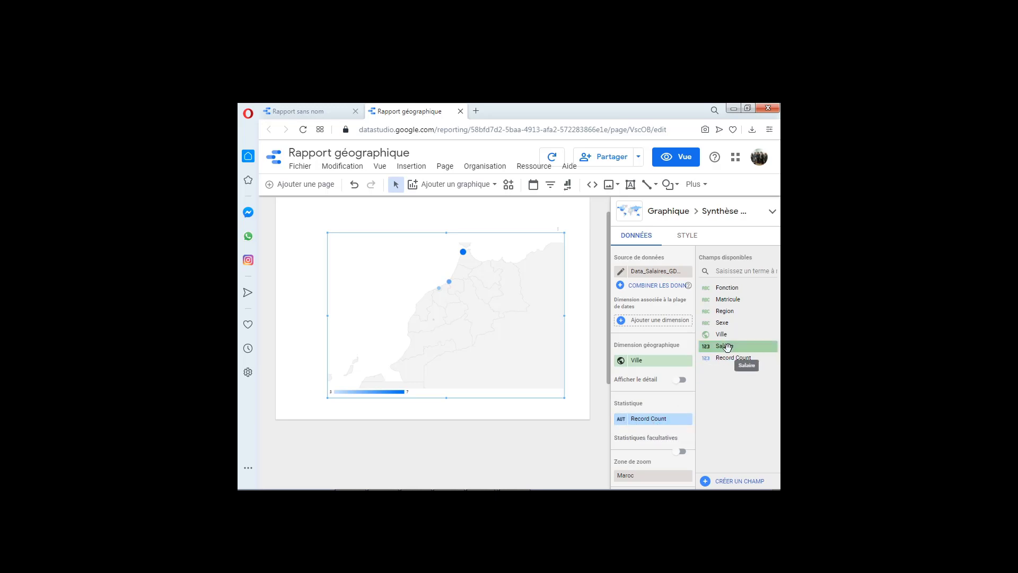
- Replace the map chart's Record Count metric with Salaire and check its aggregation options, keeping Somme
left_click_drag(727, 346, 657, 427)
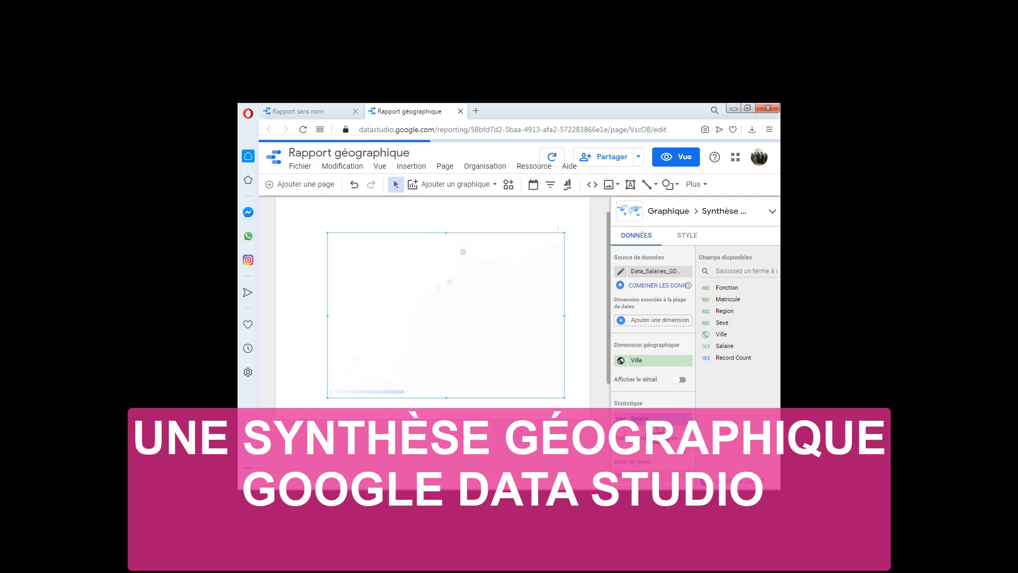
left_click(620, 423)
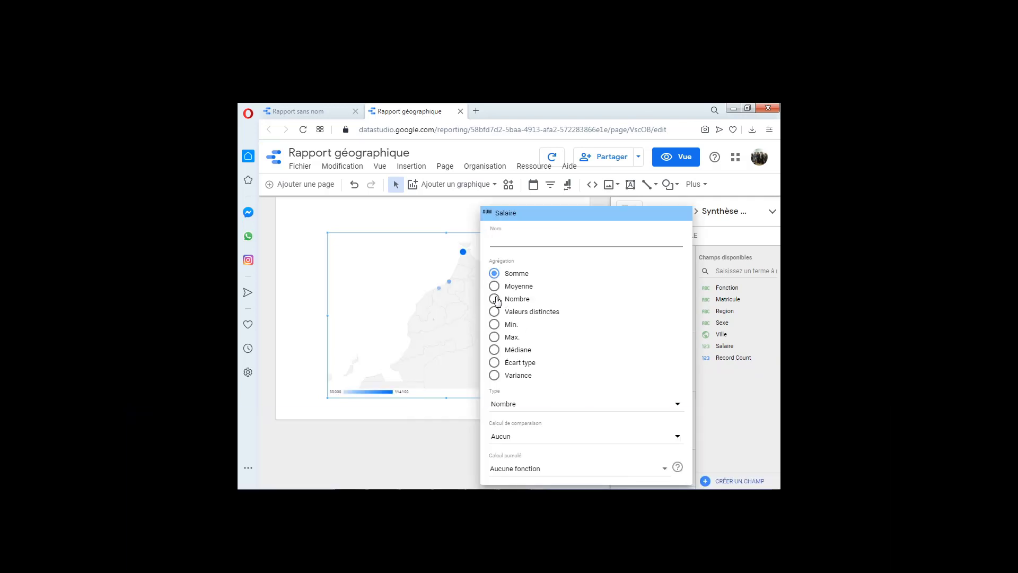
left_click(463, 404)
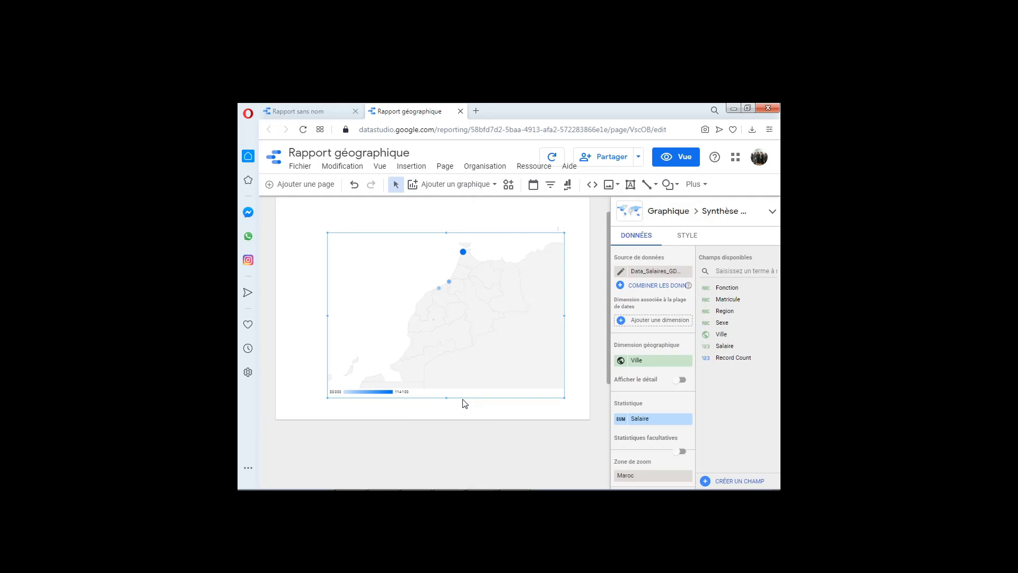
- Enlarge the map chart slightly and reposition it to fill more of the page
left_click(527, 410)
left_click_drag(516, 386, 556, 404)
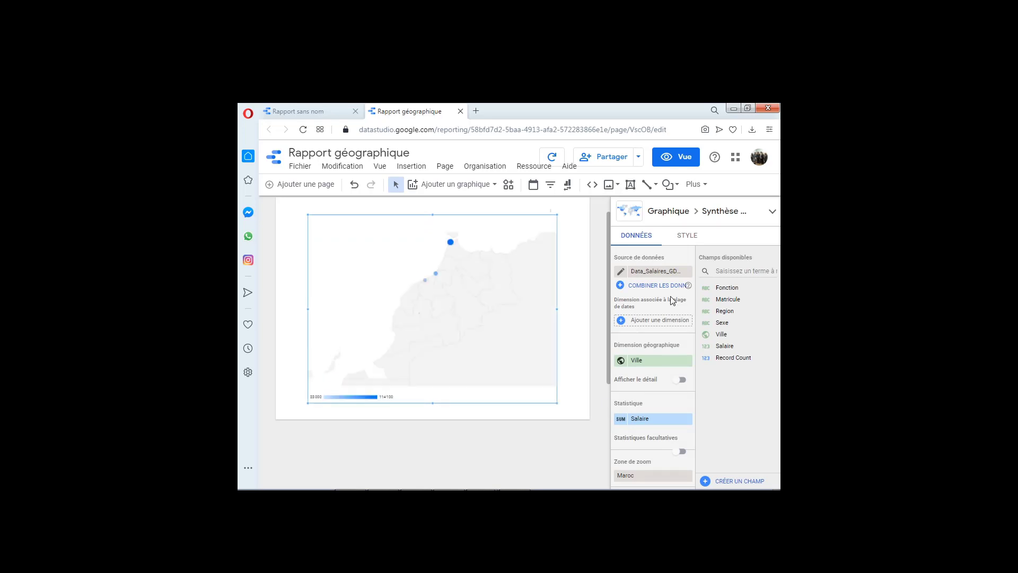
- Switch the report to viewing mode and examine the salary shown for the tangier marker
left_click(680, 160)
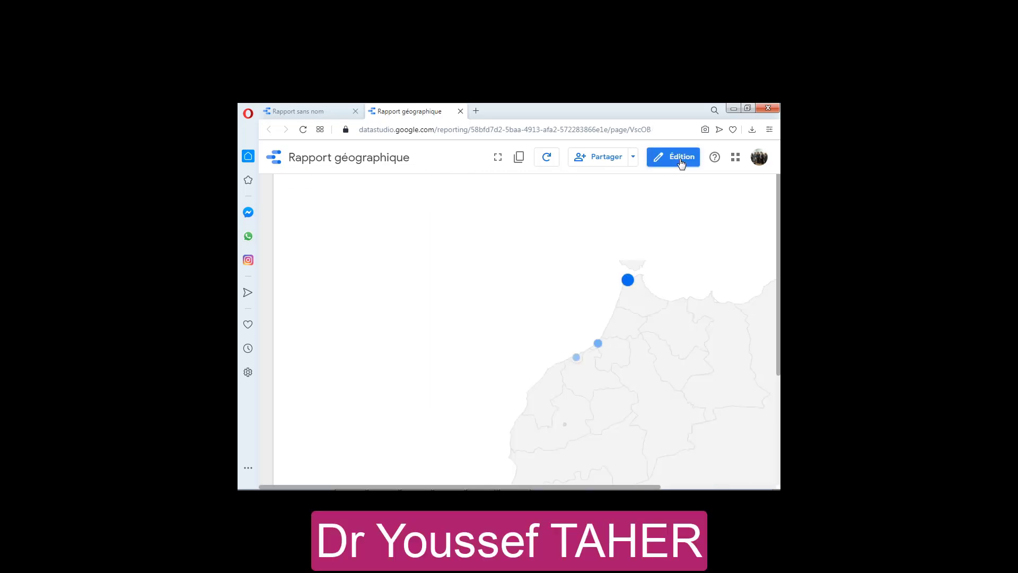
mouse_move(631, 287)
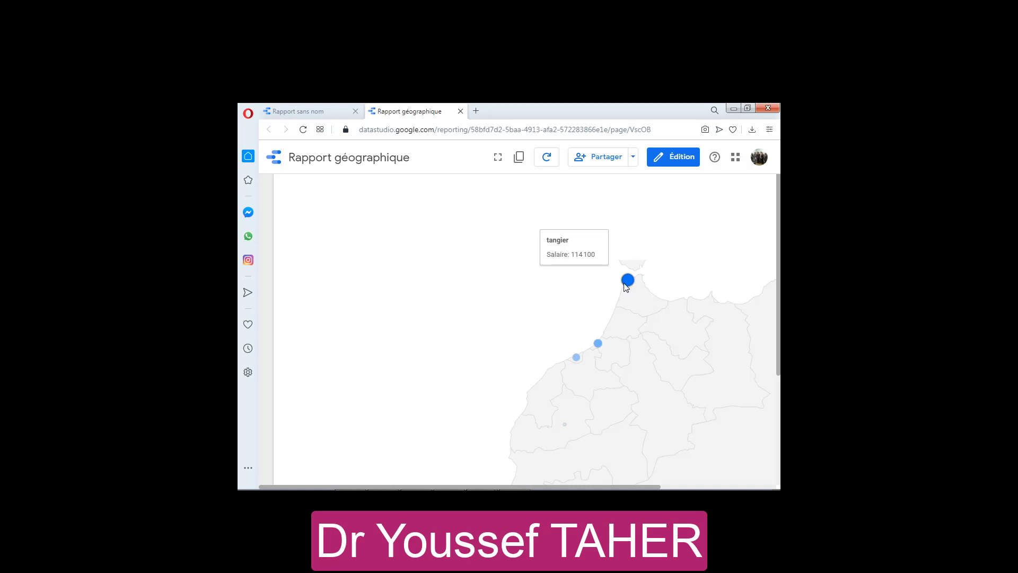
- Examine the salaries shown for the Rabat marker and the neighbouring coastal marker, and return the report to editing mode
mouse_move(599, 345)
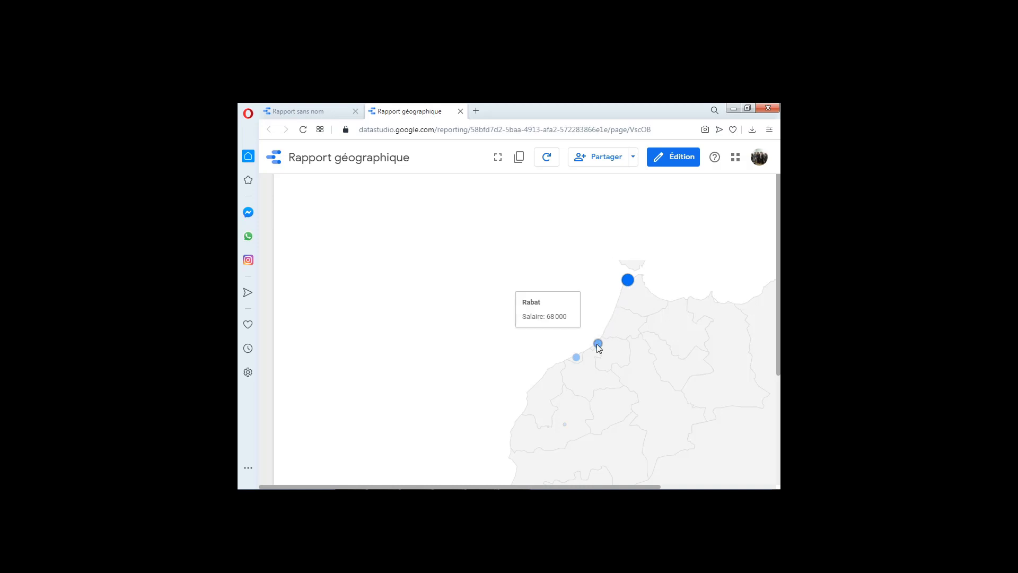
mouse_move(576, 358)
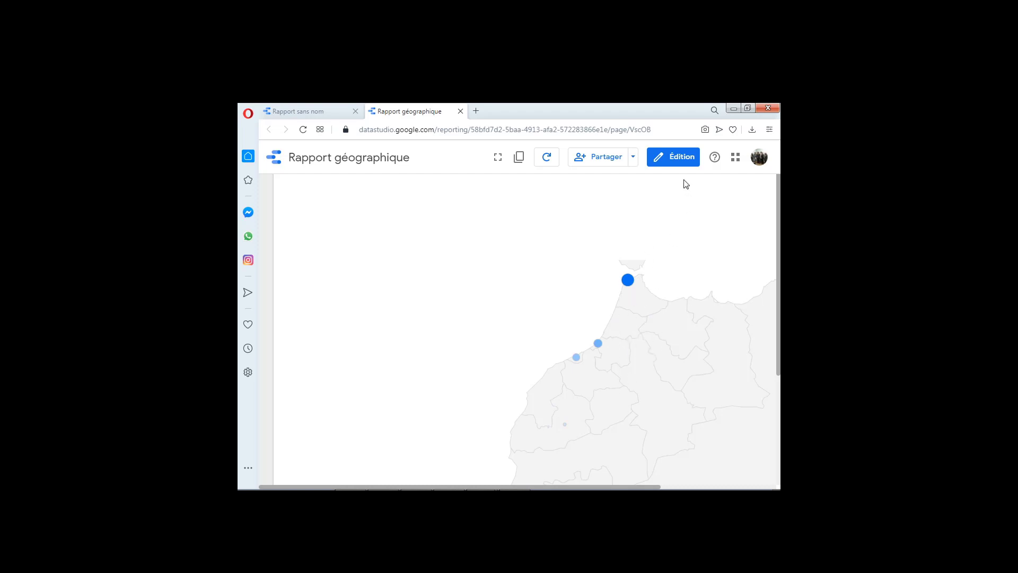
left_click(680, 157)
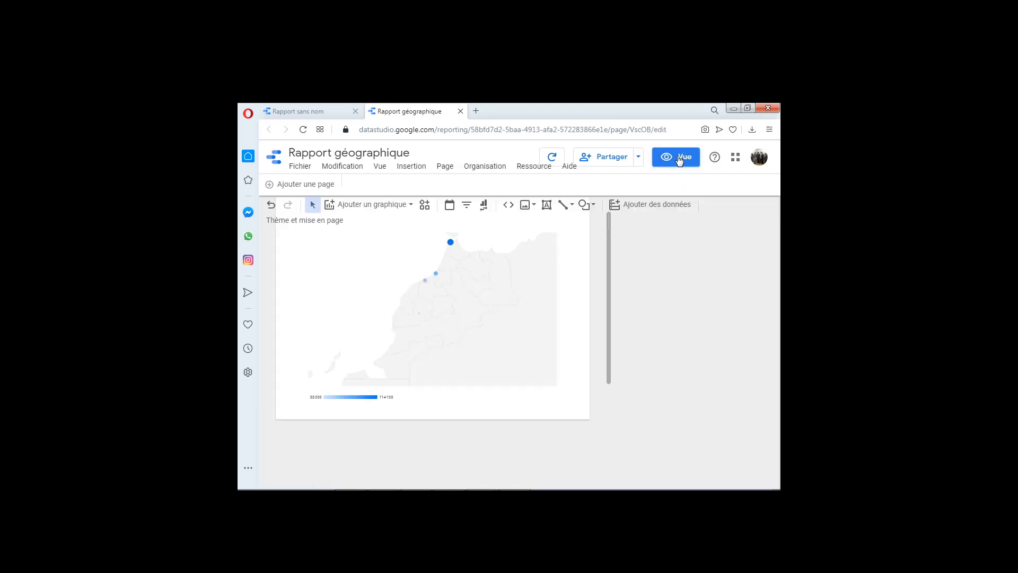
- Add a text box above the map chart containing the title "Répartition géographiques des salaires"
left_click(487, 282)
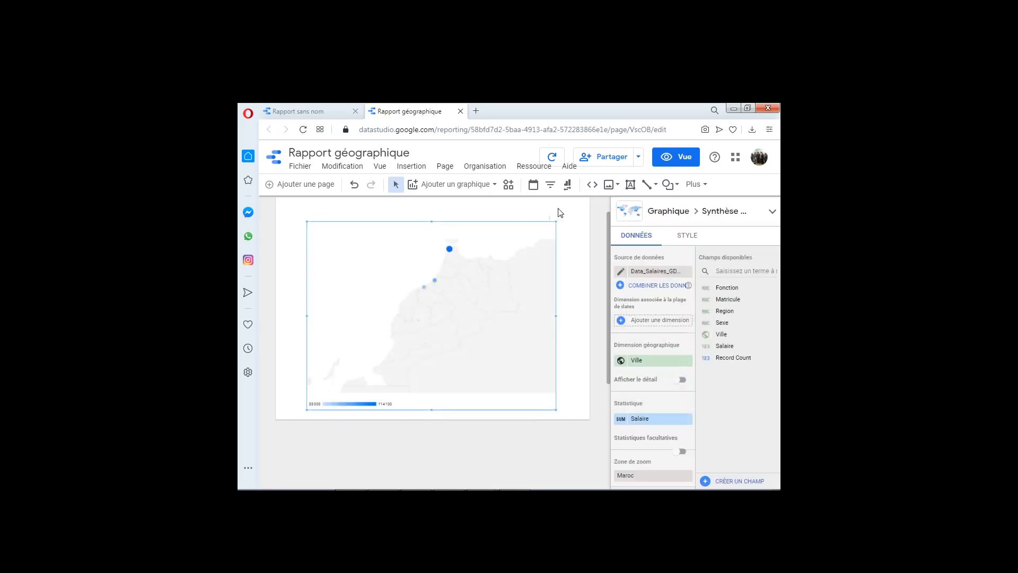
left_click(630, 186)
left_click_drag(360, 203, 522, 216)
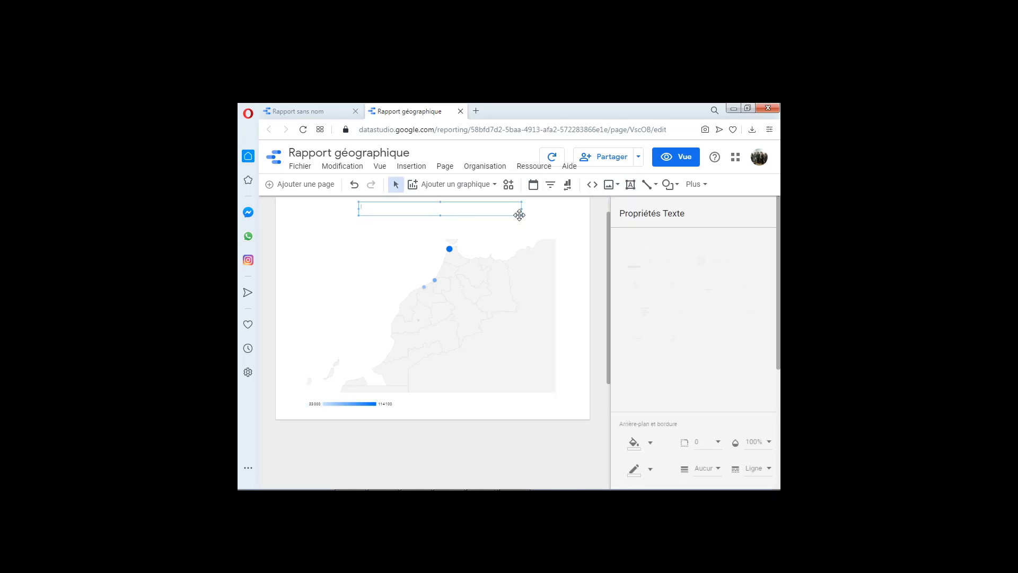
type("R")
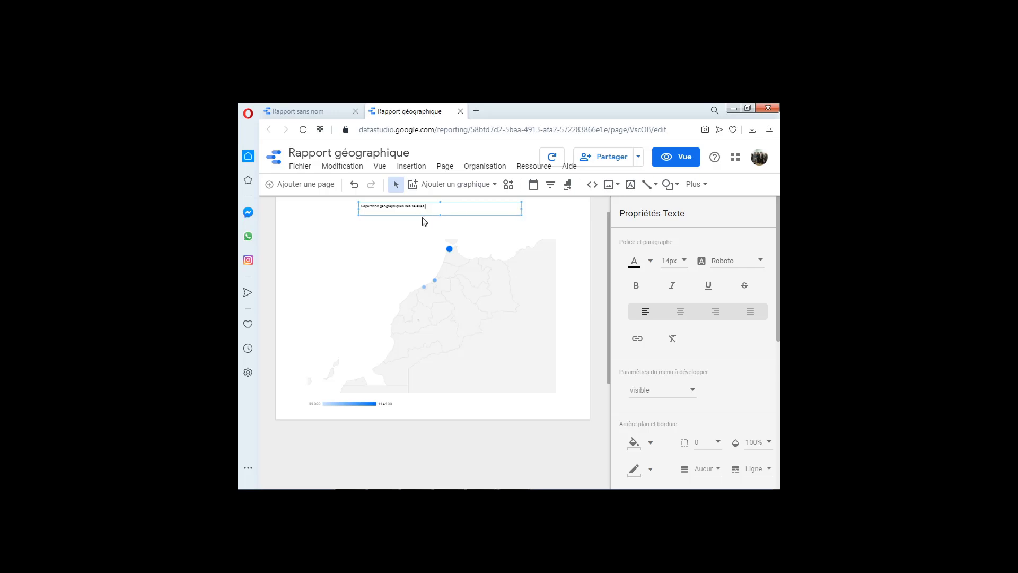
- Set the font size of the whole title text to 48px
left_click_drag(363, 204, 431, 210)
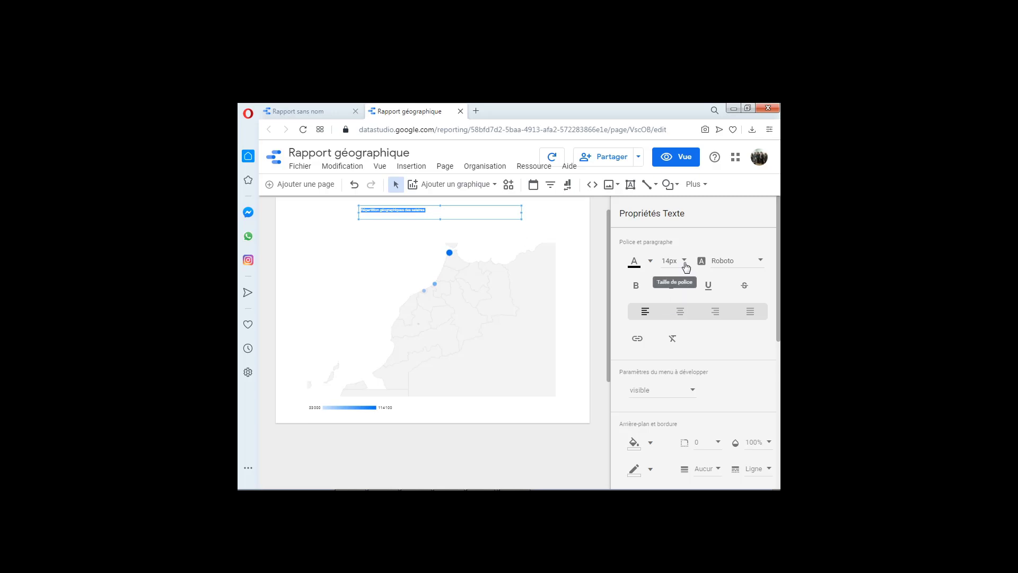
left_click(684, 262)
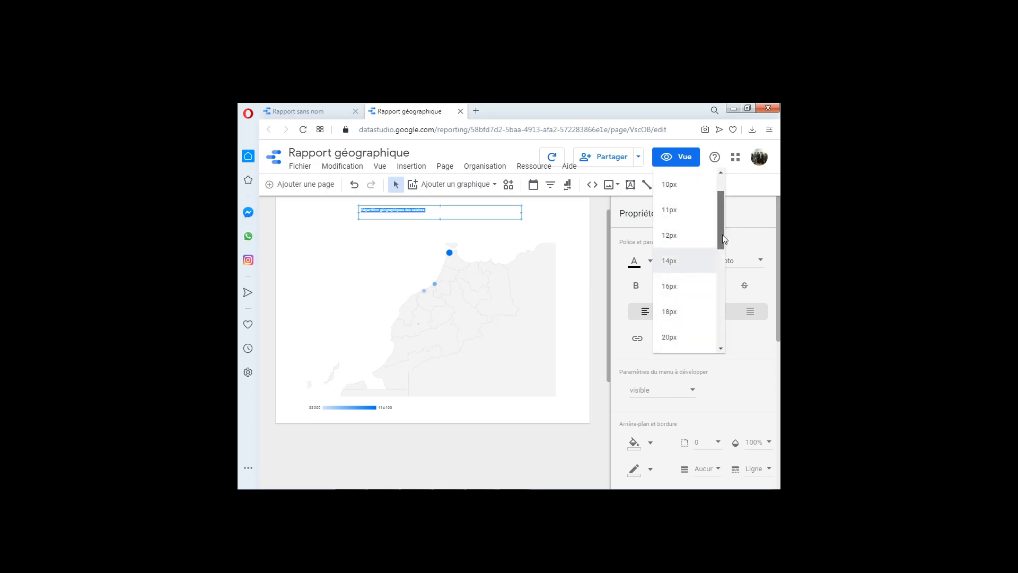
left_click_drag(722, 234, 722, 320)
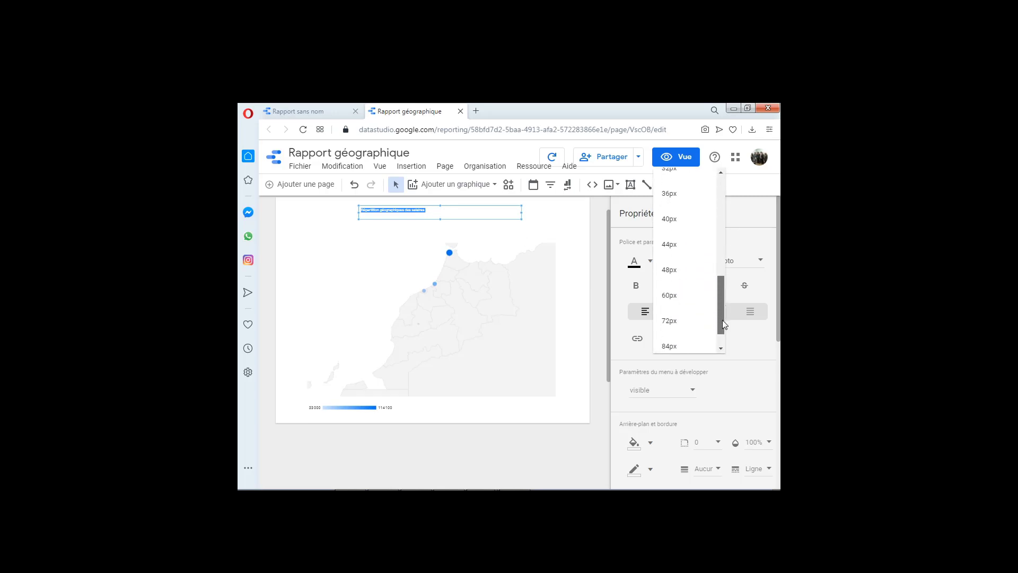
left_click(681, 277)
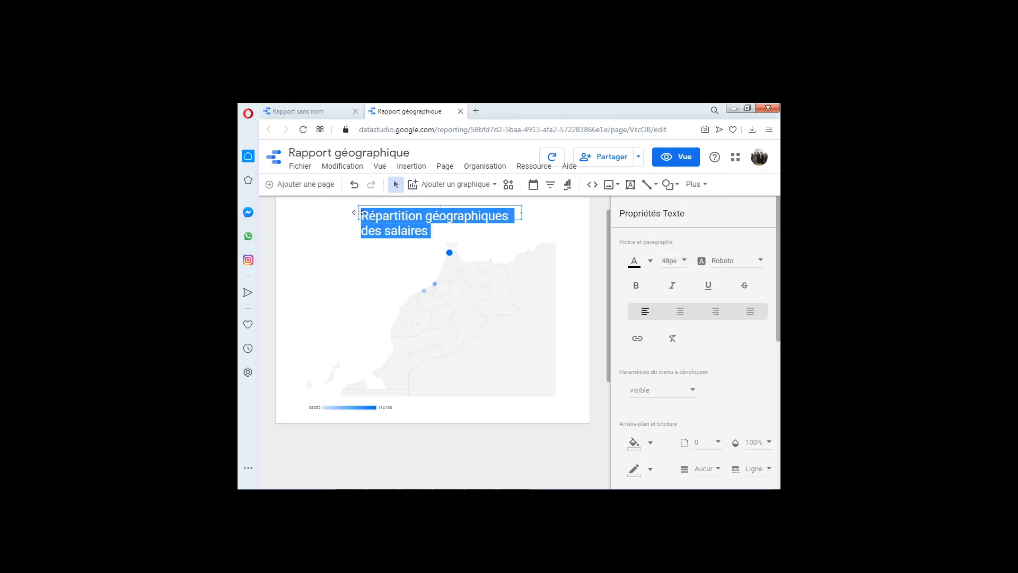
- Widen the title text box on both sides so the title fits on a single line
left_click_drag(359, 213, 308, 212)
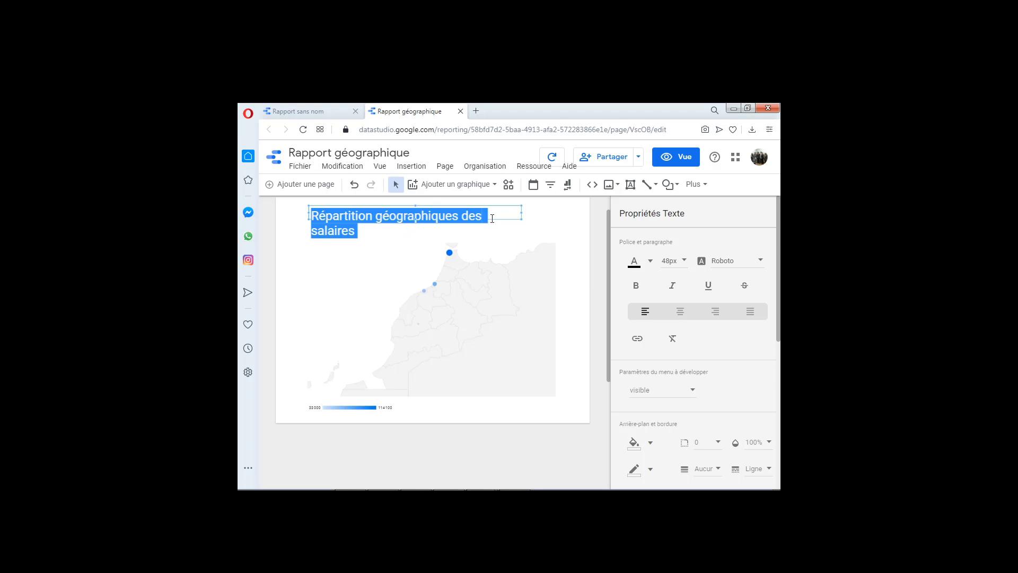
left_click(522, 211)
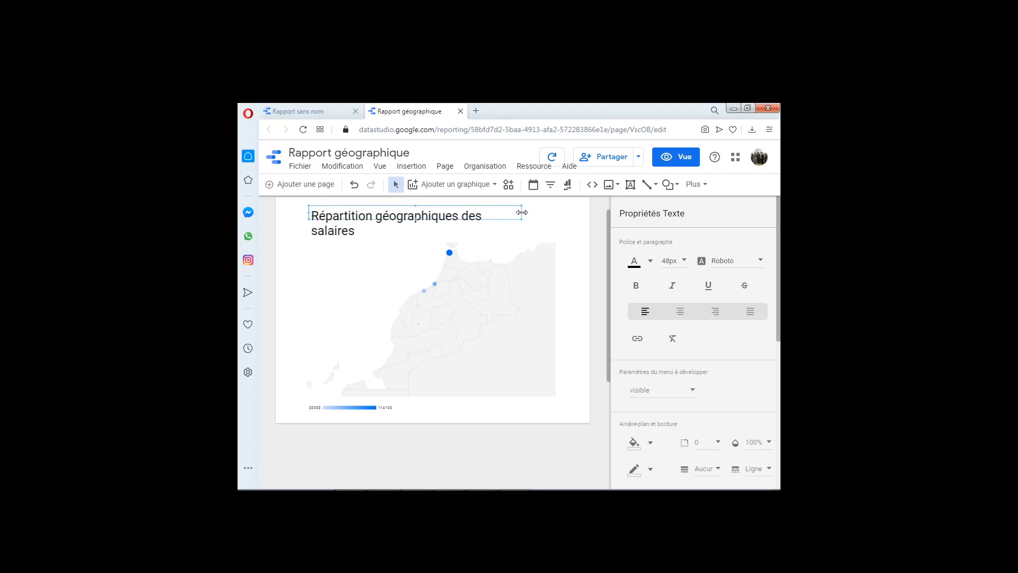
left_click_drag(522, 212, 552, 213)
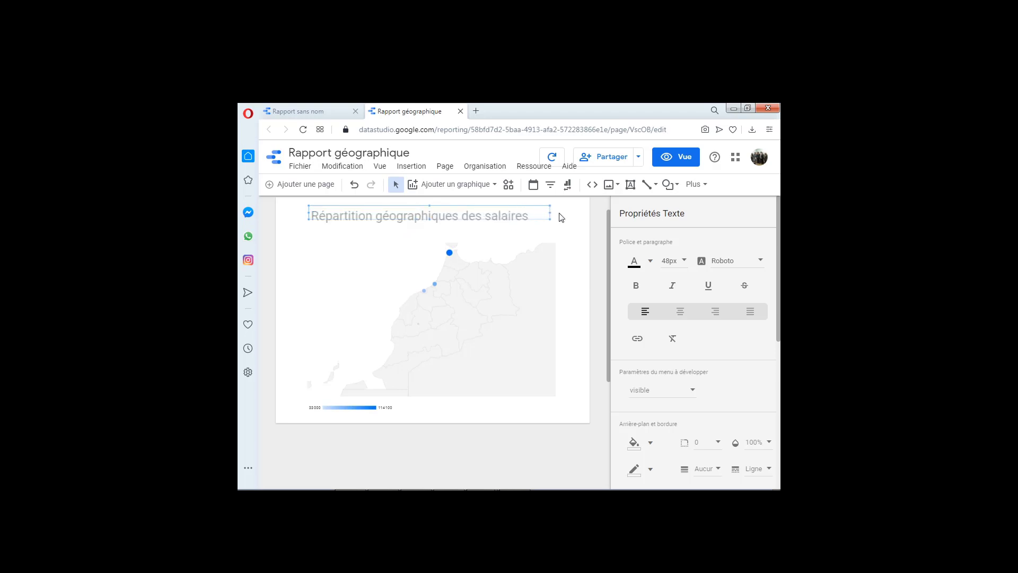
left_click(520, 231)
left_click(476, 219)
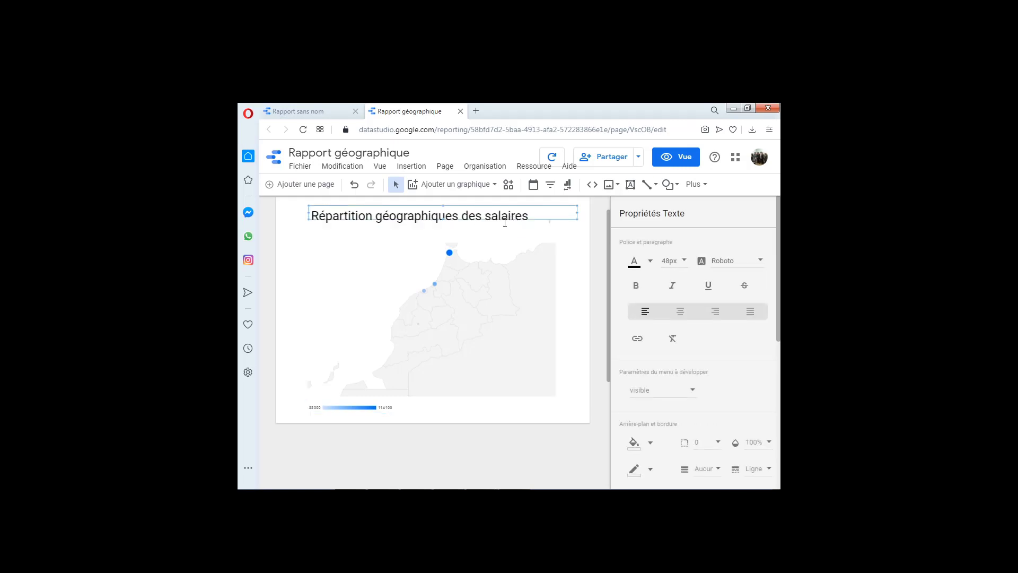
- Reposition the title text box just above the map, with its start near the map chart's left edge
left_click_drag(548, 219, 536, 219)
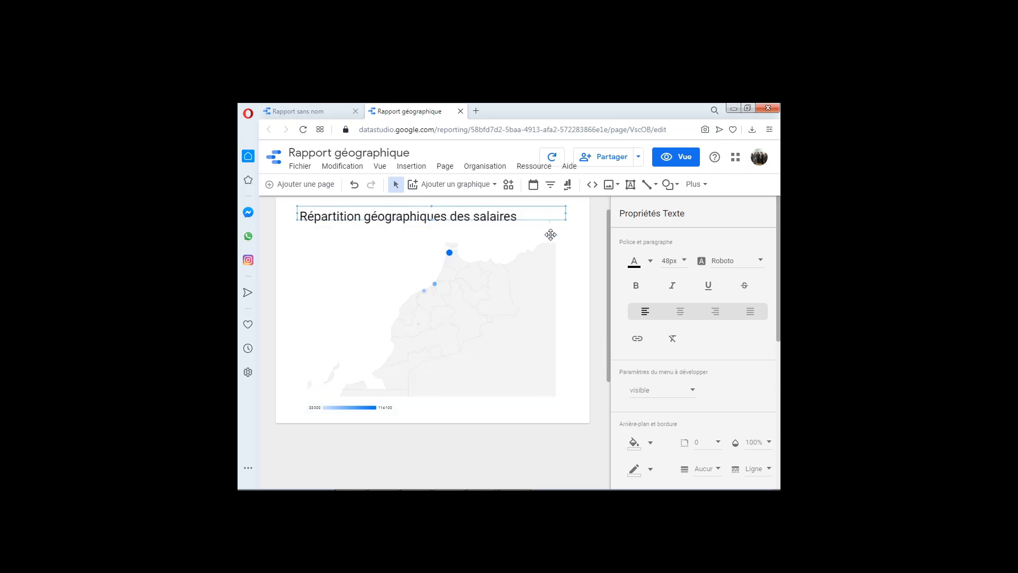
left_click(550, 234)
left_click(509, 214)
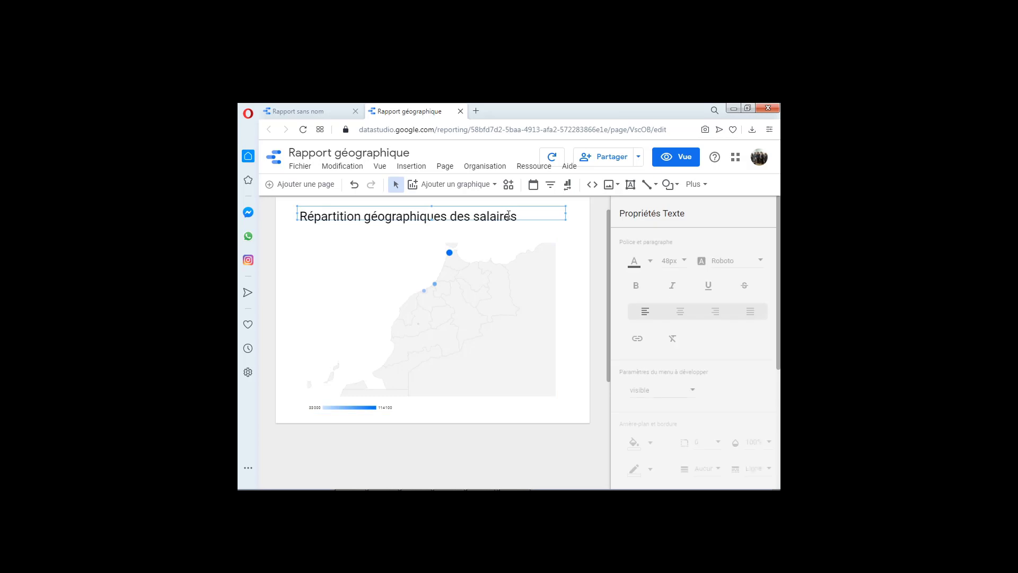
scroll(532, 222, "down", 1)
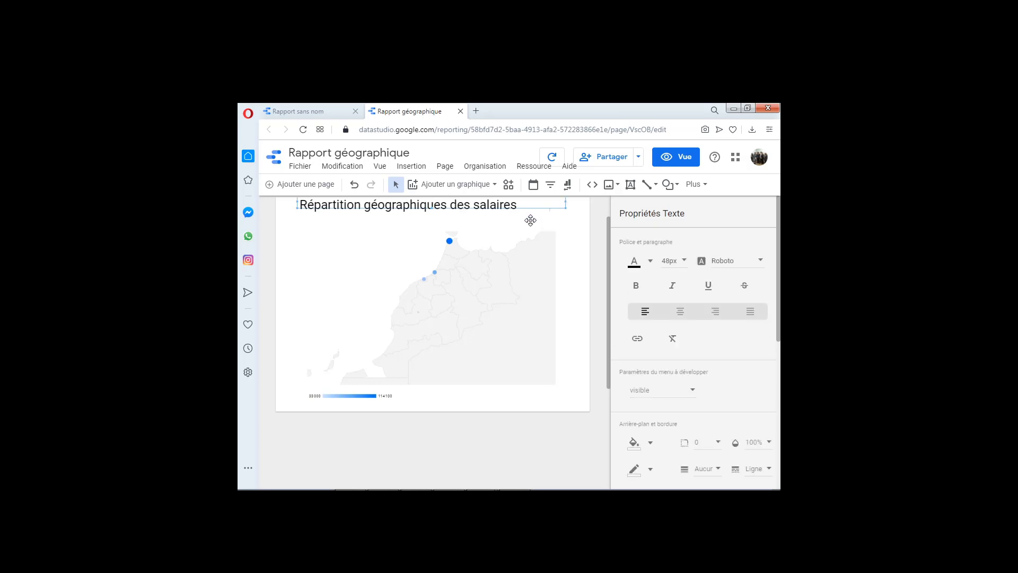
left_click(570, 266)
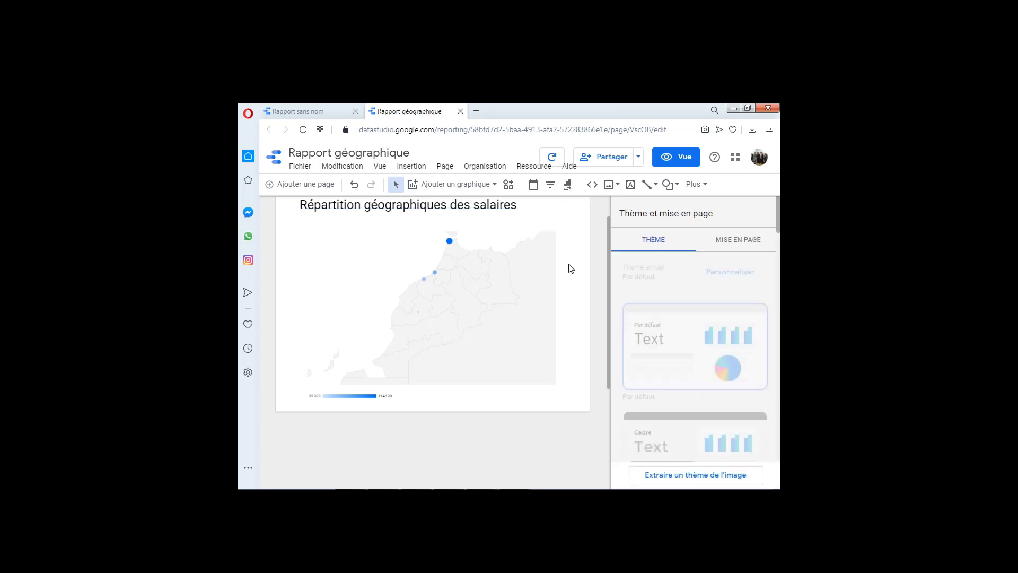
left_click(522, 220)
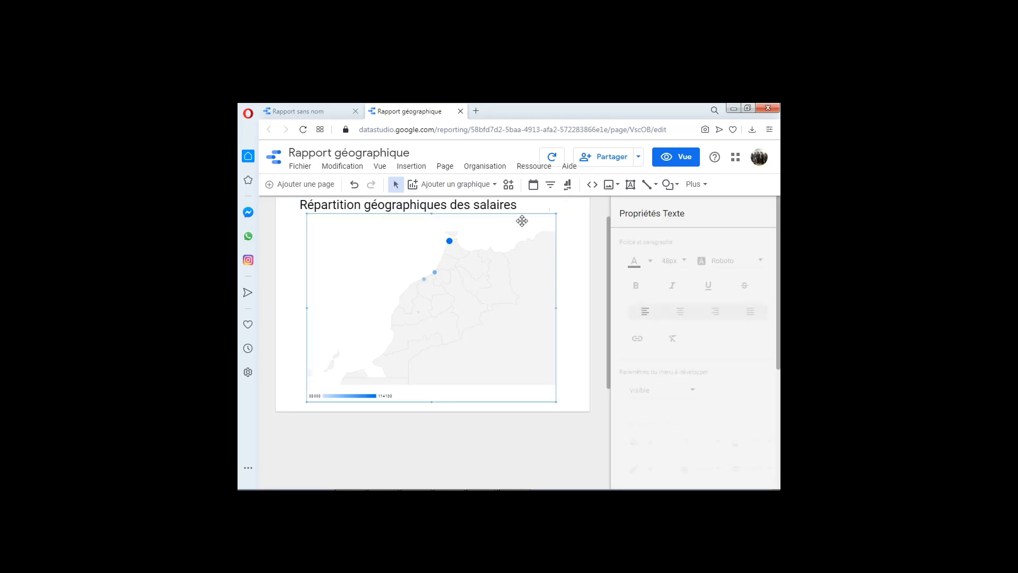
left_click(562, 225)
left_click(510, 216)
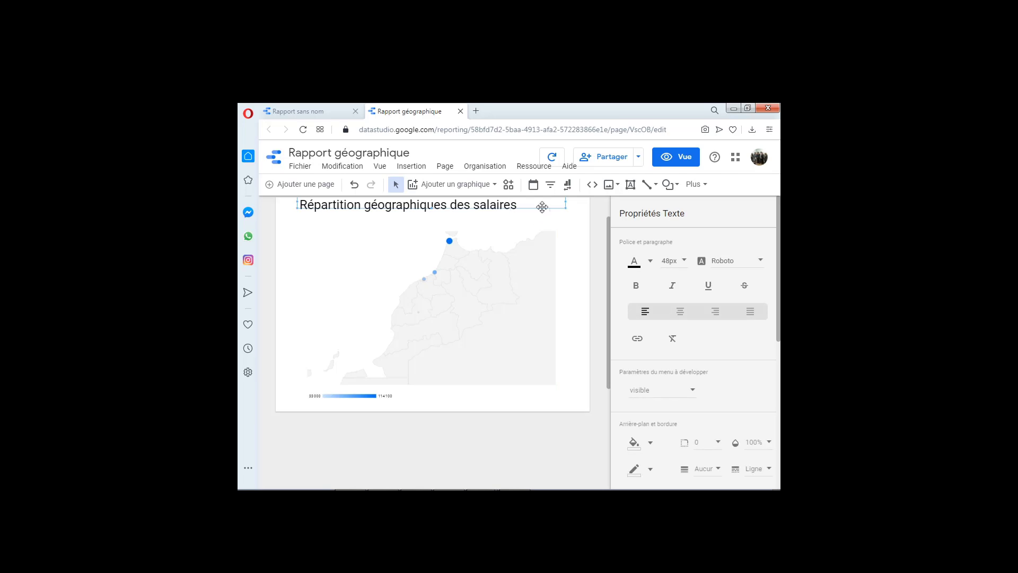
left_click_drag(542, 207, 548, 212)
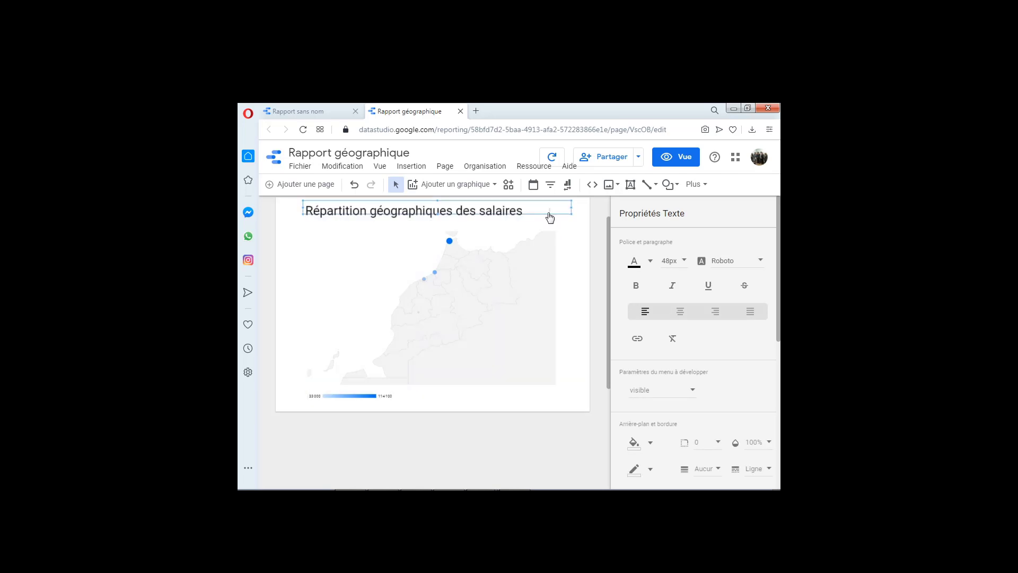
left_click(565, 229)
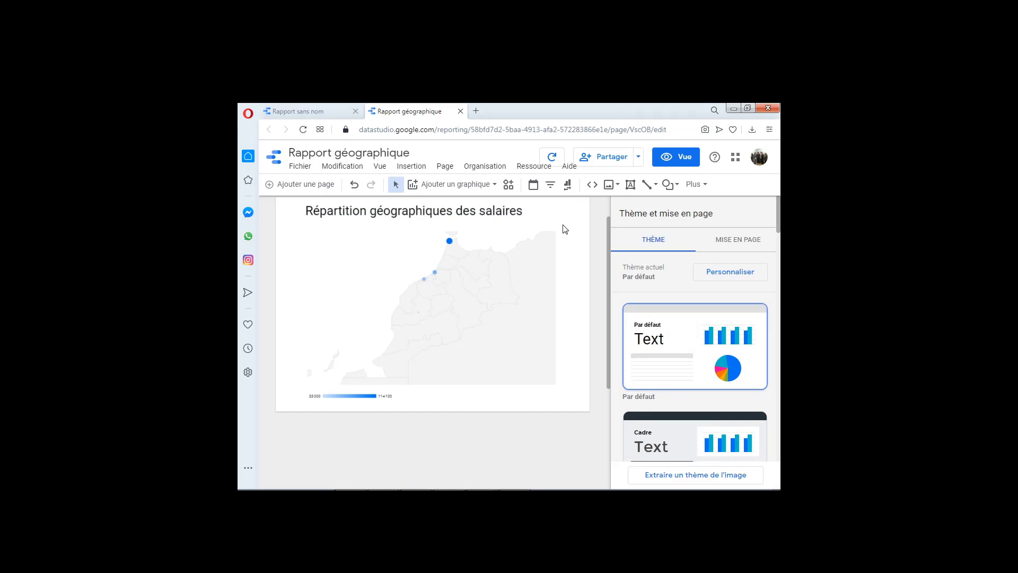
left_click(513, 257)
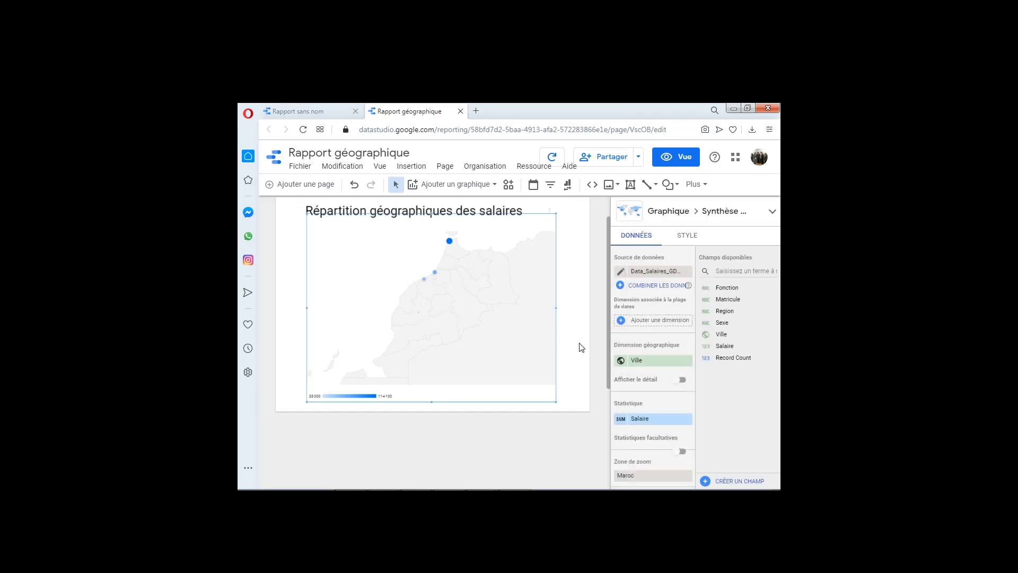
left_click_drag(722, 346, 633, 433)
left_click(587, 309)
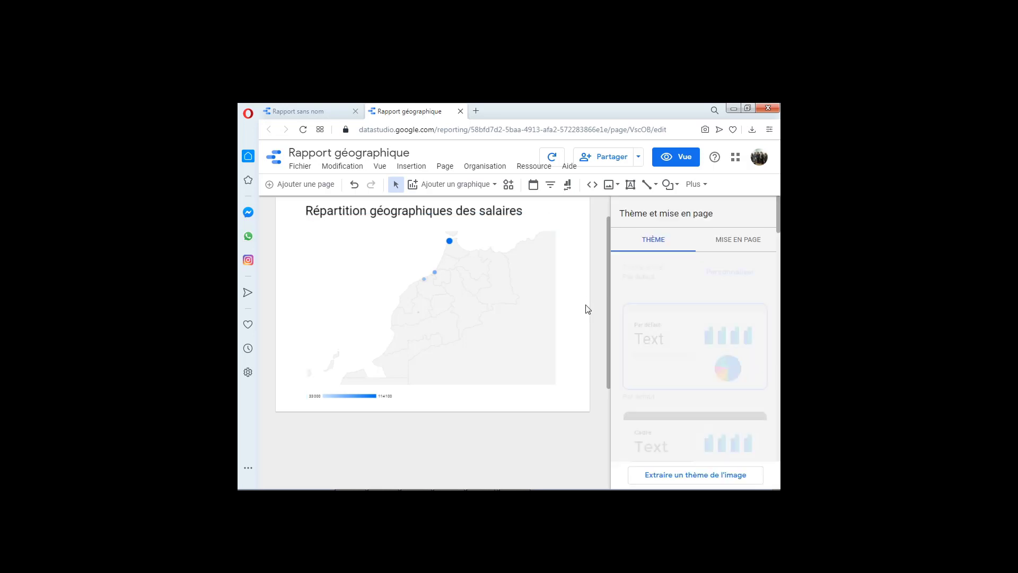
- Enable optional metrics on the map chart and add Salaire as an optional metric
left_click(491, 309)
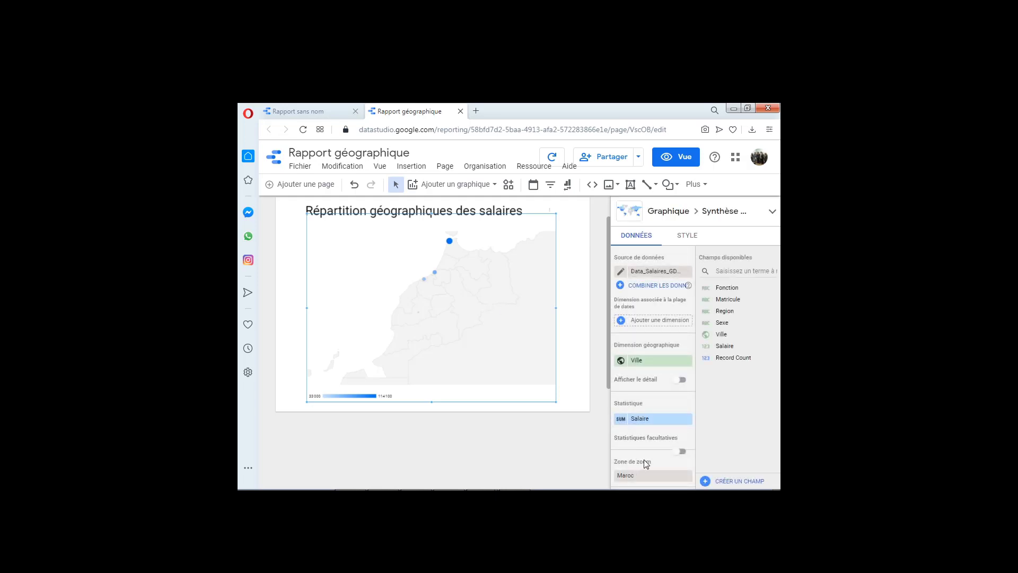
left_click(682, 452)
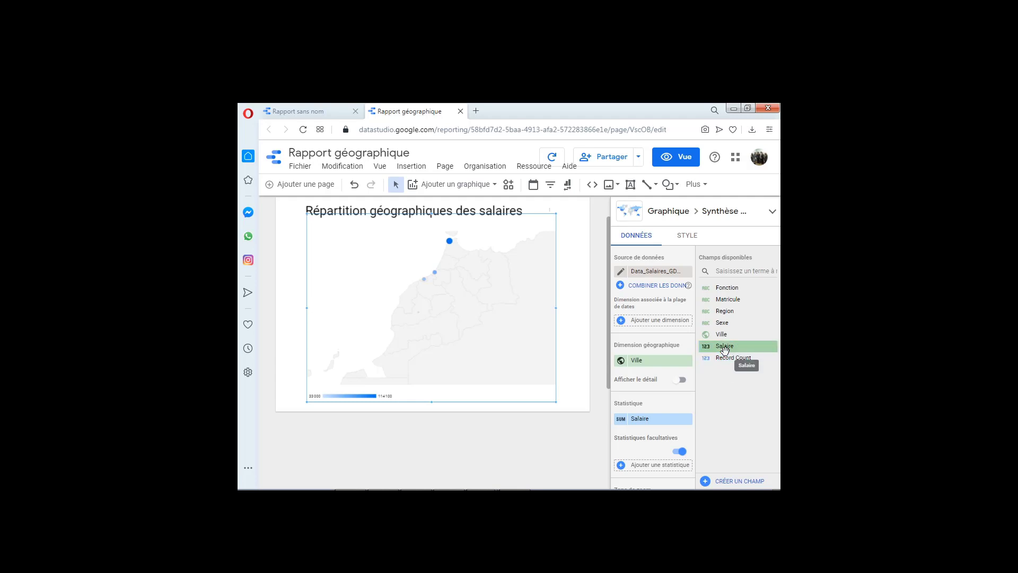
left_click_drag(723, 348, 644, 467)
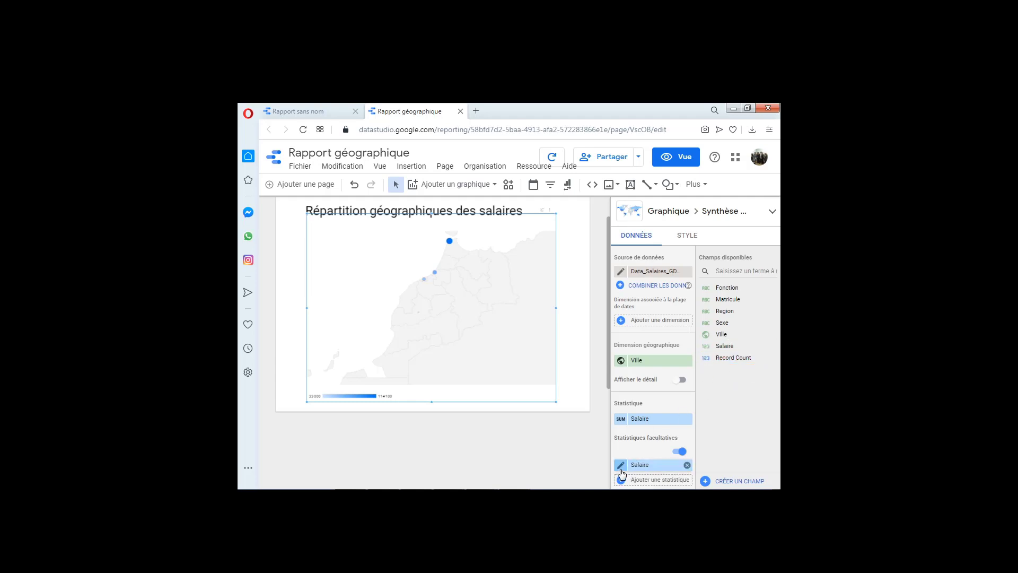
- Change the aggregation of the optional Salaire metric to Moyenne
left_click(622, 465)
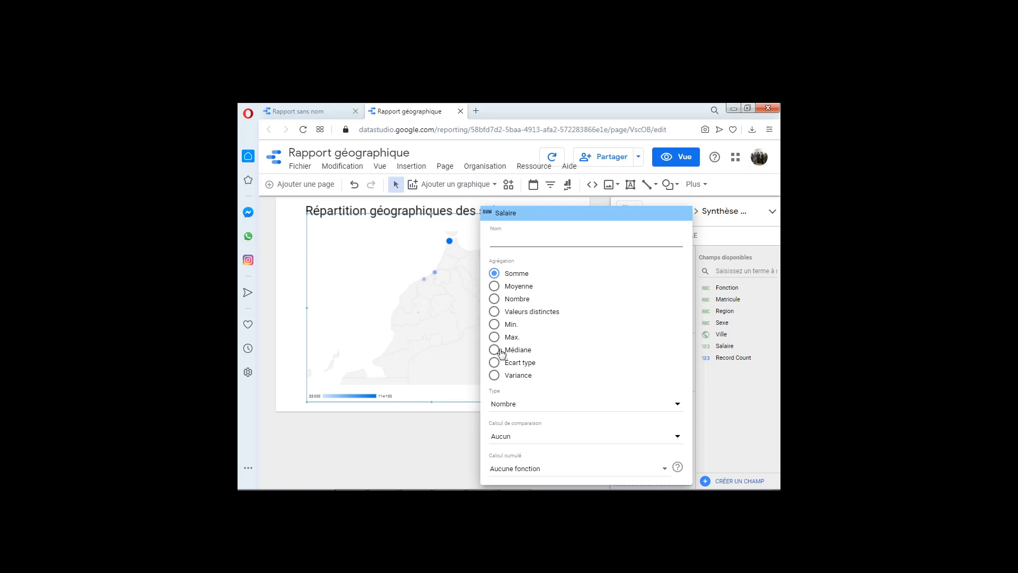
left_click(495, 287)
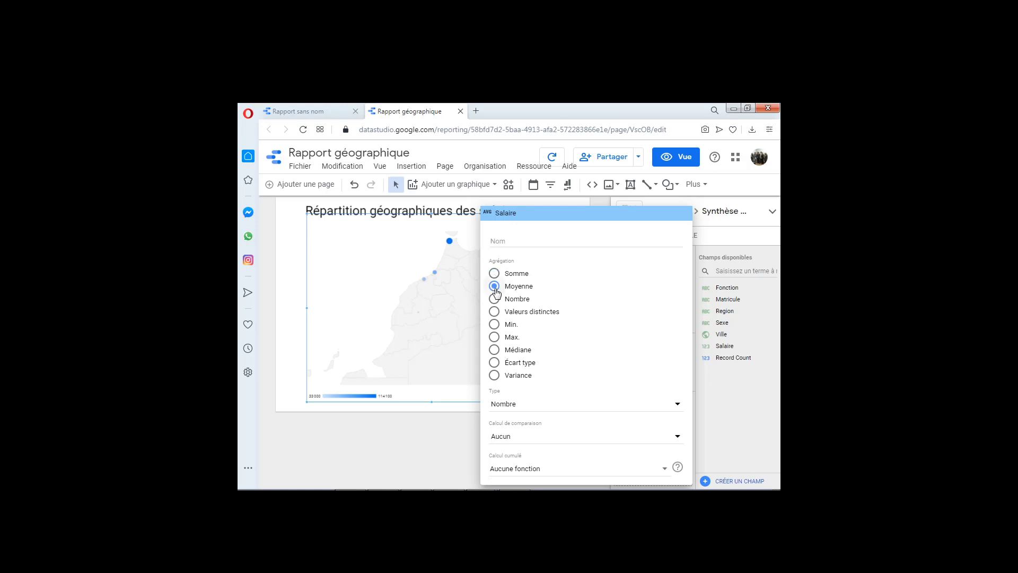
left_click(461, 293)
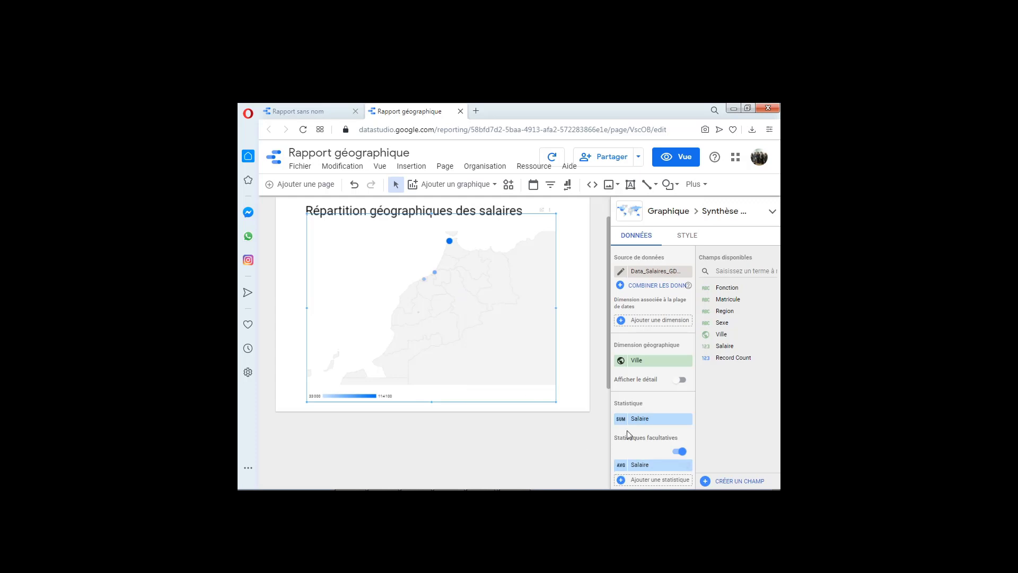
left_click(582, 358)
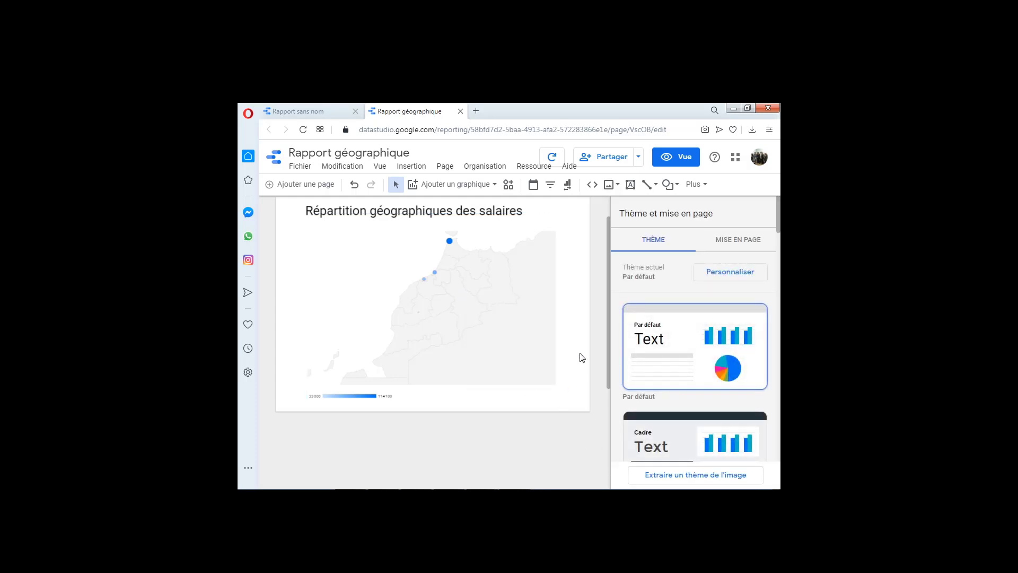
- Locate the map chart's optional metrics control and show it in the report's viewing mode
left_click(528, 337)
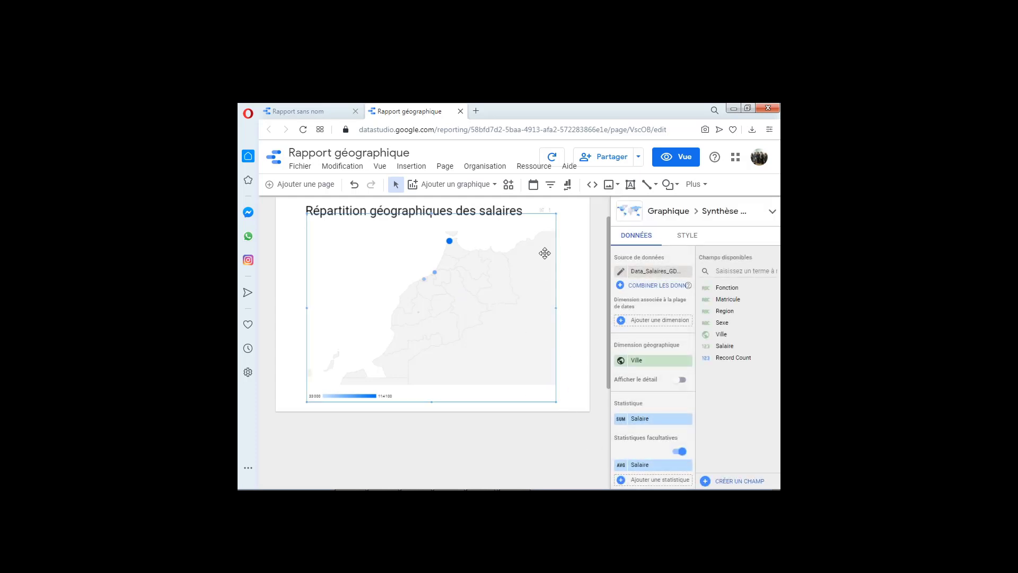
left_click(545, 213)
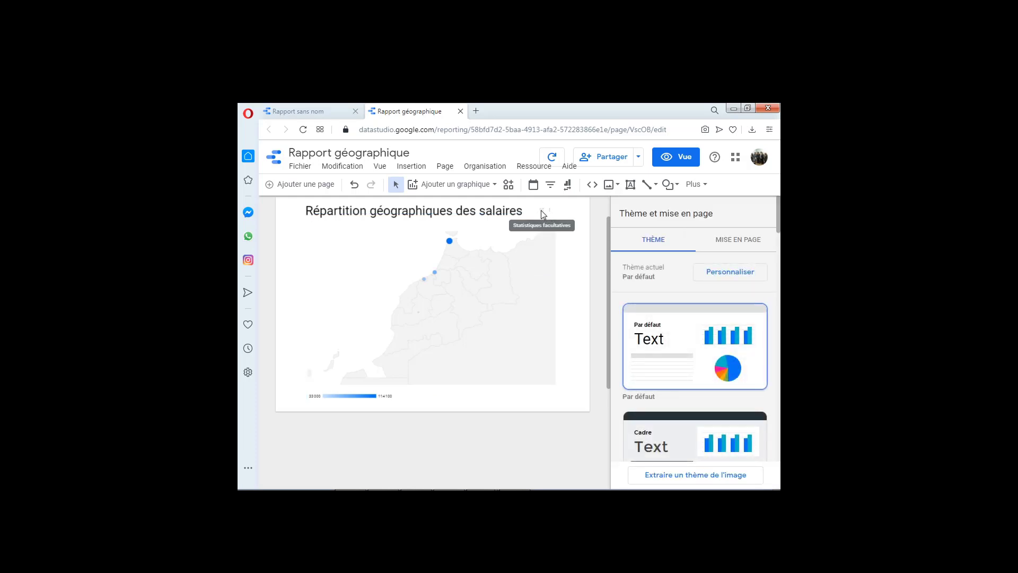
left_click(677, 167)
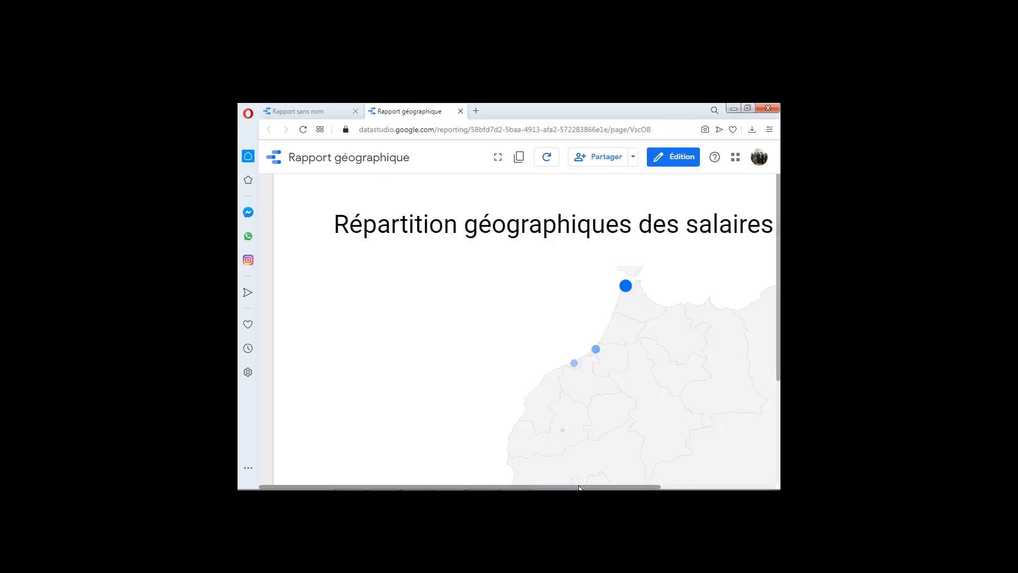
left_click_drag(580, 487, 677, 486)
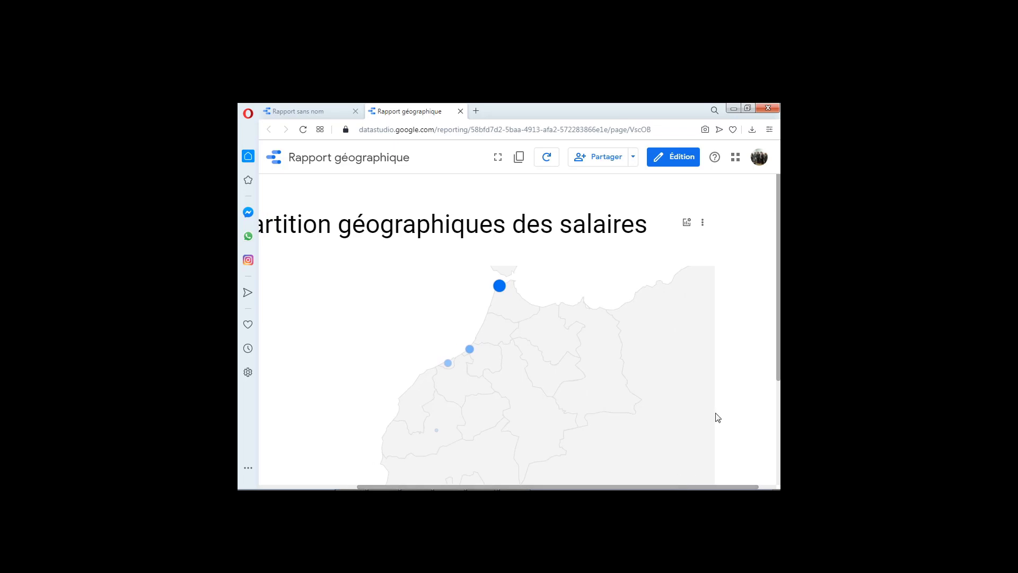
- Switch the map back and forth between the default Salaire metric and the optional Salaire metric in viewing mode
left_click(704, 226)
left_click(687, 223)
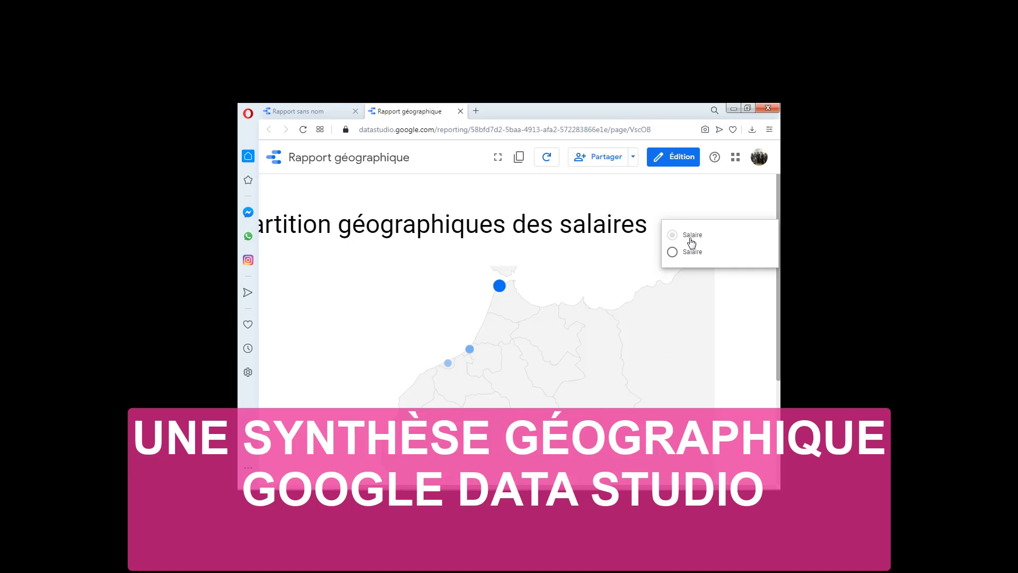
left_click(672, 252)
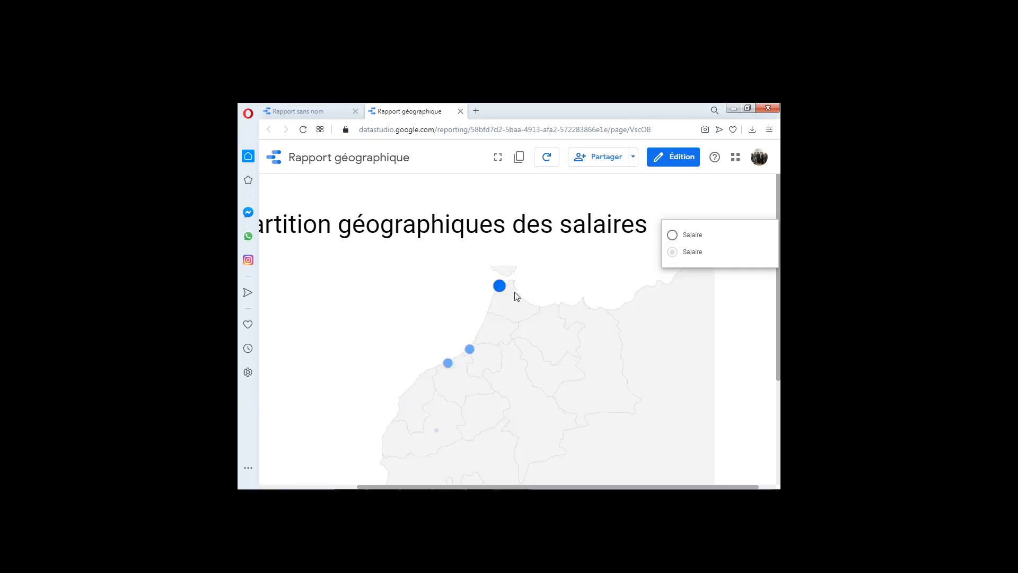
left_click(672, 235)
left_click(673, 253)
- Return to editing mode and move the map chart slightly down, just below the title
left_click(682, 160)
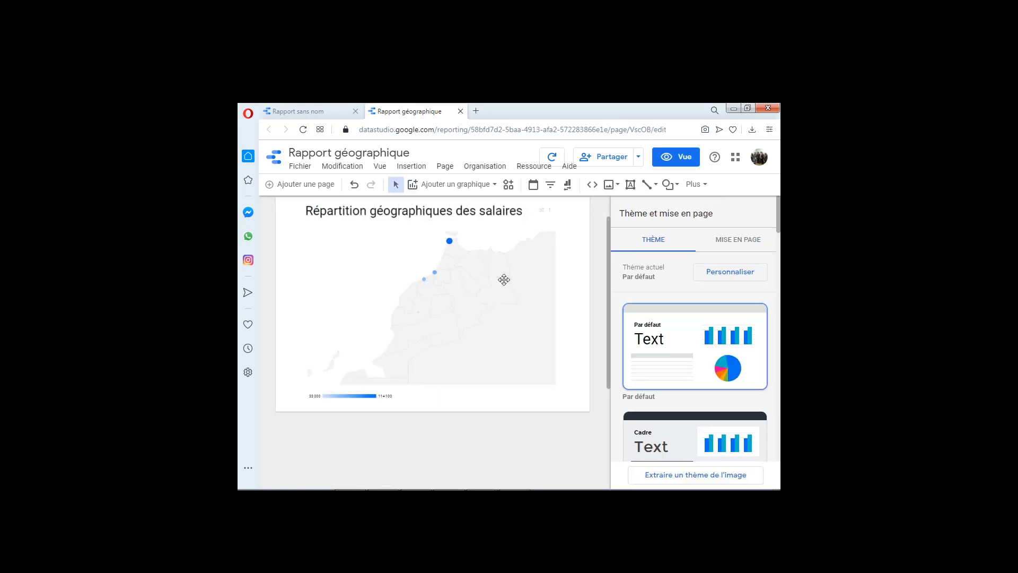
left_click_drag(504, 280, 506, 285)
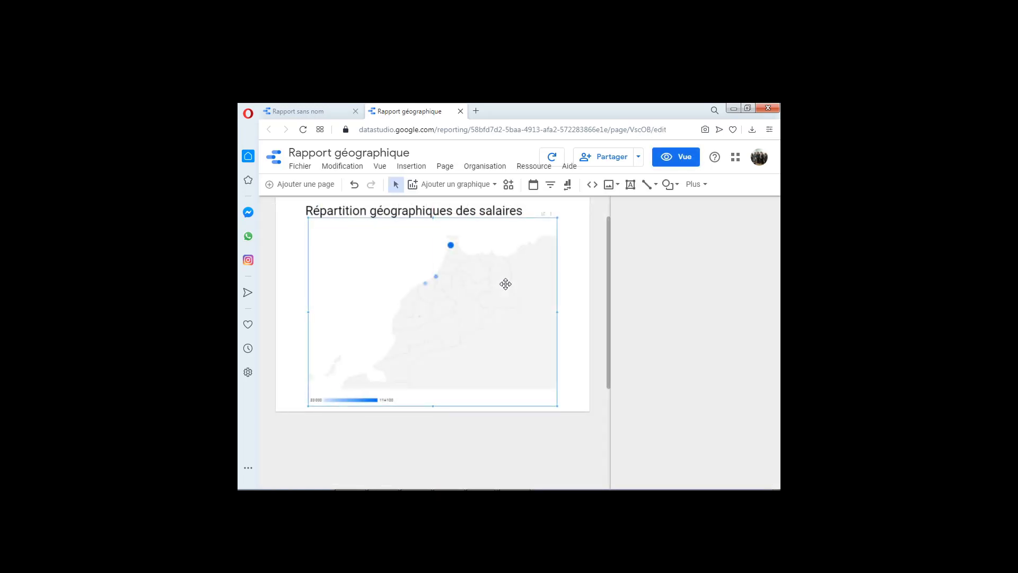
left_click(580, 283)
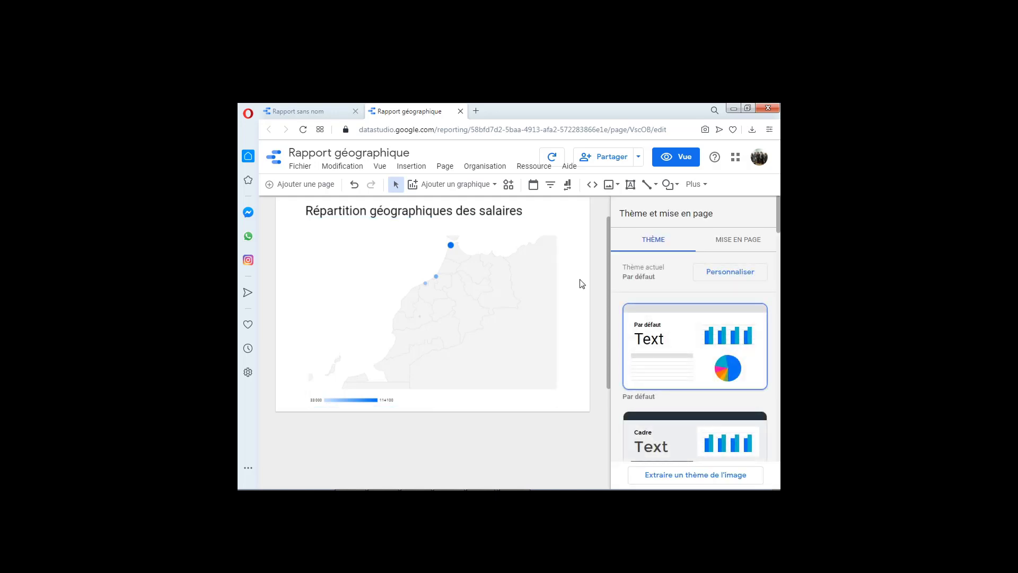
- Set the map chart's middle-value color to orange-red and its minimum-value color to green
left_click(465, 309)
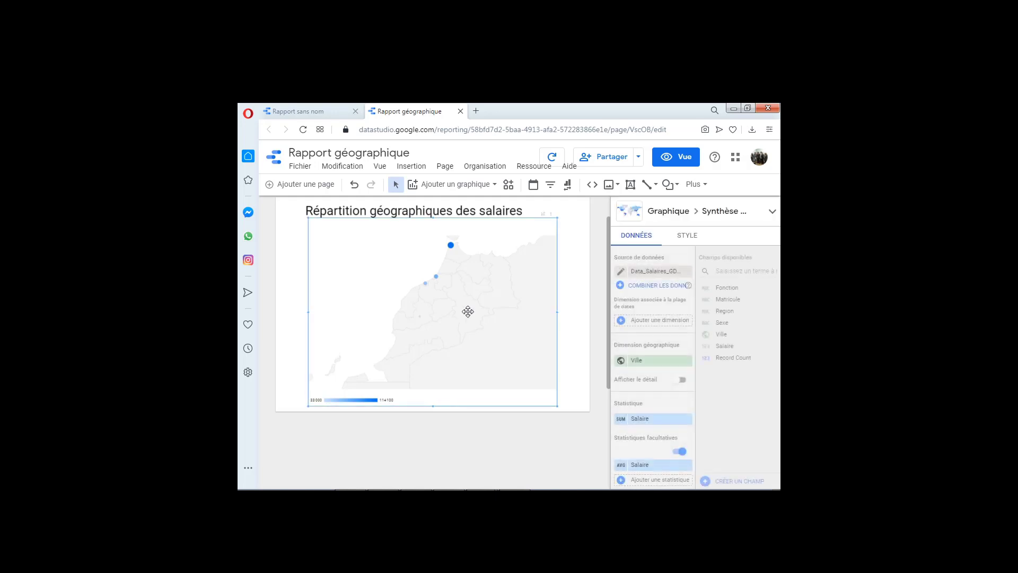
left_click(694, 239)
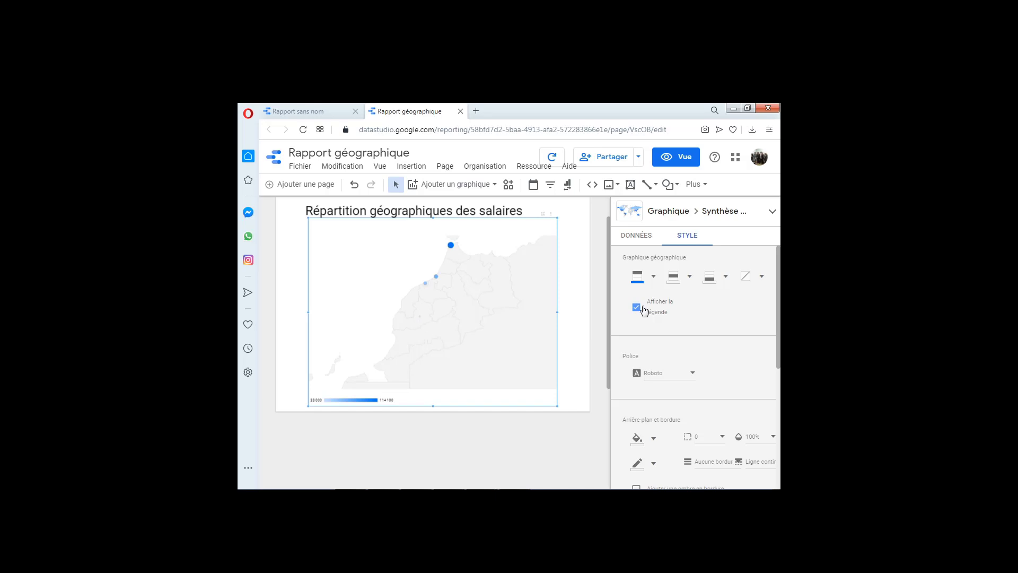
left_click(655, 277)
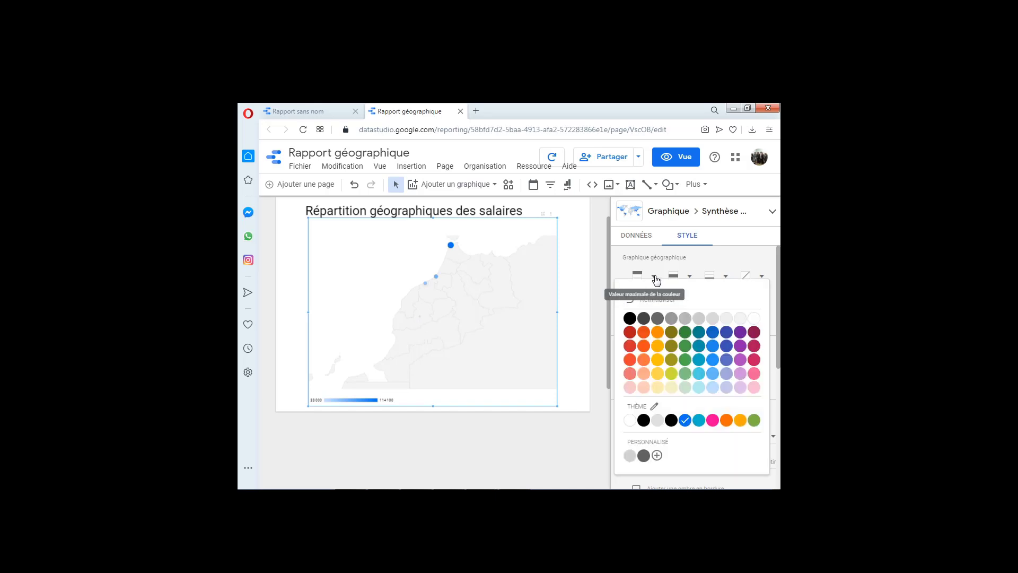
left_click(655, 280)
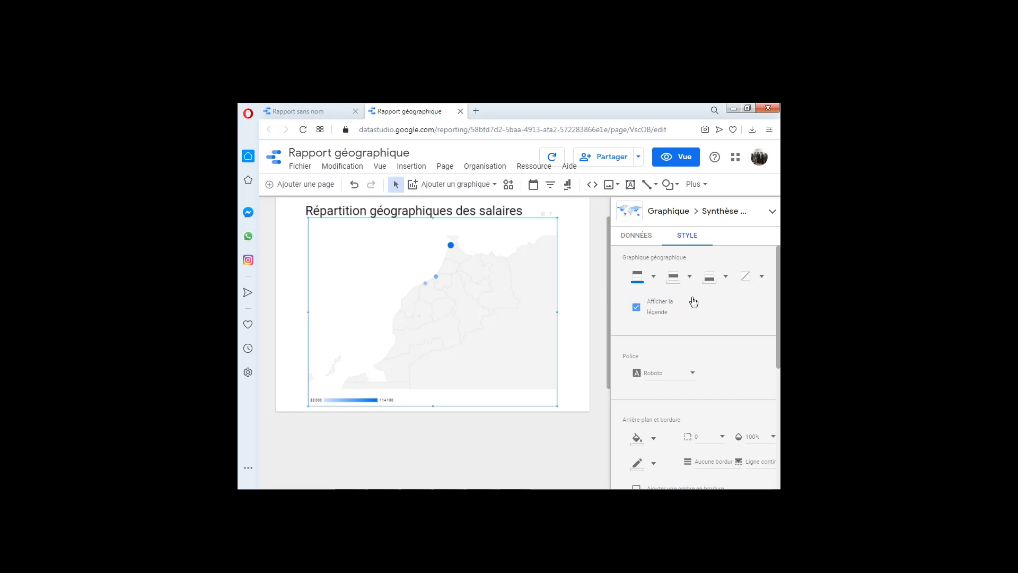
left_click(690, 277)
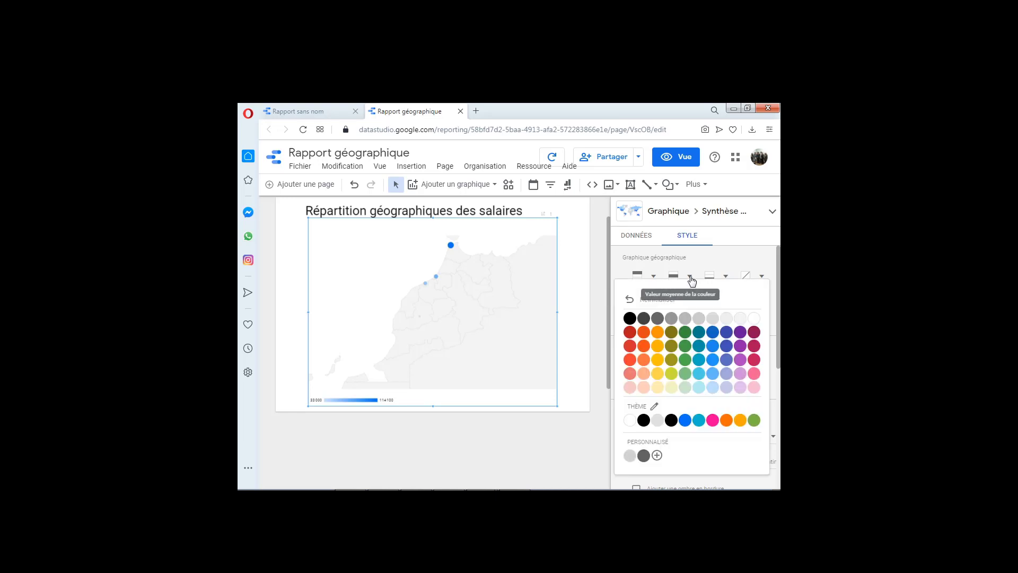
left_click(643, 346)
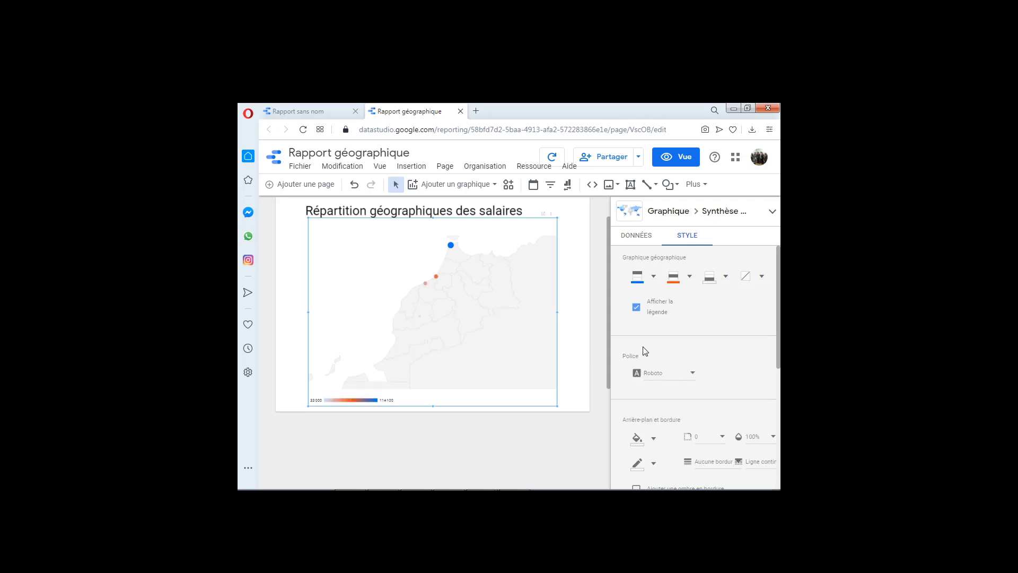
left_click(726, 277)
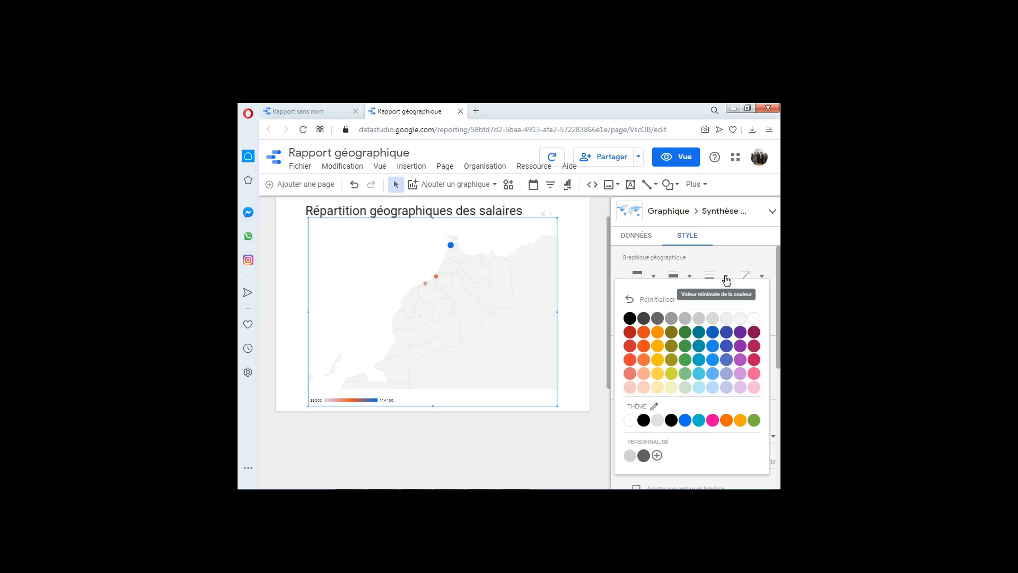
left_click(686, 361)
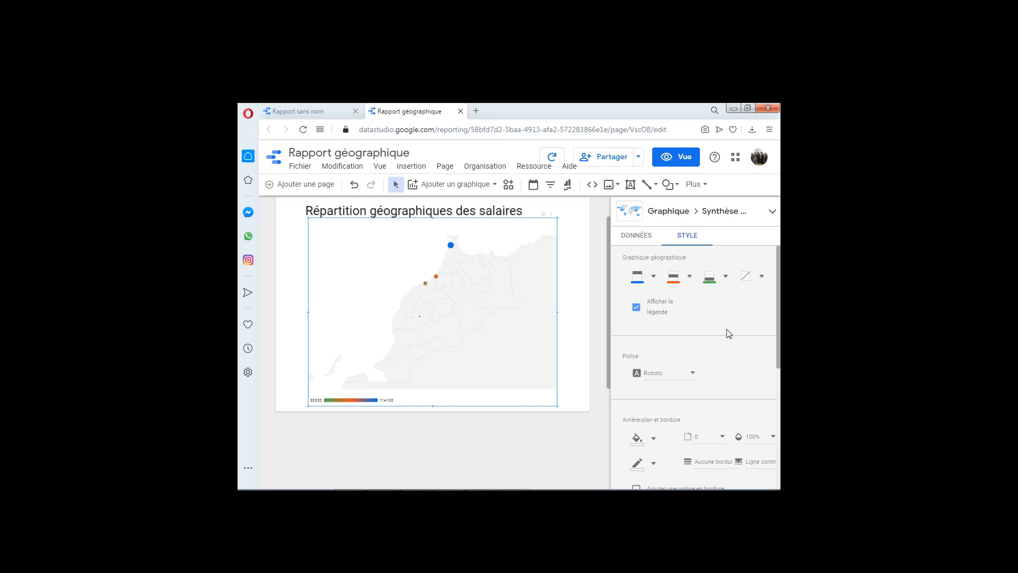
- Try medium gray and white as the map's no-data color, and settle on light gray
left_click(763, 277)
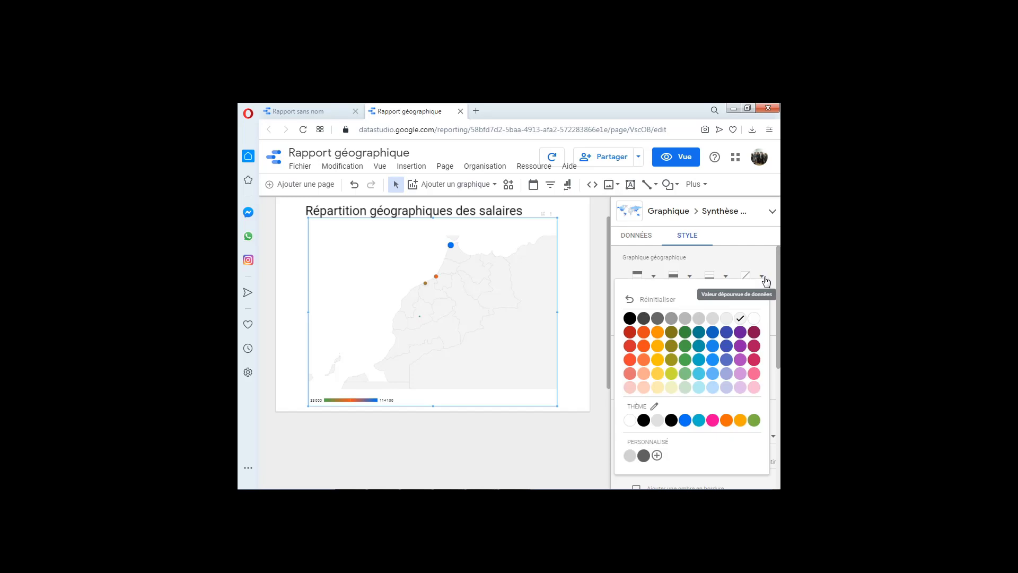
left_click(672, 319)
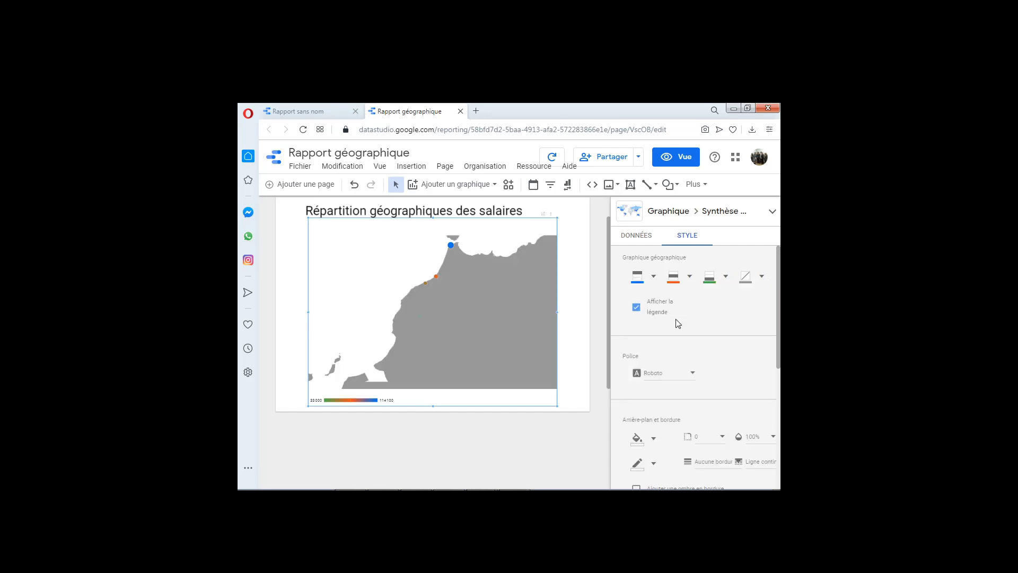
left_click(762, 276)
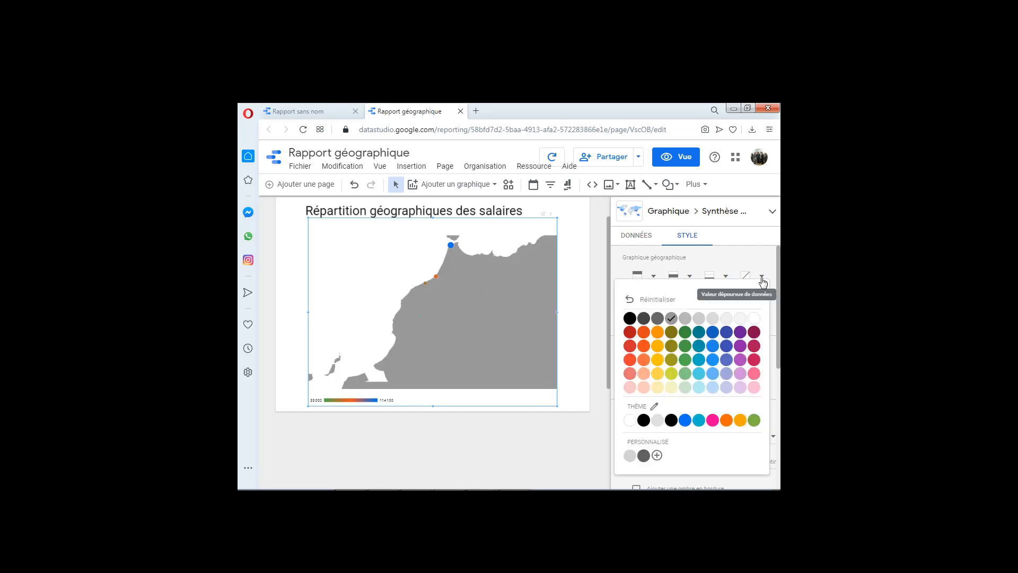
left_click(754, 319)
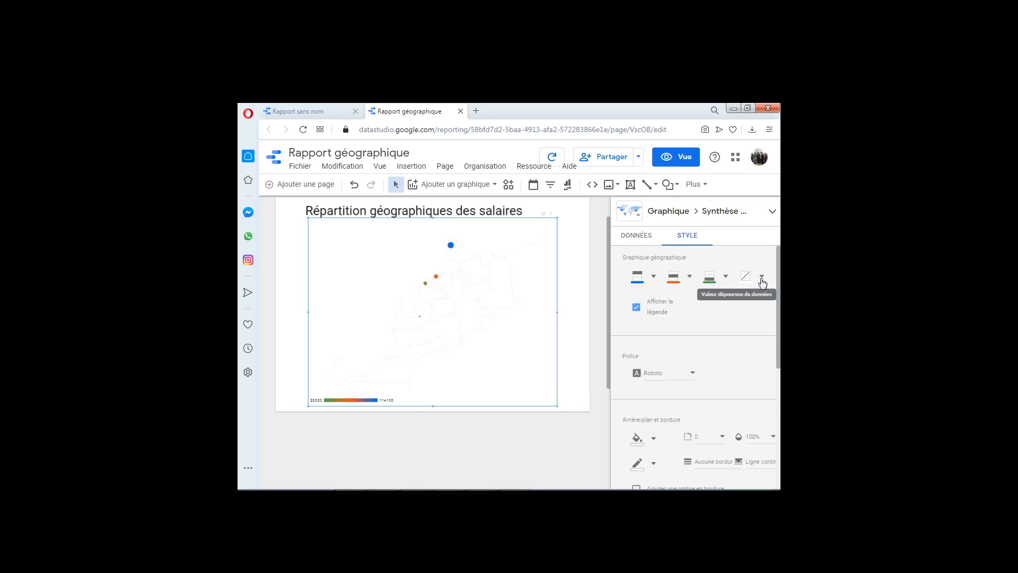
left_click(761, 277)
left_click(728, 318)
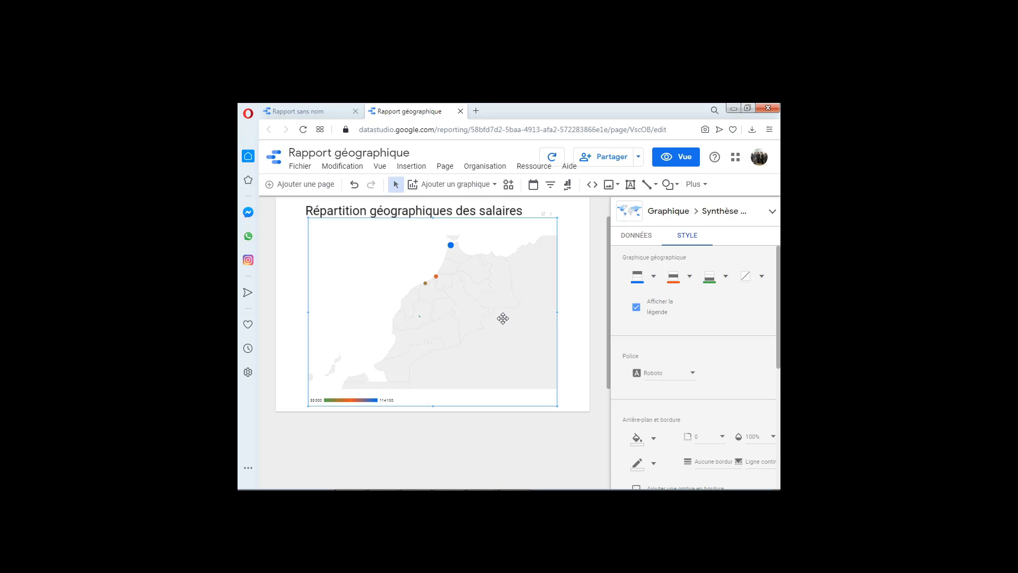
- Fill the map chart's background with the palest light blue
scroll(779, 383, "down", 1)
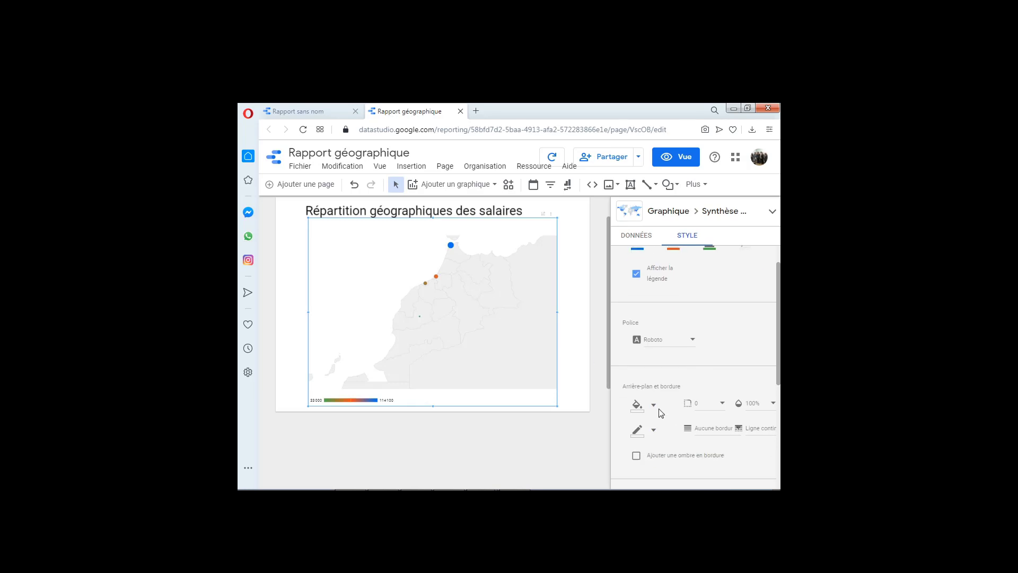
left_click(654, 408)
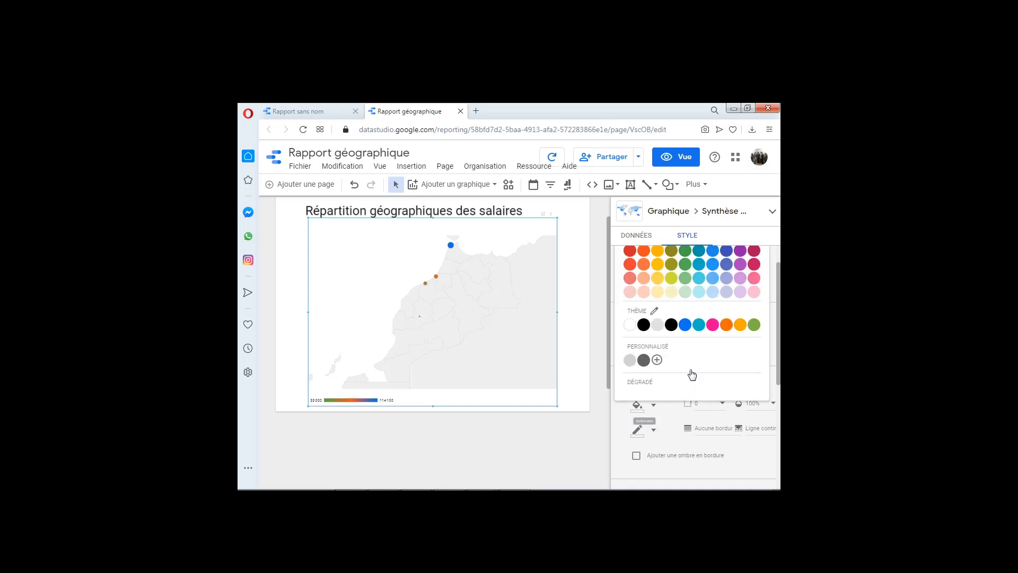
left_click(712, 293)
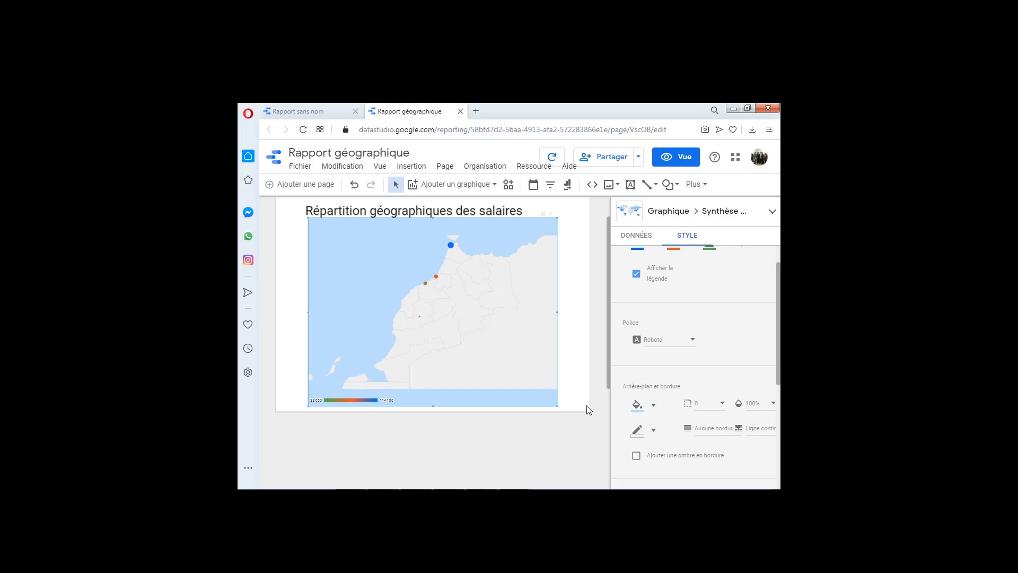
- Give the map chart a black border with a thickness of 5
left_click(655, 433)
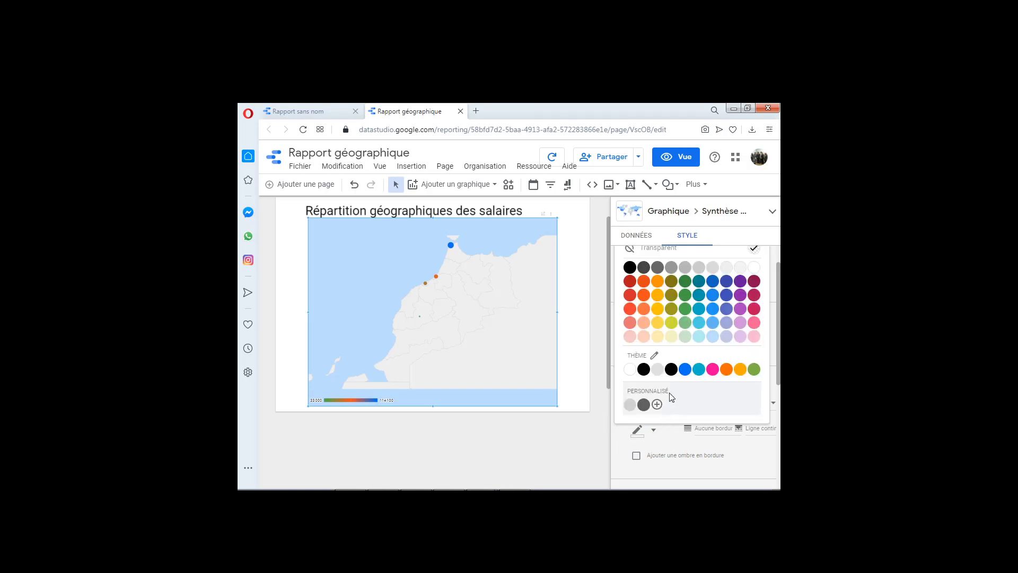
left_click(671, 370)
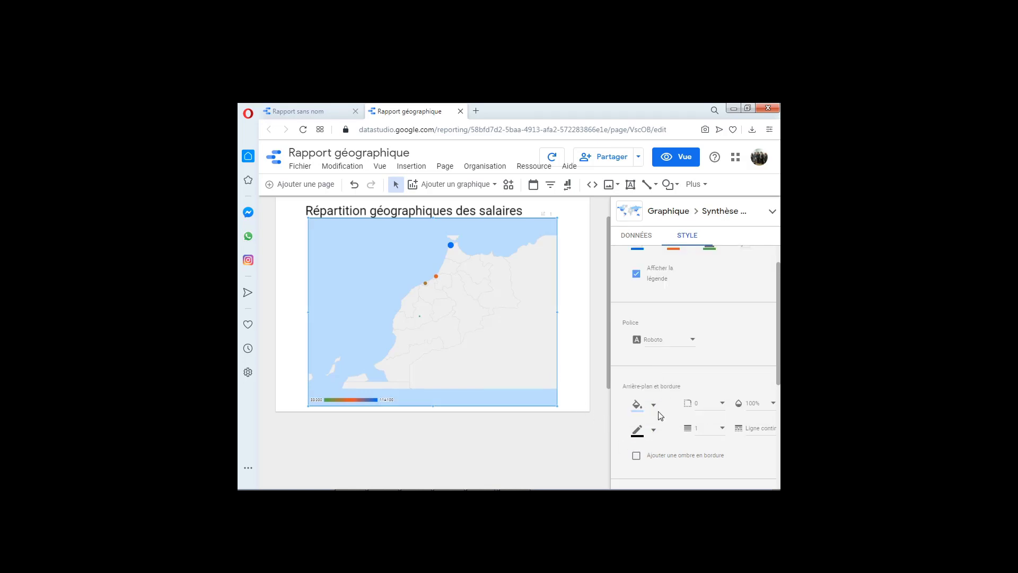
left_click(721, 431)
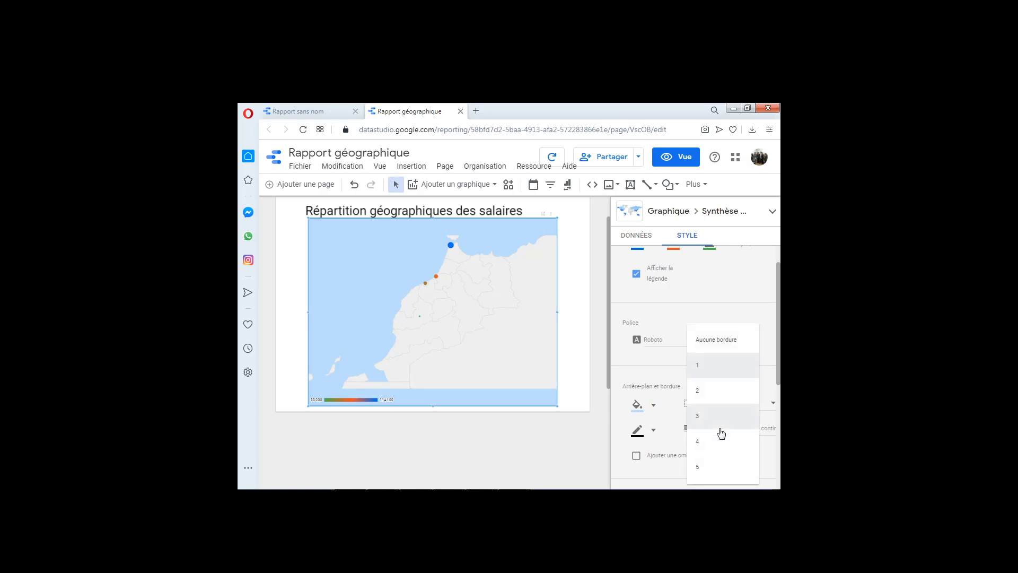
left_click(711, 464)
left_click(570, 371)
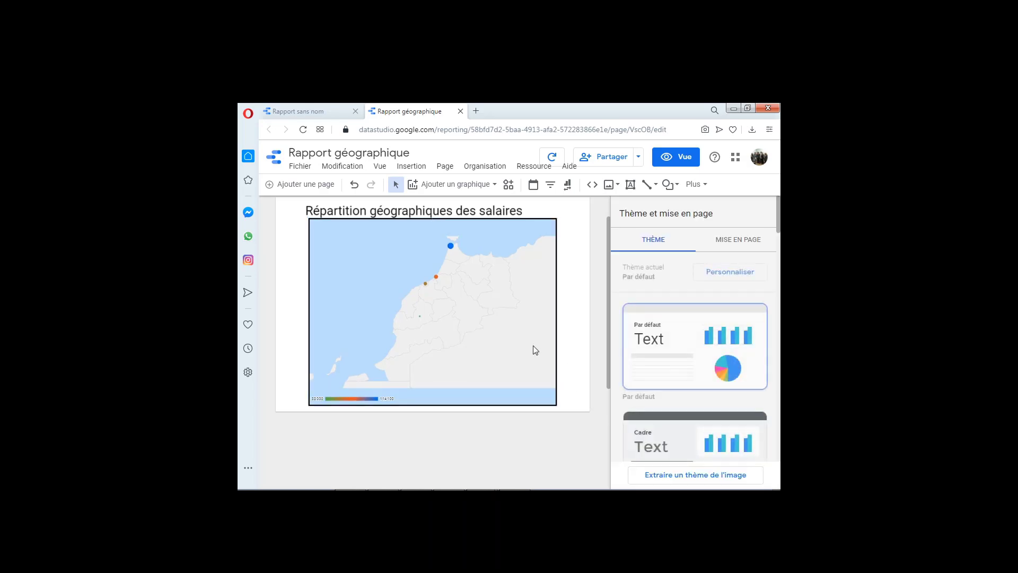
- Shift the map chart slightly down and add a shadow to its border
mouse_move(486, 323)
left_mouse_down()
mouse_move(473, 322)
mouse_move(482, 333)
left_mouse_up()
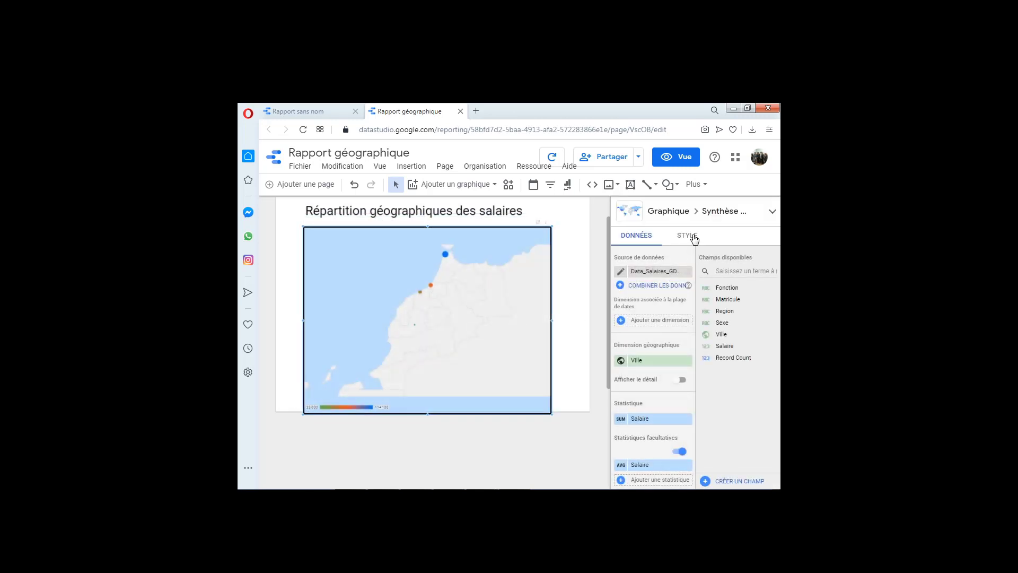
left_click(693, 238)
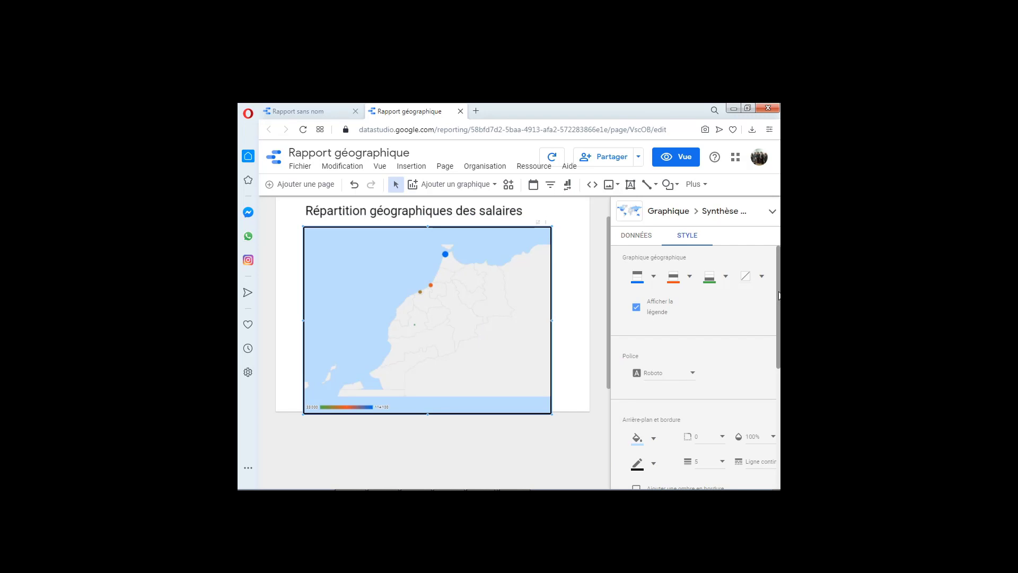
scroll(778, 295, "down", 2)
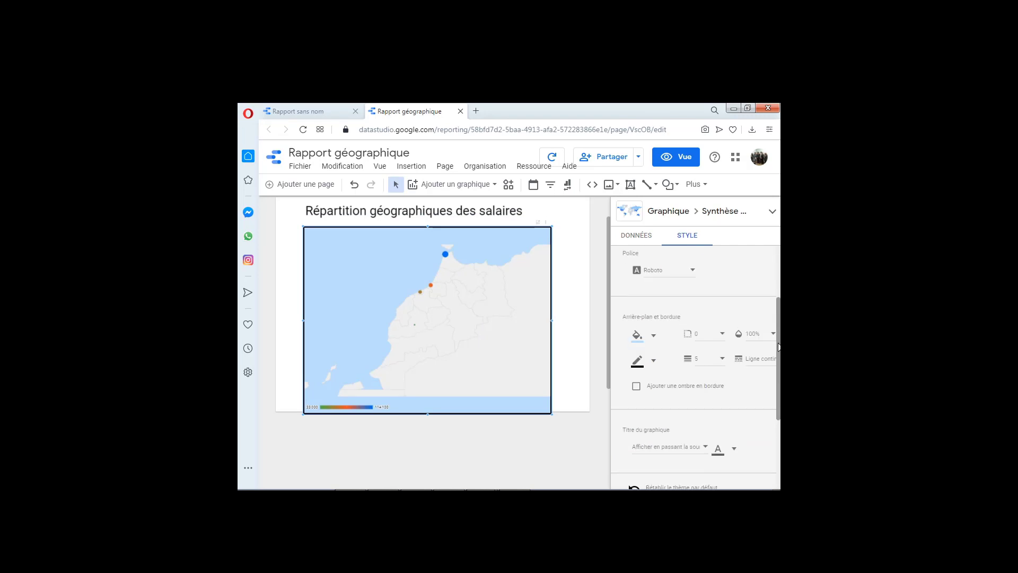
left_click(639, 391)
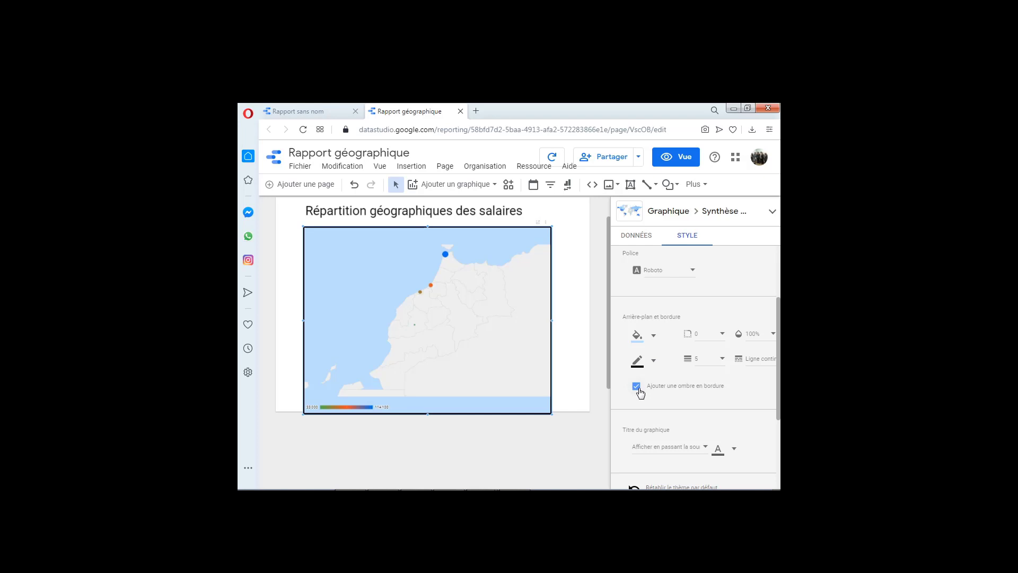
left_click(576, 406)
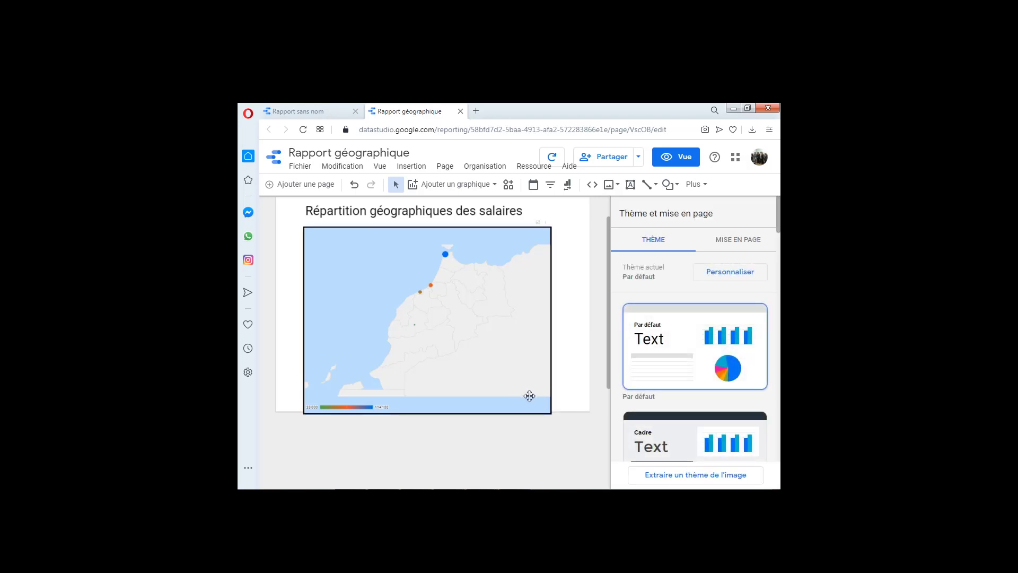
- Narrow the map chart to slightly under half the page width and place it near the page's left edge, below the title
left_click(514, 359)
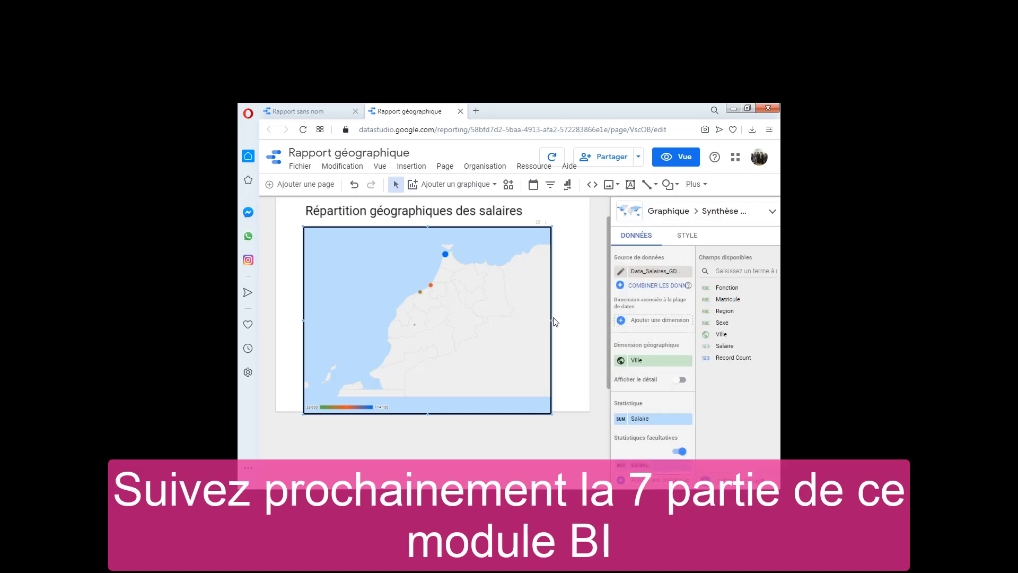
left_click_drag(551, 321, 428, 313)
left_click(506, 323)
left_click(485, 331)
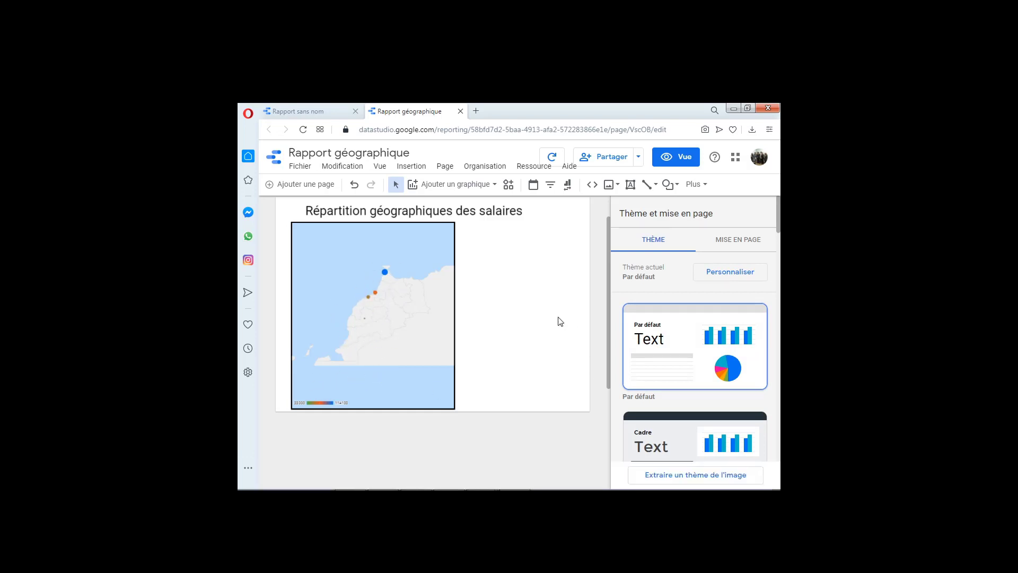
mouse_move(420, 331)
left_mouse_down()
mouse_move(411, 327)
mouse_move(431, 315)
left_mouse_up()
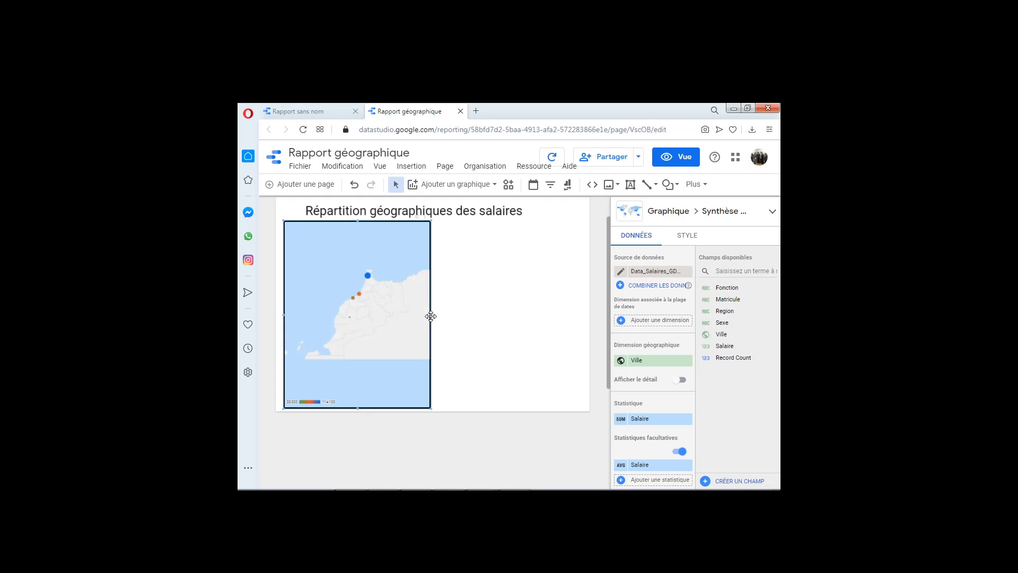
left_click(476, 318)
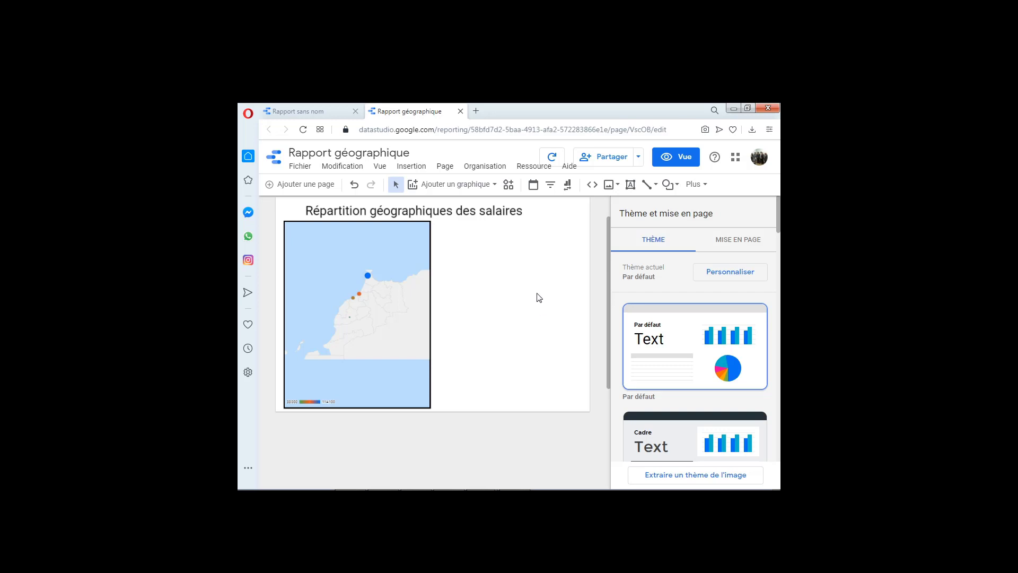
- Insert a second geographic chart beside the existing map and enlarge it to about the same height
left_click(419, 167)
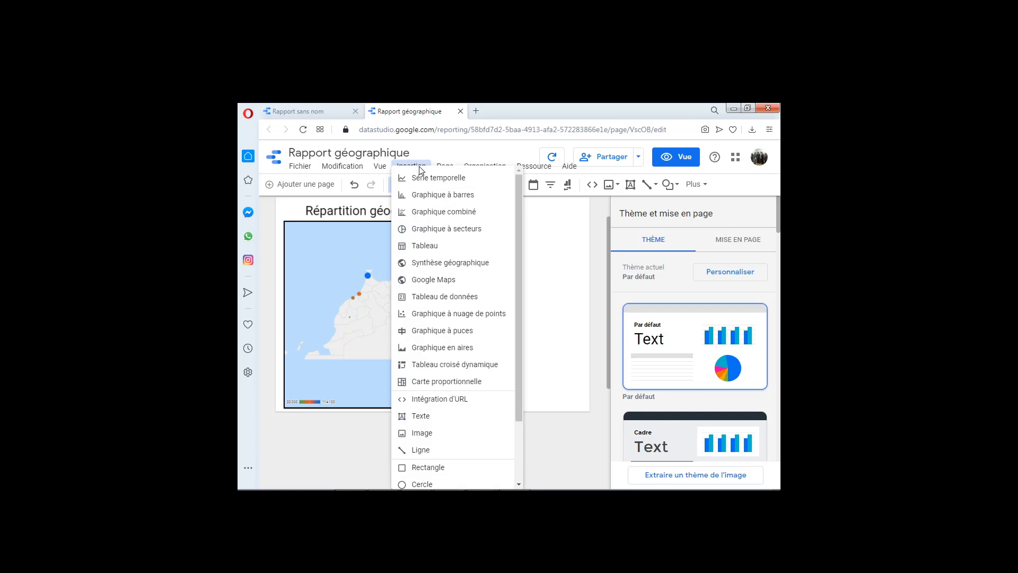
left_click(451, 263)
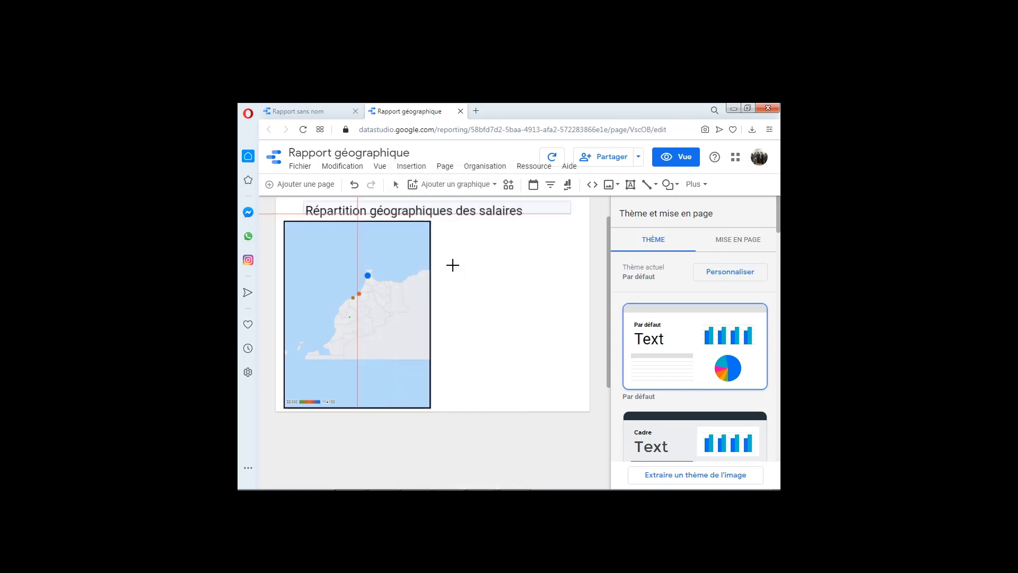
left_click(434, 222)
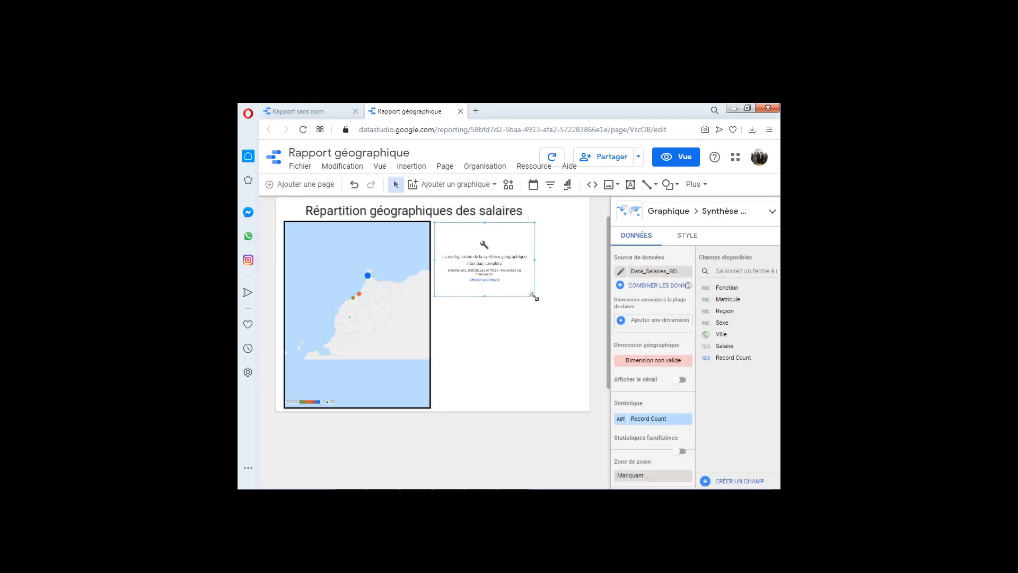
left_click_drag(534, 296, 574, 407)
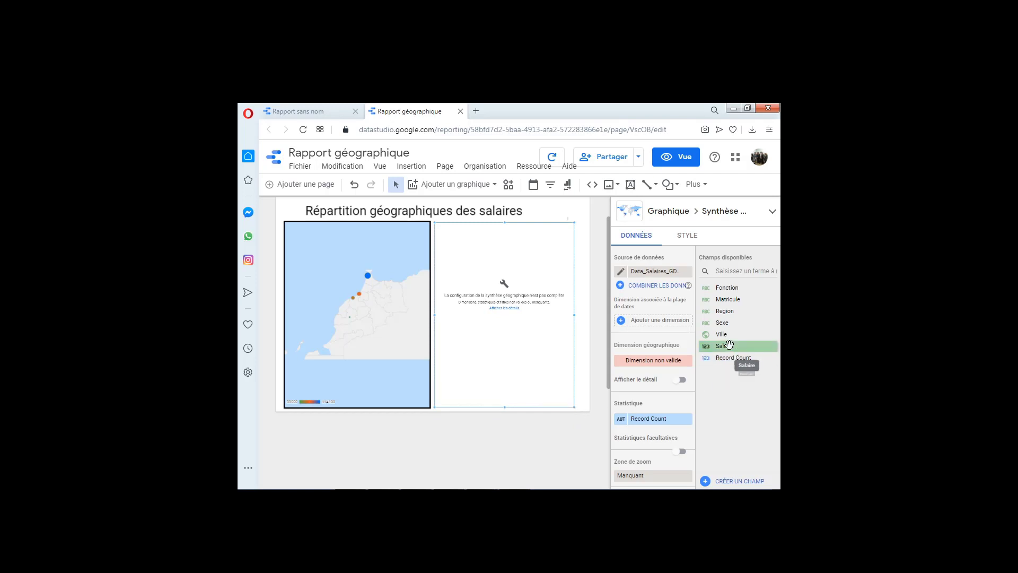
- Set the new map's geographic dimension to Ville and its zoom area to Maroc
left_click_drag(721, 337, 645, 370)
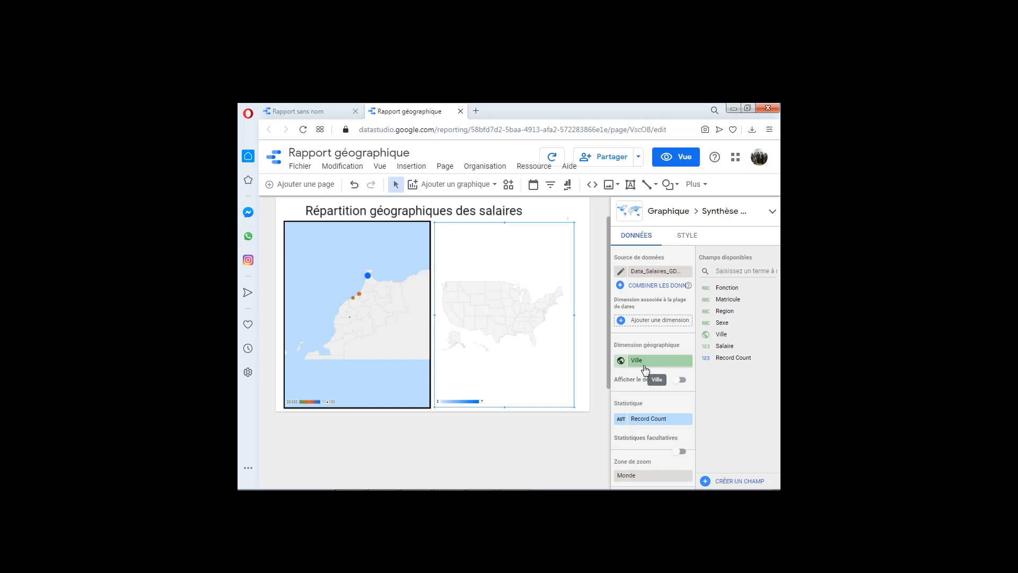
left_click(631, 476)
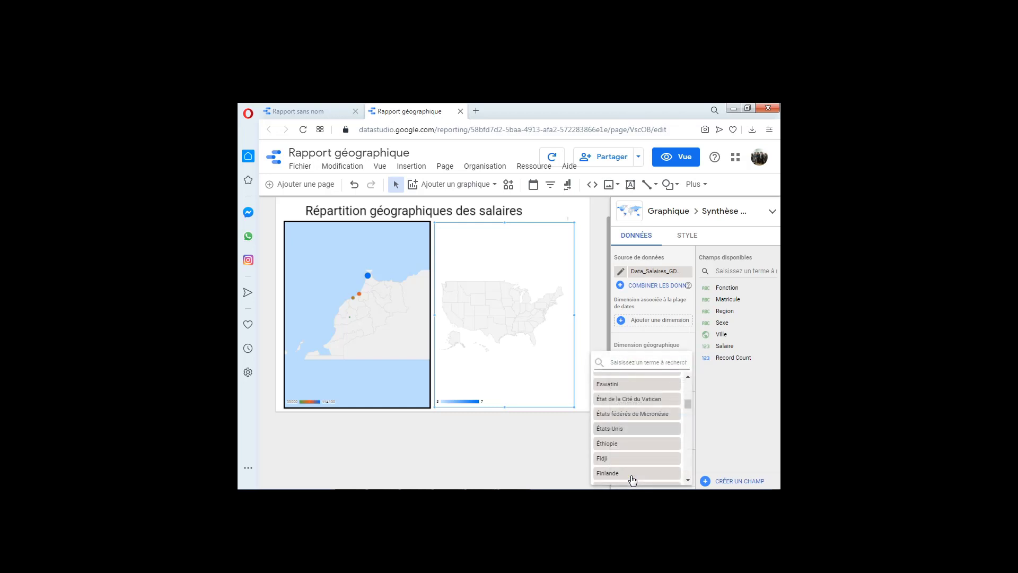
type("mae")
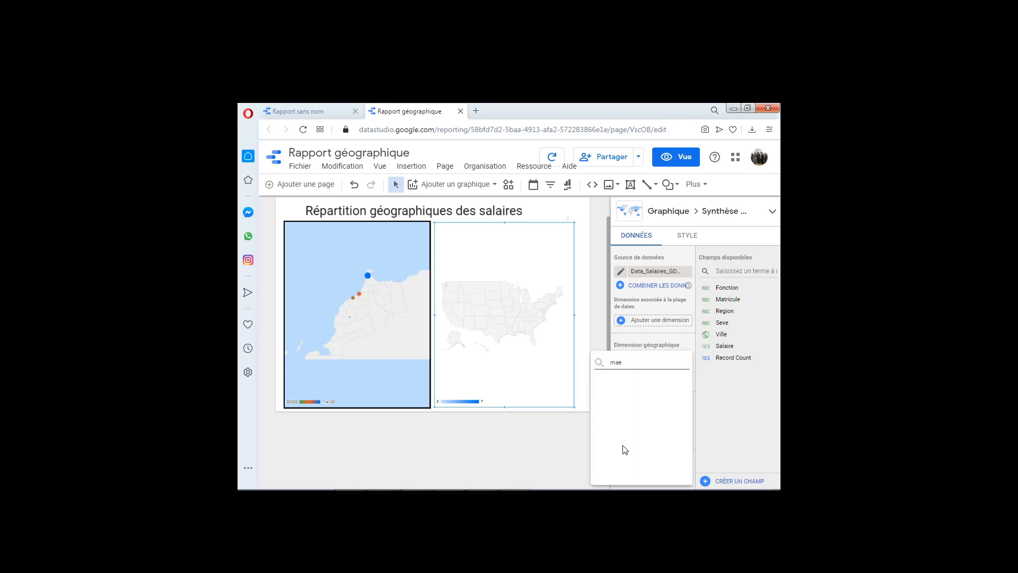
key("BackSpace")
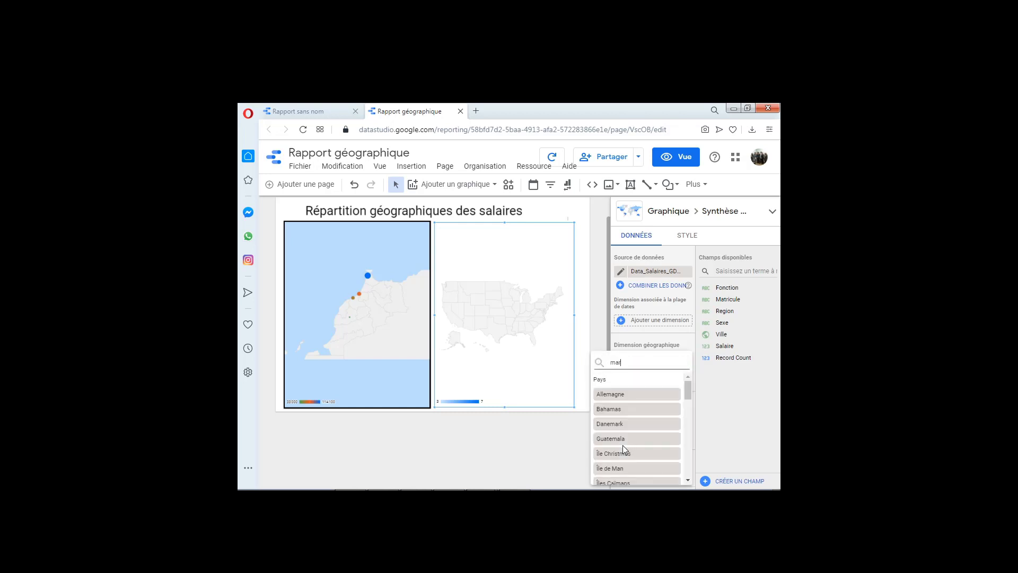
type("roc")
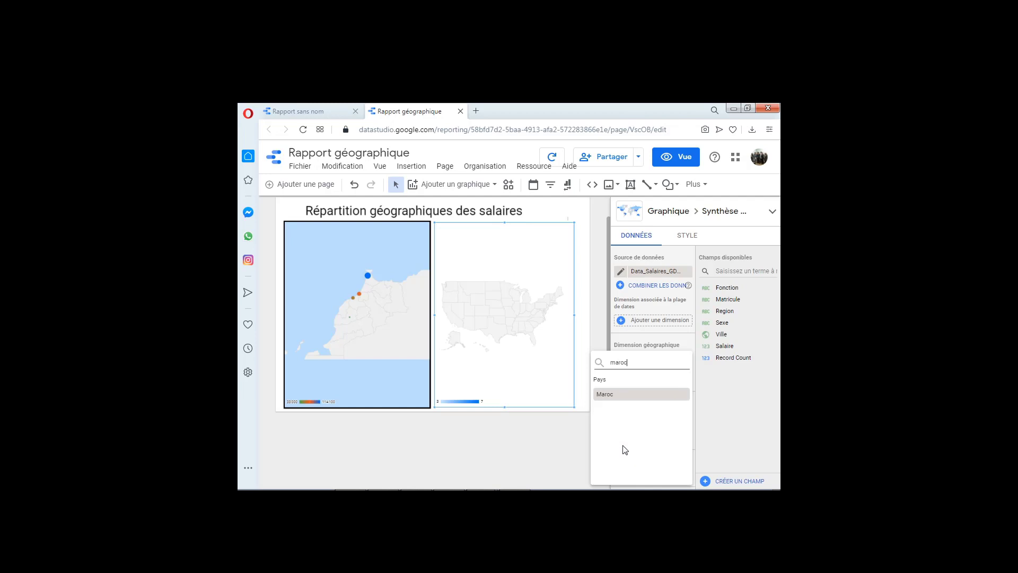
left_click(616, 395)
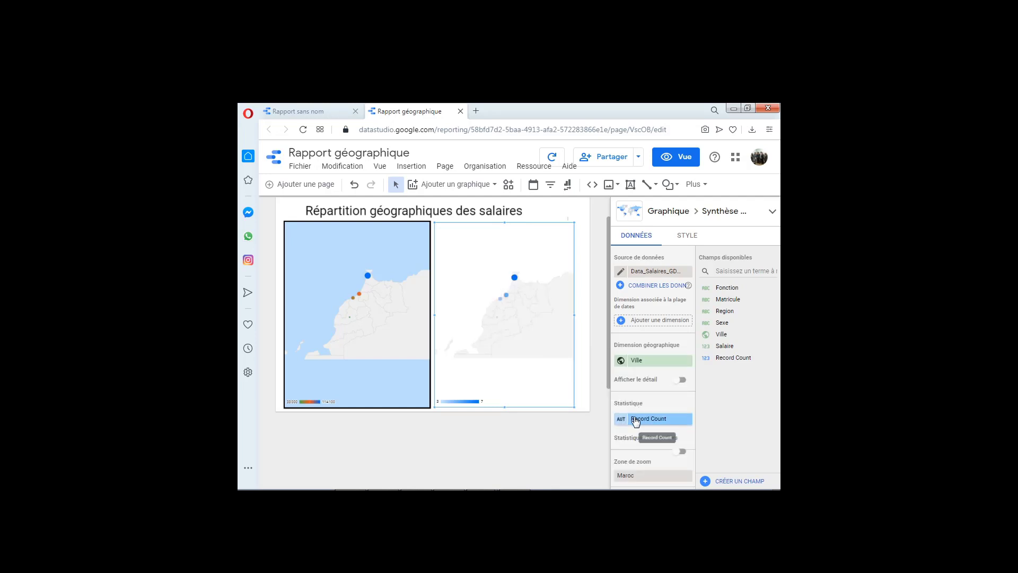
left_click_drag(738, 352, 651, 429)
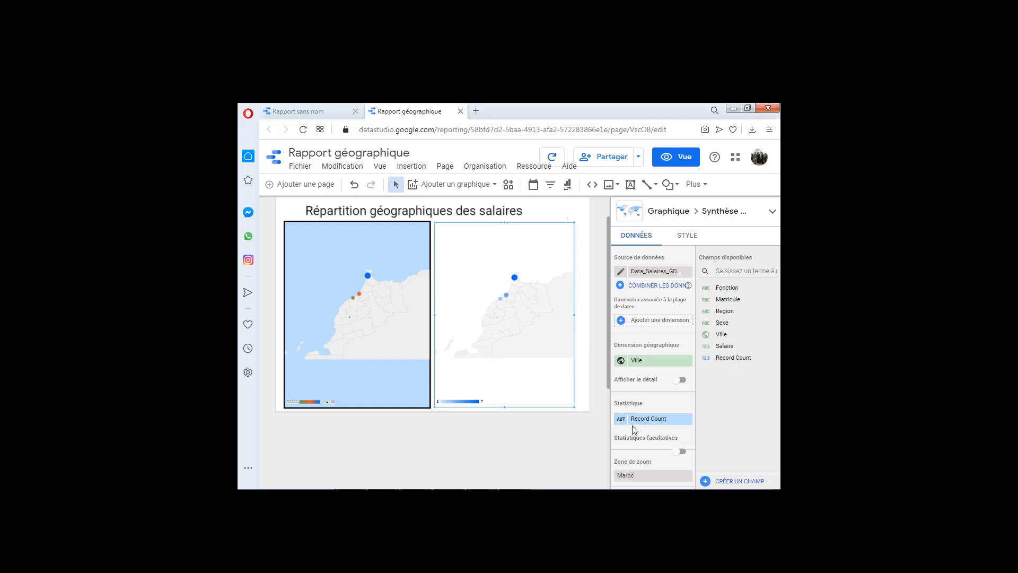
left_click(633, 425)
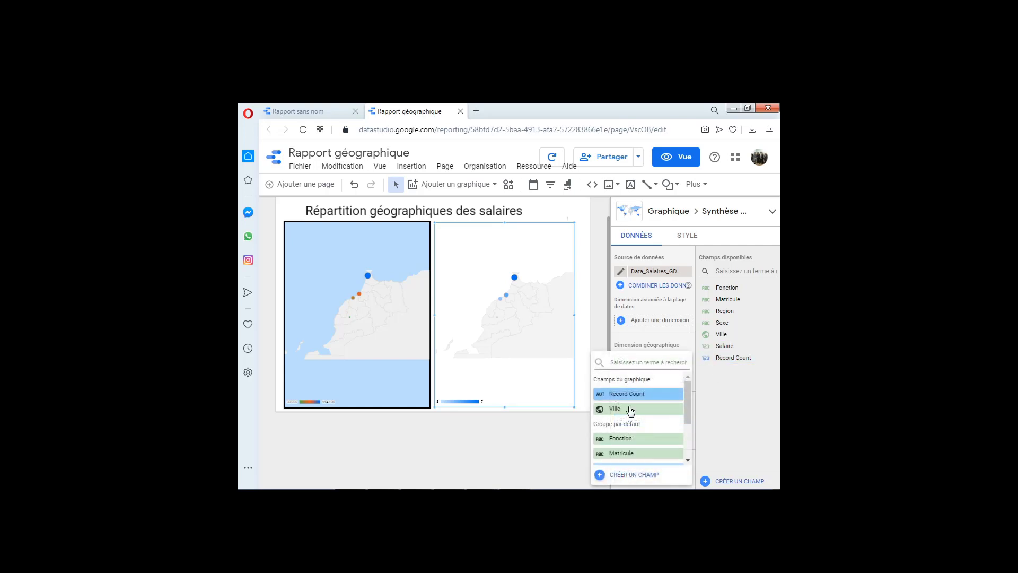
left_click(734, 406)
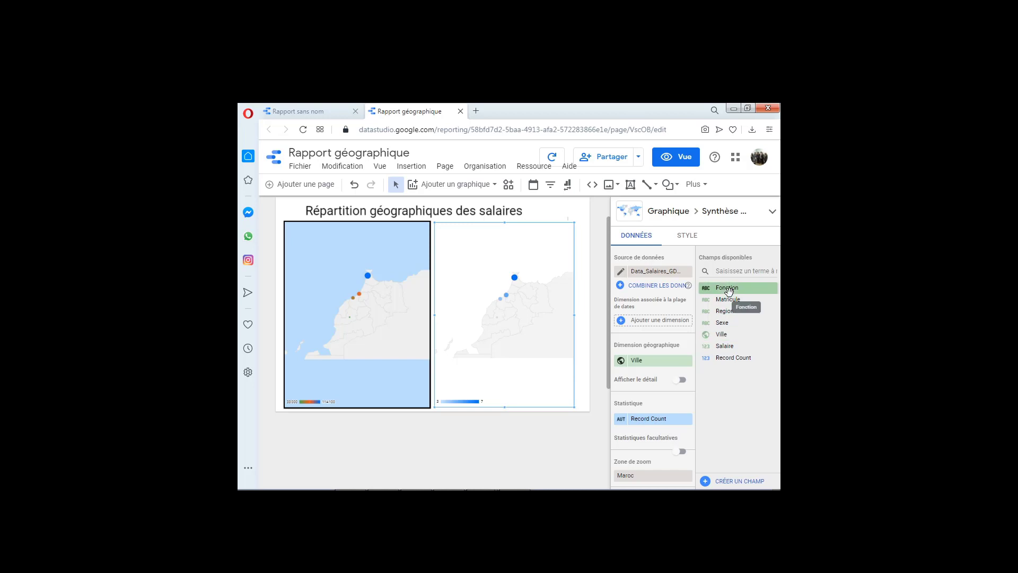
- Replace the new map's metric with Fonction and check its aggregation settings
left_click_drag(728, 312, 655, 427)
left_click(622, 420)
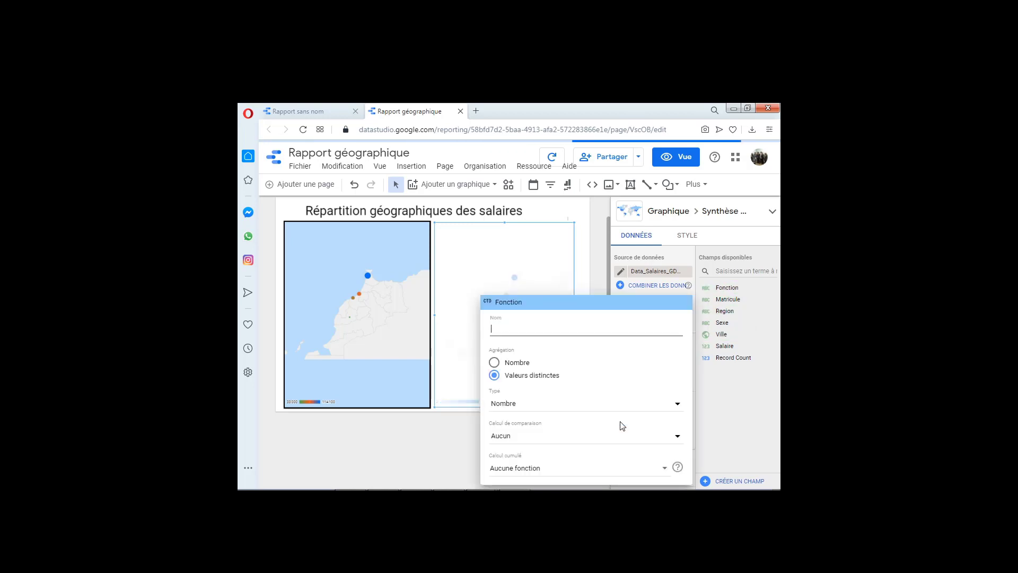
left_click(779, 400)
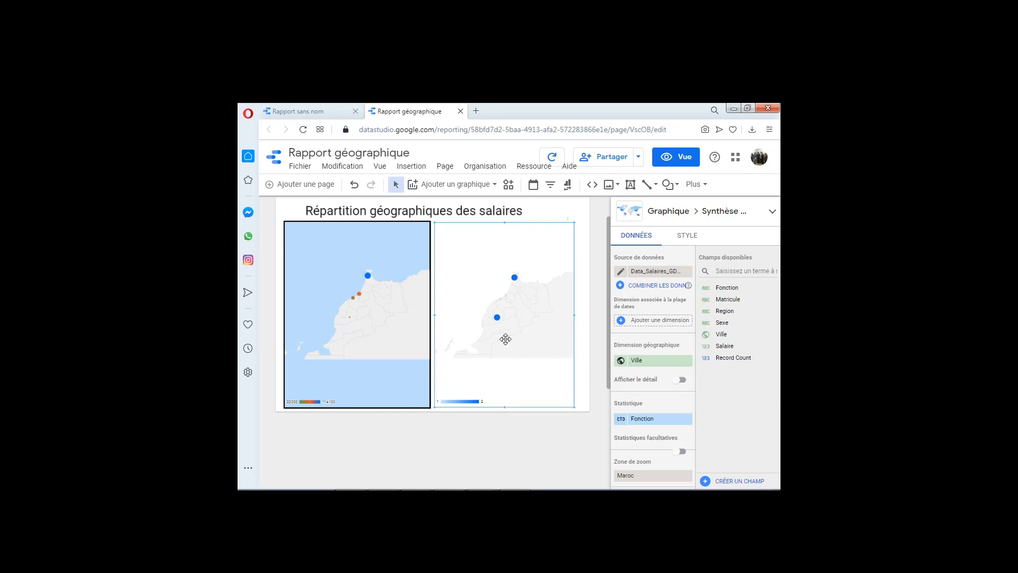
- Change the aggregation of the Fonction metric to Nombre
left_click(625, 427)
left_click(732, 405)
left_click(619, 423)
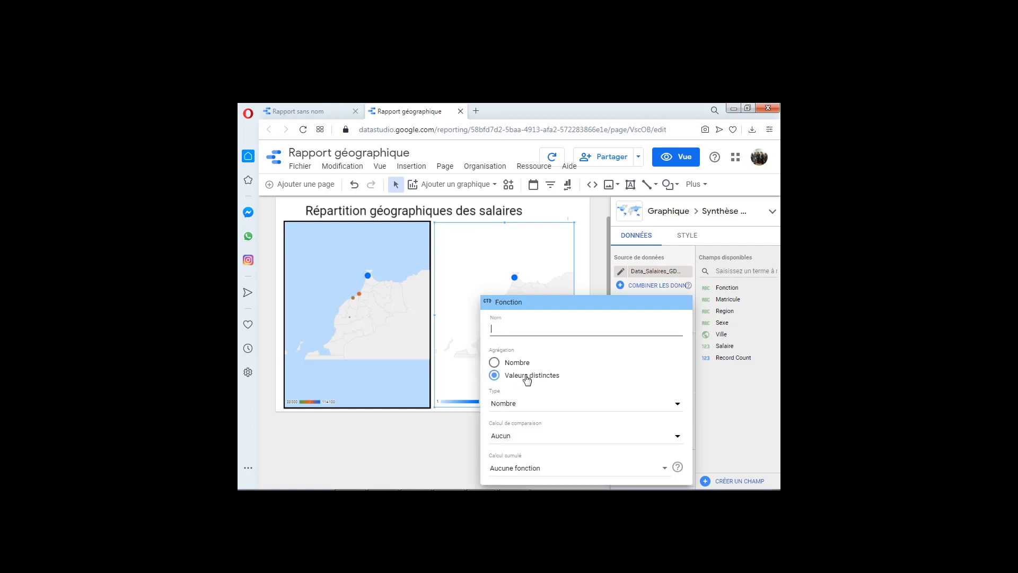
left_click(494, 365)
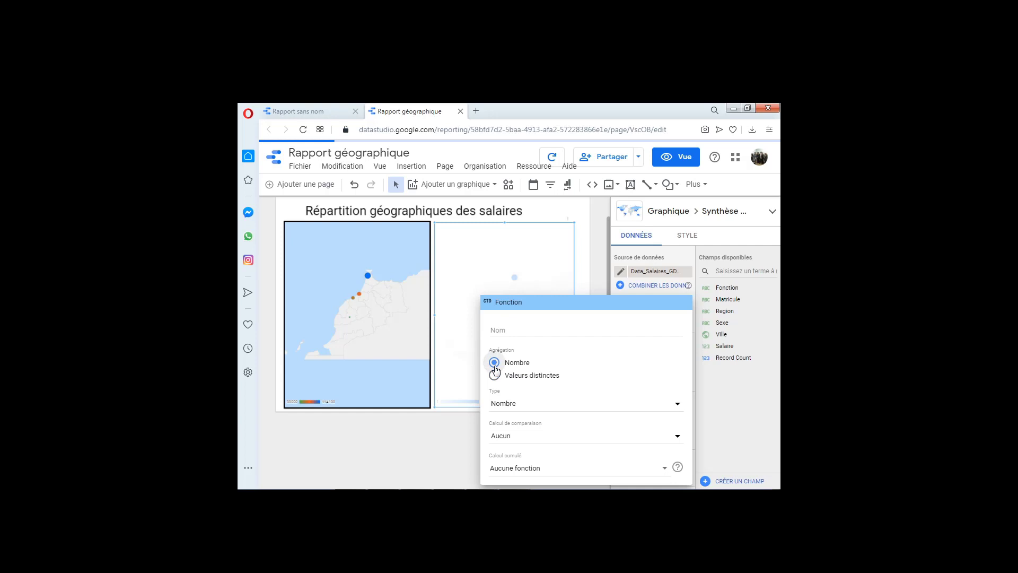
left_click(715, 390)
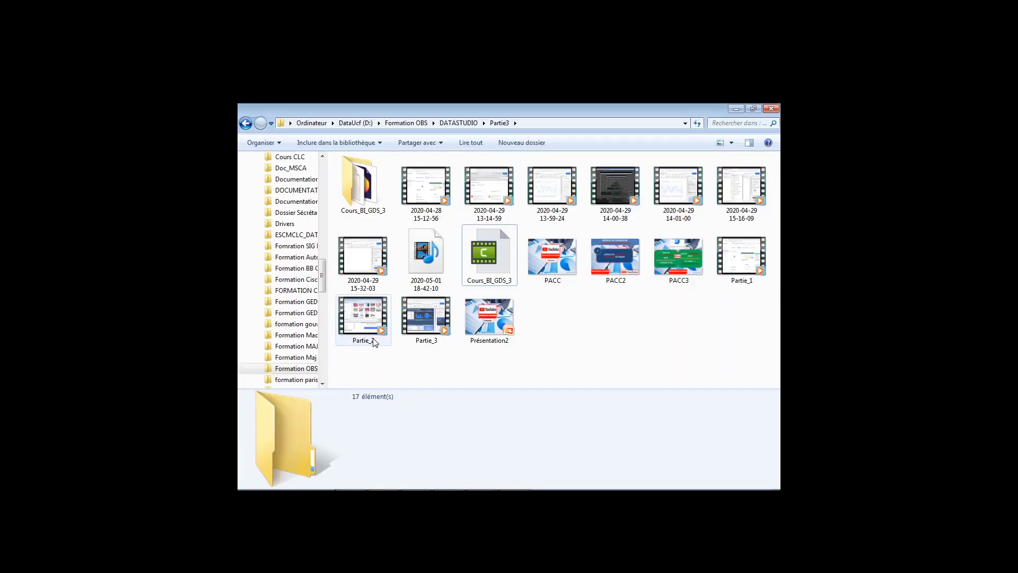
- In the file explorer, go up to the Formation OBS folder and open Data_Salaires_GDSGEO2 to examine the source salary data
left_click(245, 124)
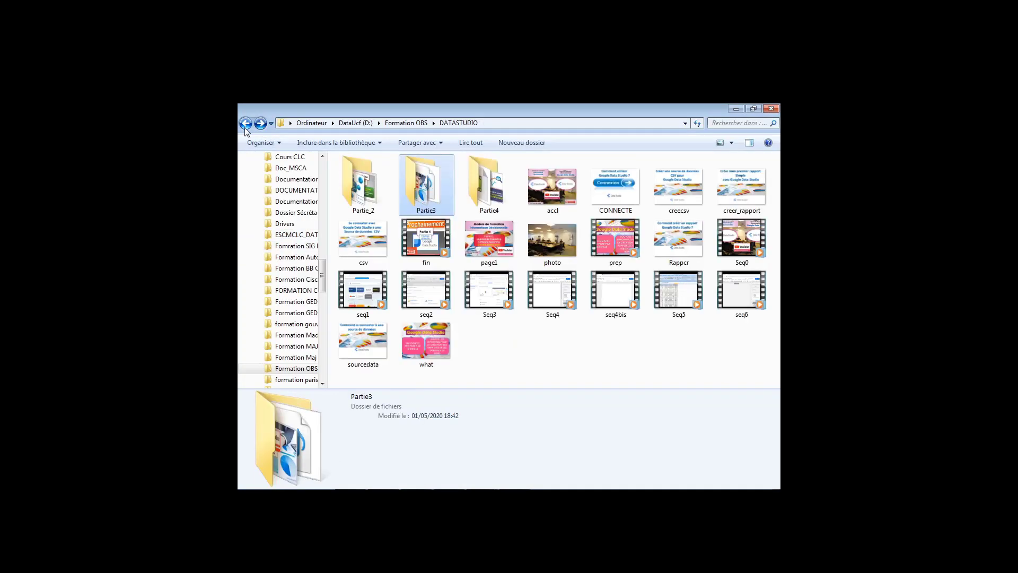
left_click(245, 123)
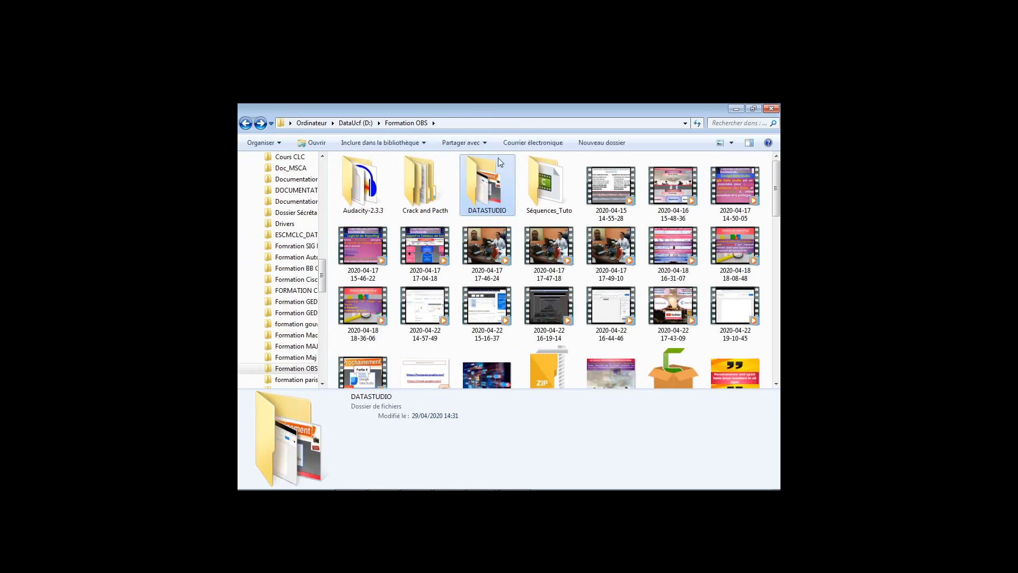
left_click_drag(777, 195, 780, 275)
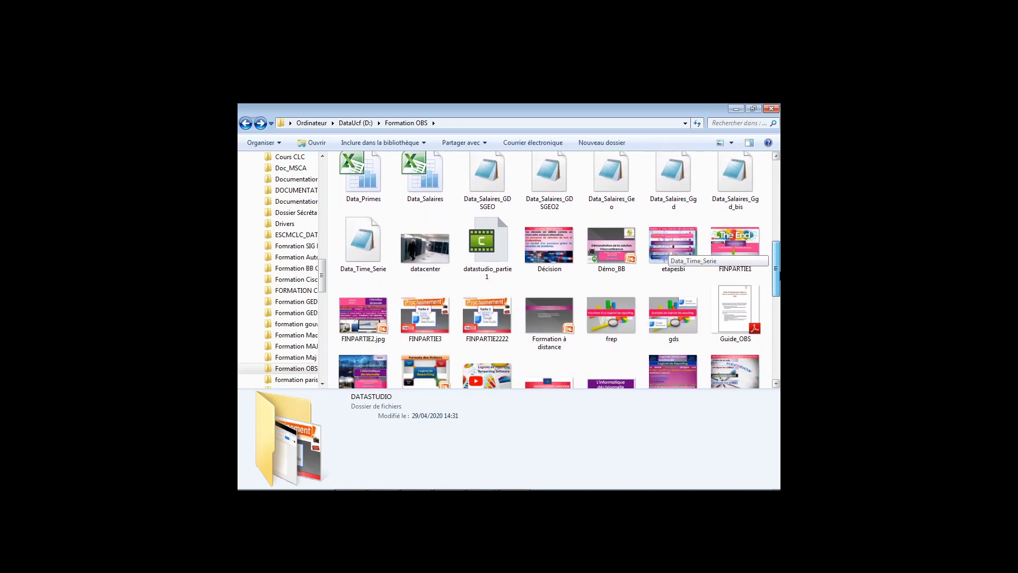
double_click(539, 197)
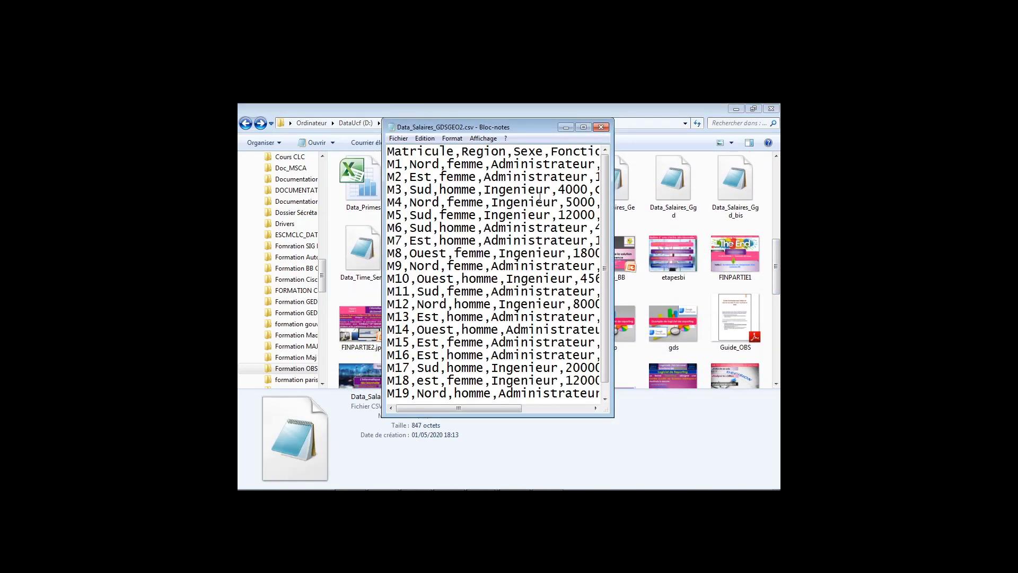
left_click(583, 127)
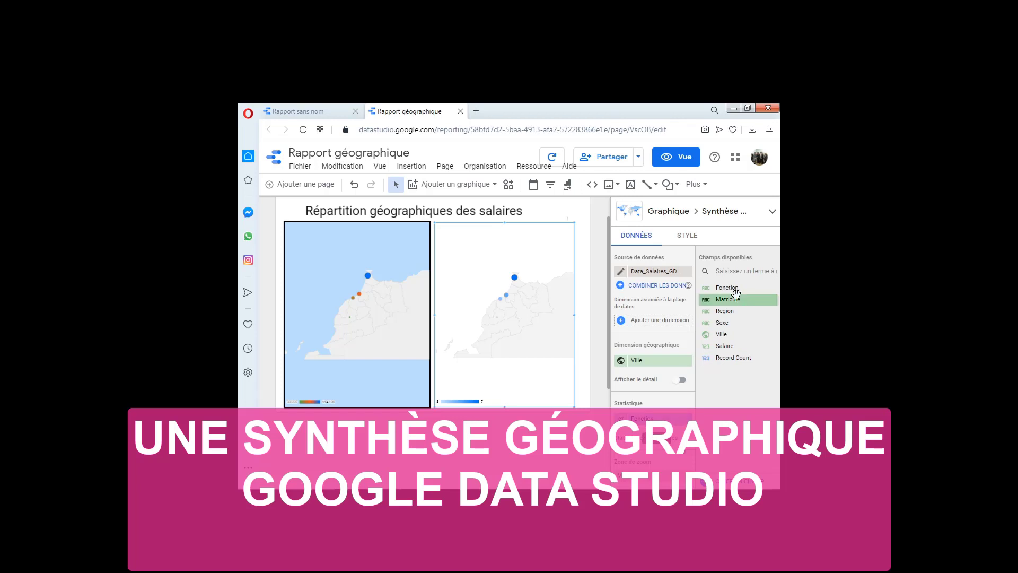
- Back in the report, set the second map's metric to Salaire with the Min. aggregation
left_click_drag(725, 347, 642, 427)
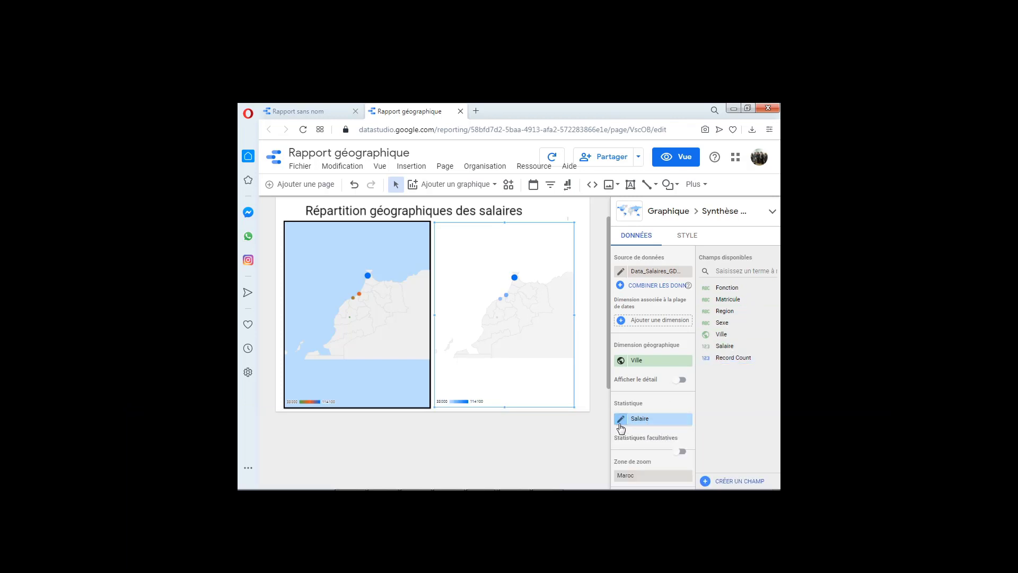
left_click(621, 419)
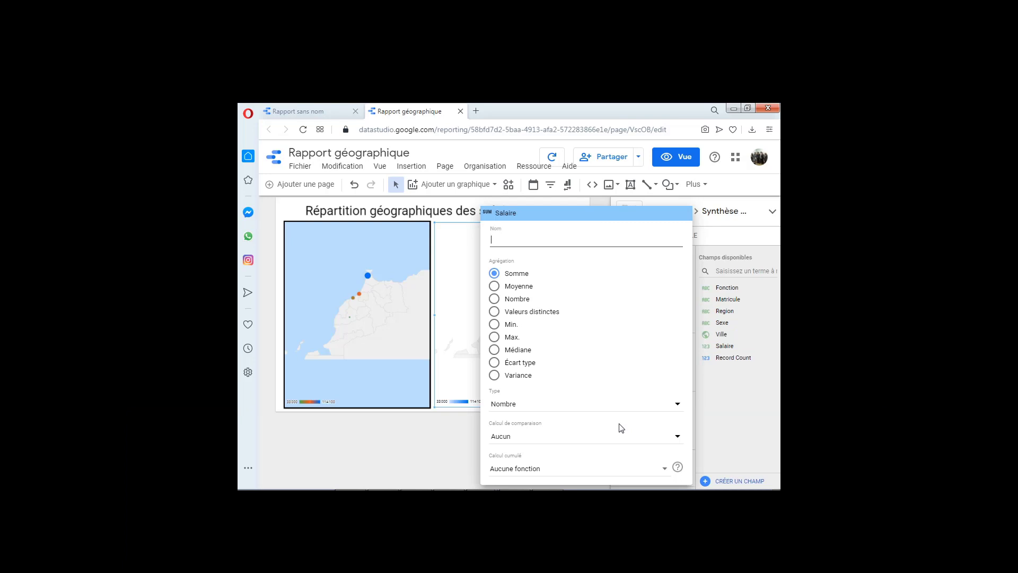
left_click(495, 325)
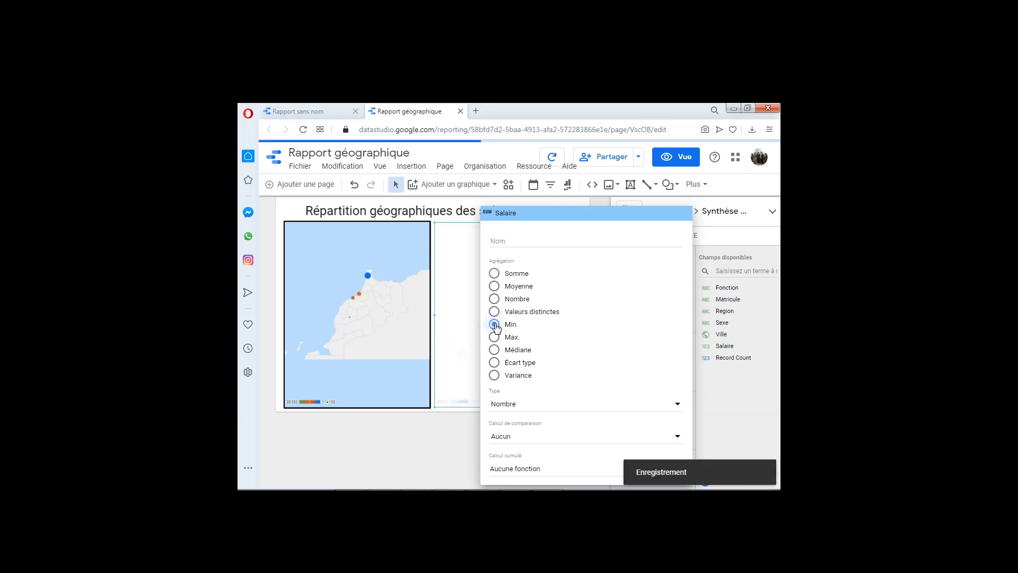
left_click(452, 345)
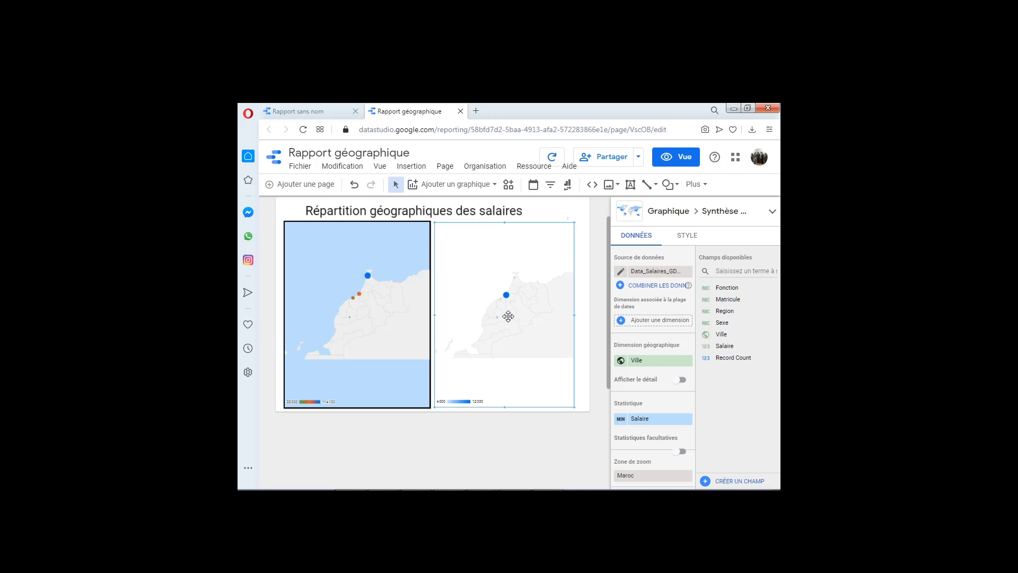
left_click(586, 334)
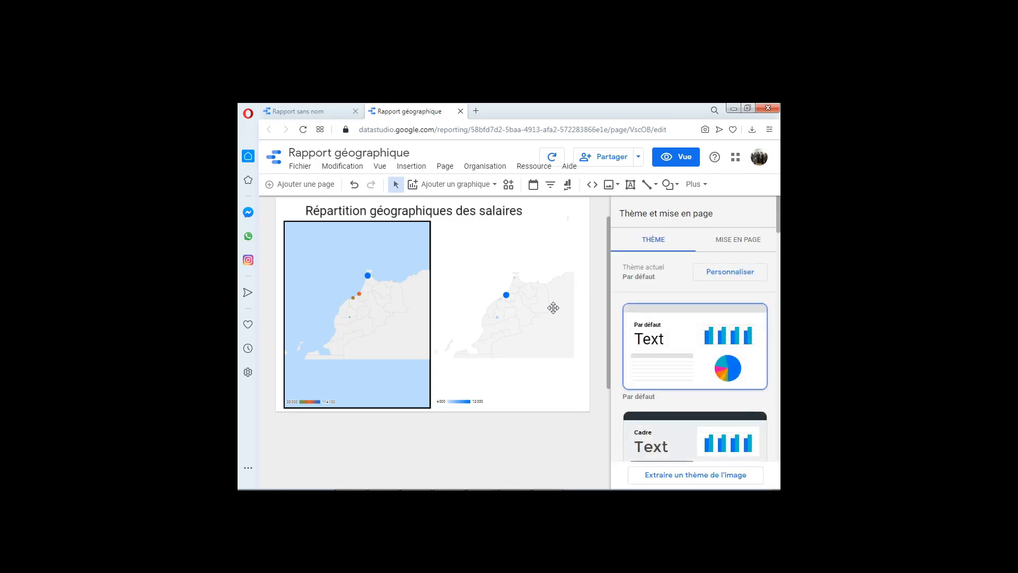
left_click(540, 295)
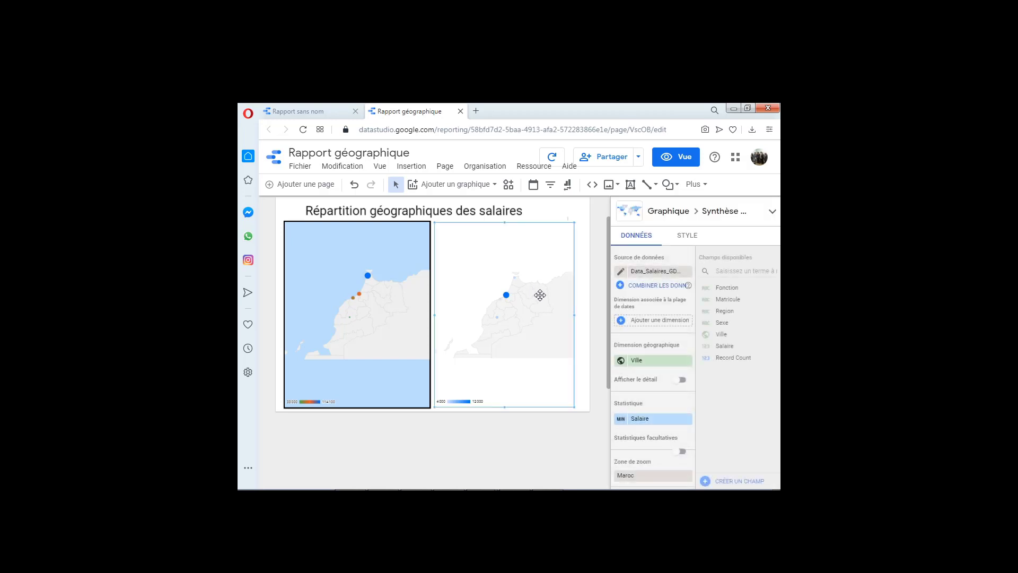
- Add a text box over the upper part of the second map reading "Minimum des salaires par ville"
left_click(631, 185)
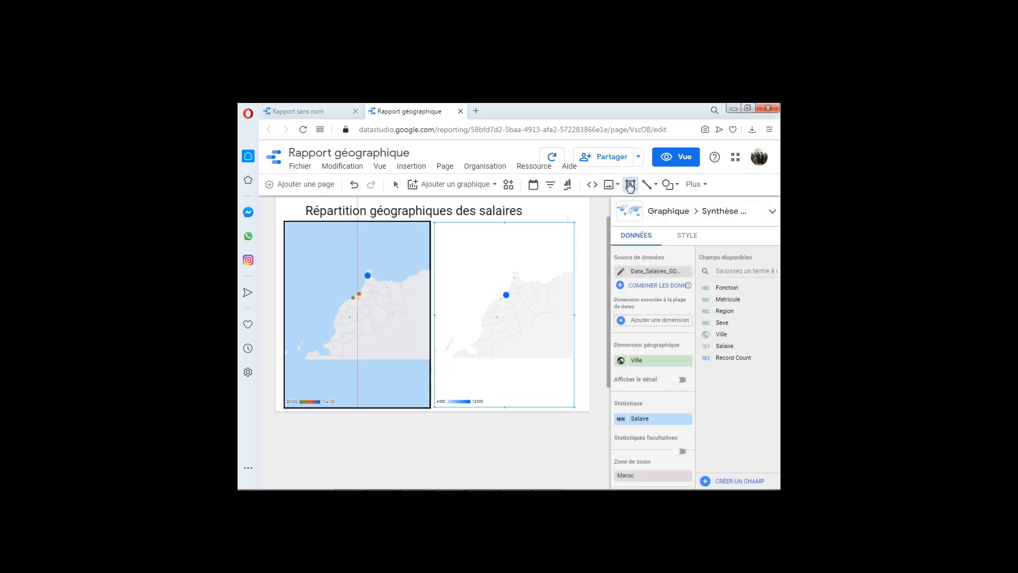
left_click_drag(447, 231, 558, 252)
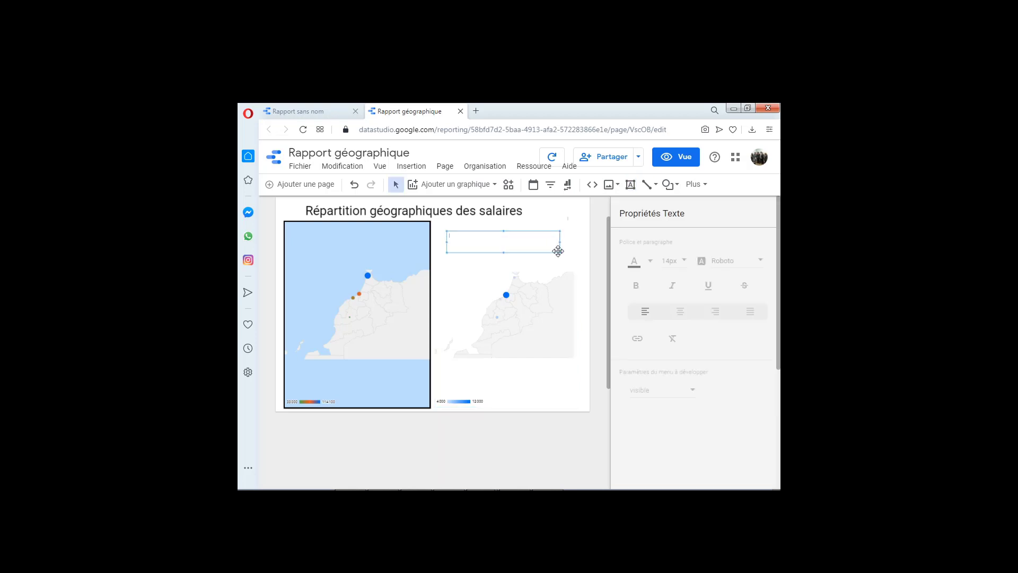
type("mum des salaires par ville")
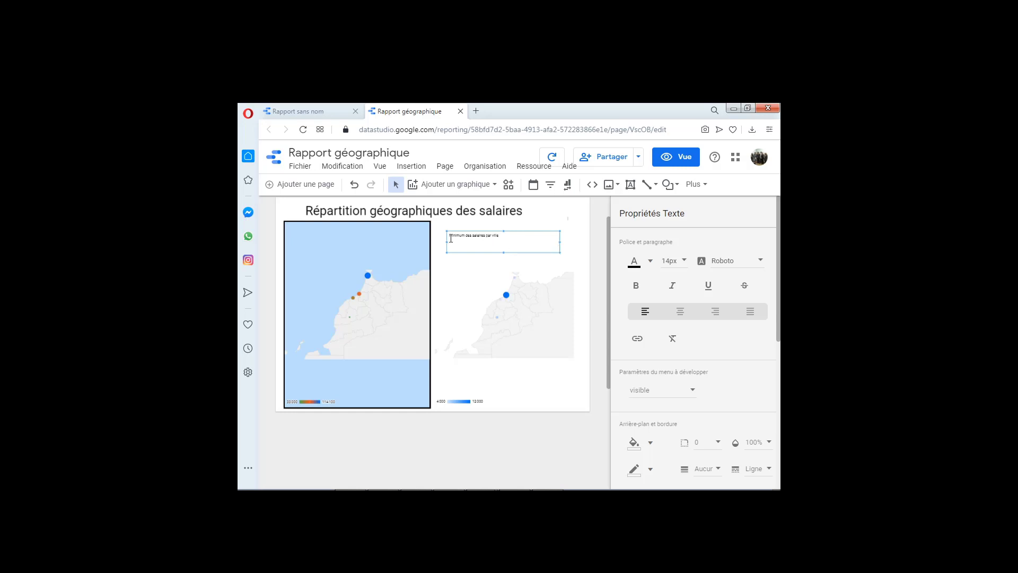
- Set the second map's title text to 40px and widen its text box to just past the map's edge
left_click_drag(451, 237, 504, 238)
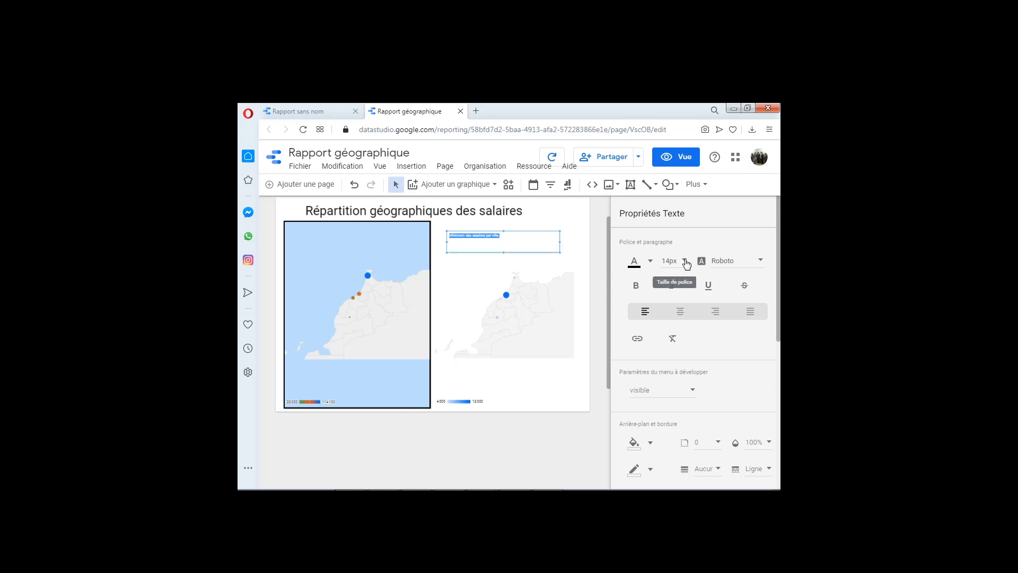
left_click(684, 262)
left_click_drag(720, 241, 720, 297)
left_click(695, 310)
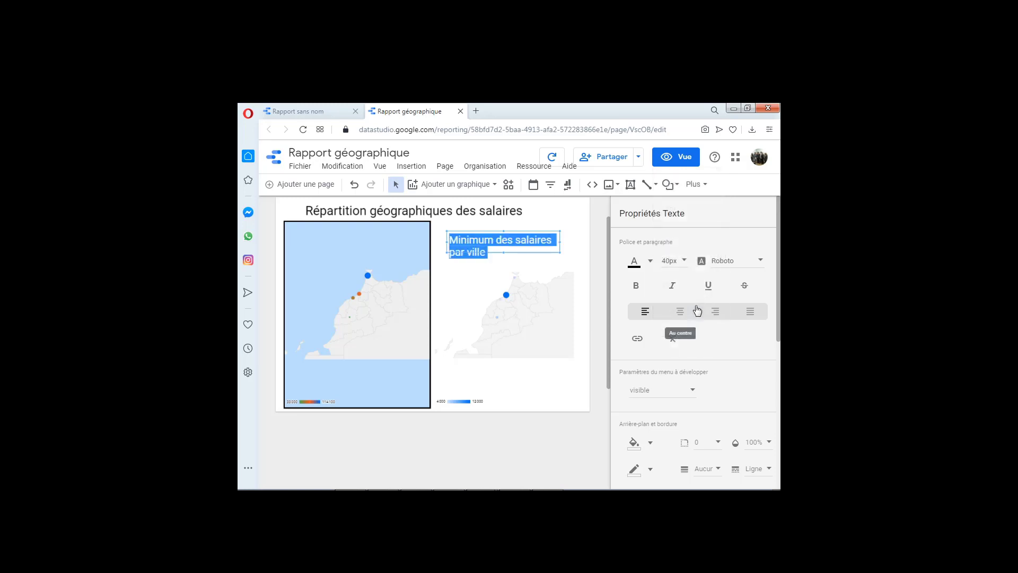
left_click_drag(560, 241, 580, 241)
left_click(535, 275)
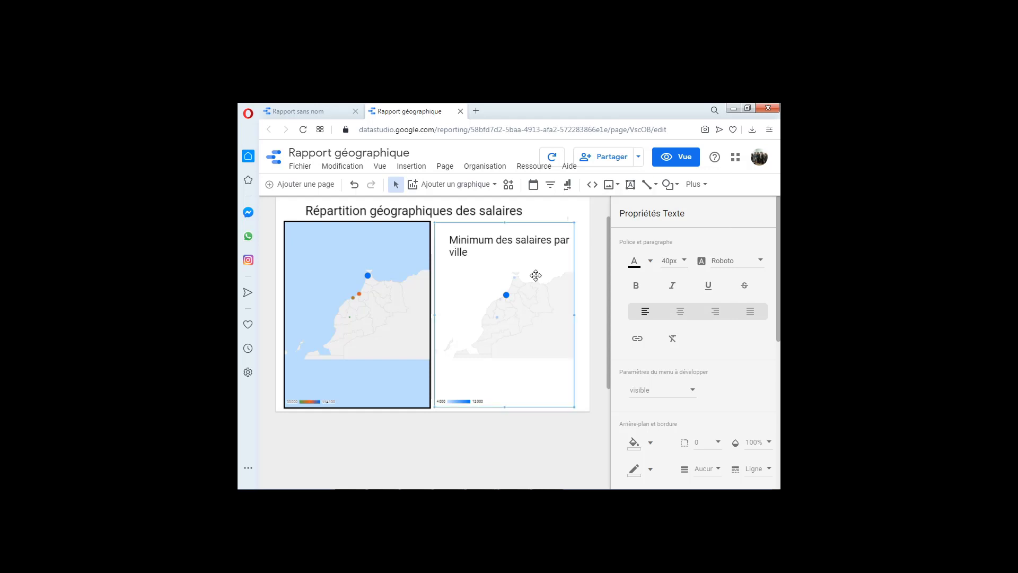
- Widen the "Minimum des salaires par ville" text box on both sides until its text fits one line, and shift the second map up slightly
left_click(500, 246)
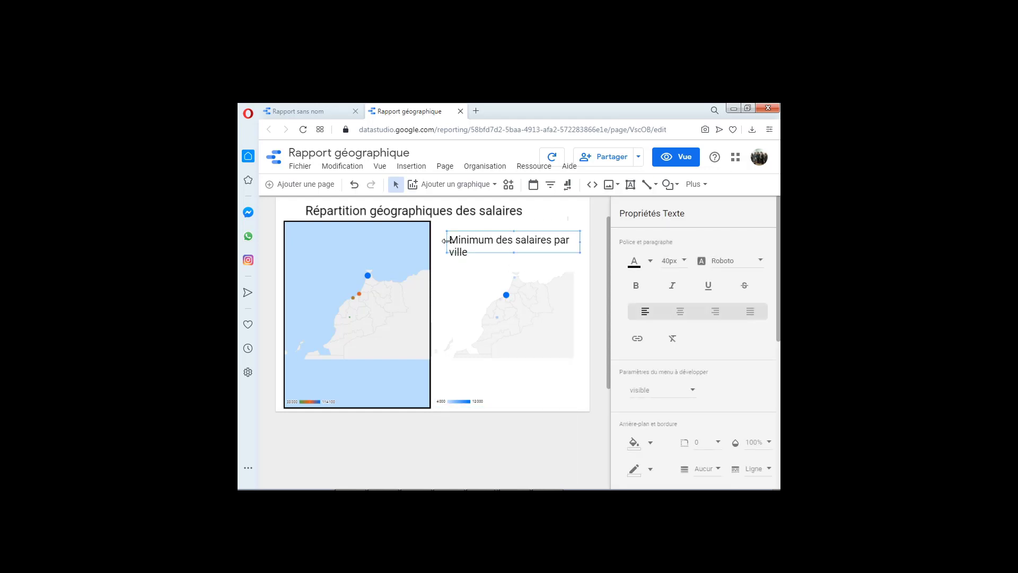
left_click_drag(446, 241, 436, 240)
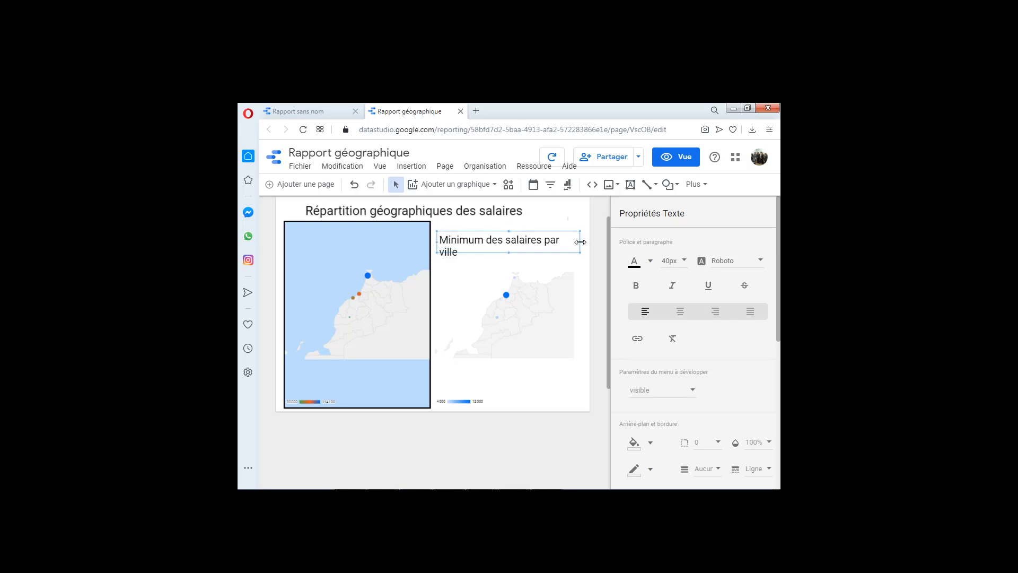
left_click_drag(580, 241, 586, 244)
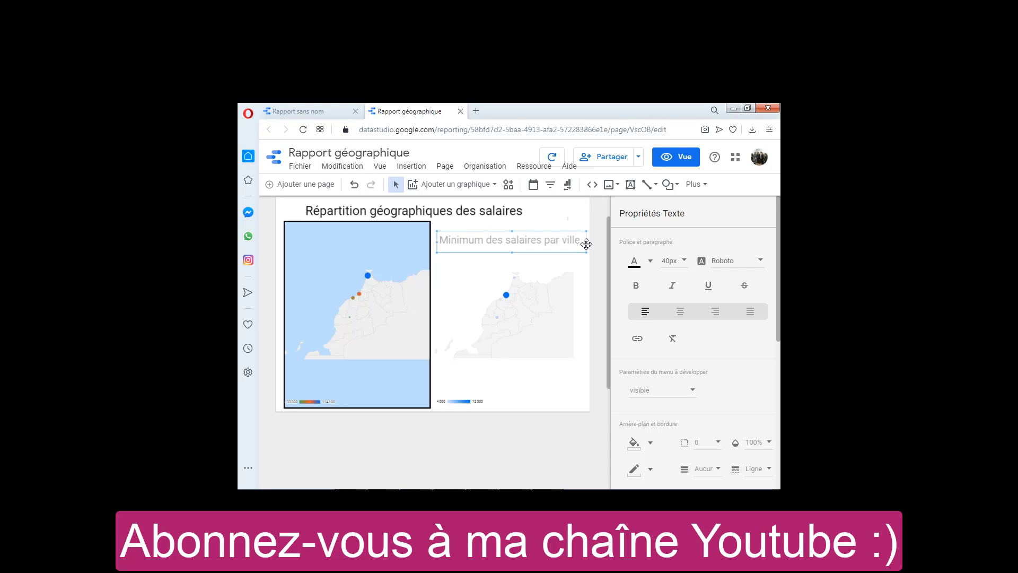
mouse_move(556, 280)
left_mouse_down()
mouse_move(564, 252)
mouse_move(561, 266)
left_mouse_up()
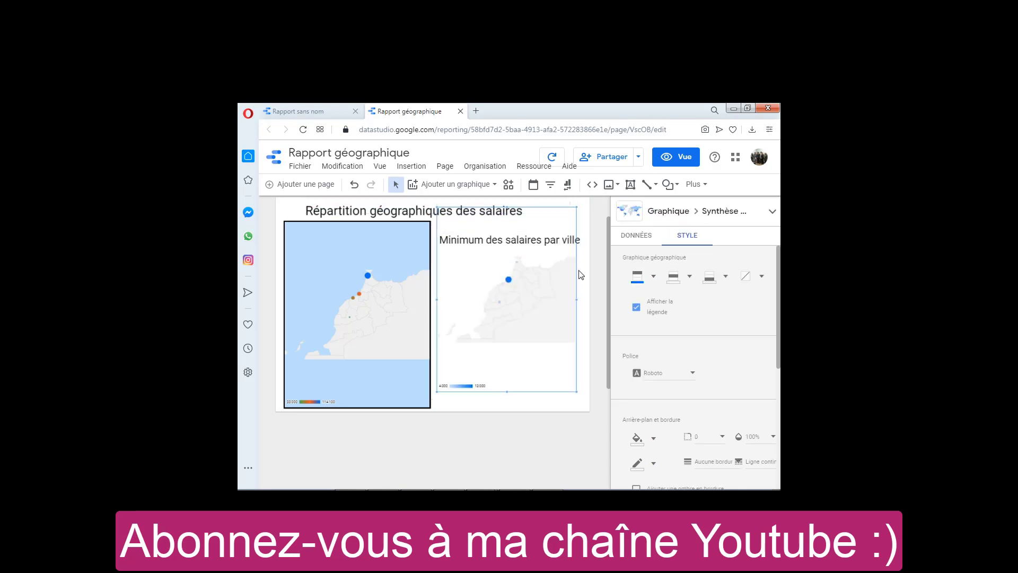
left_click(579, 275)
left_click(519, 235)
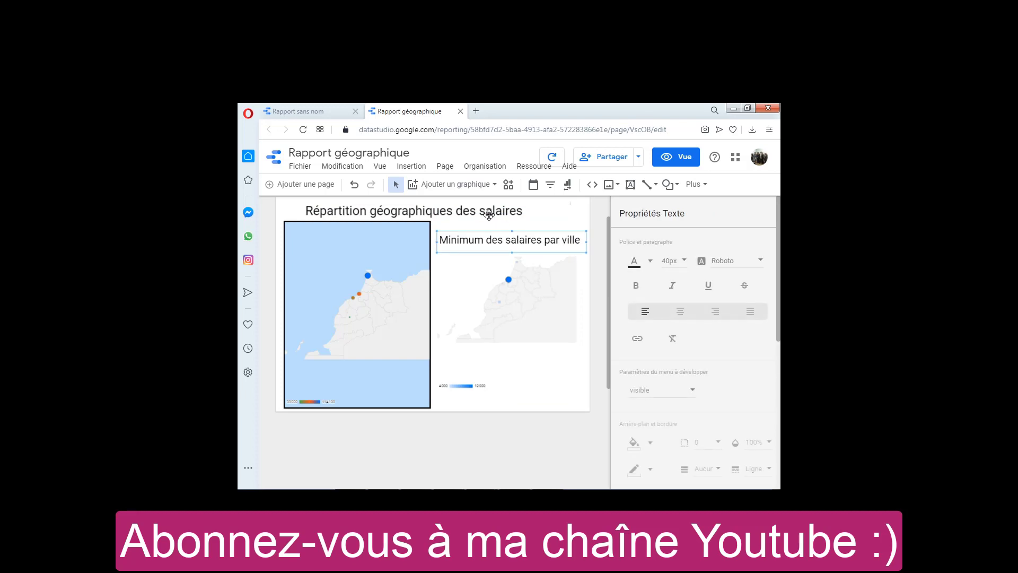
- Try narrowing the main title's text box to the first map's inner edge, and undo the change
left_click(411, 204)
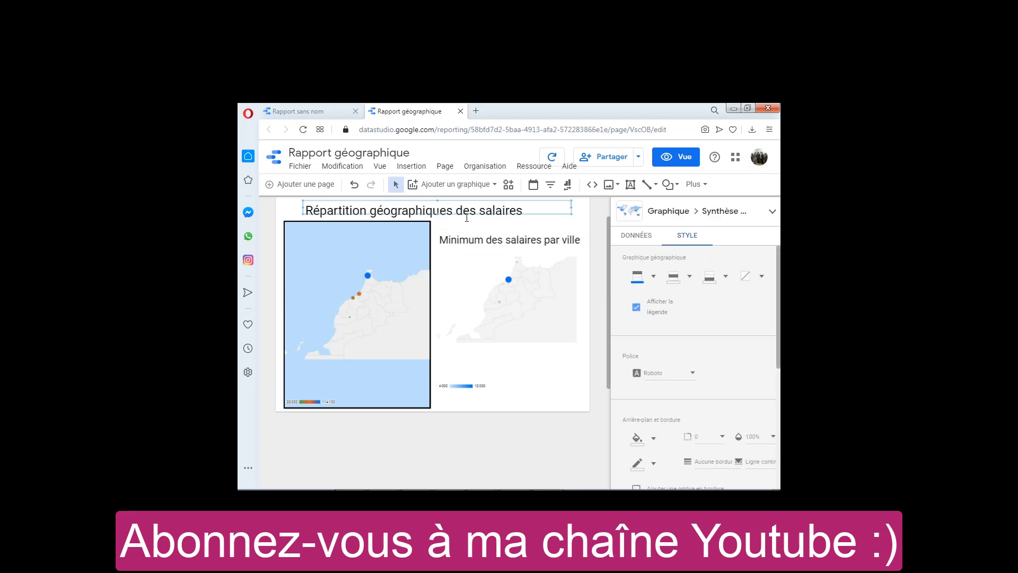
left_click(552, 207)
left_click_drag(572, 208, 430, 202)
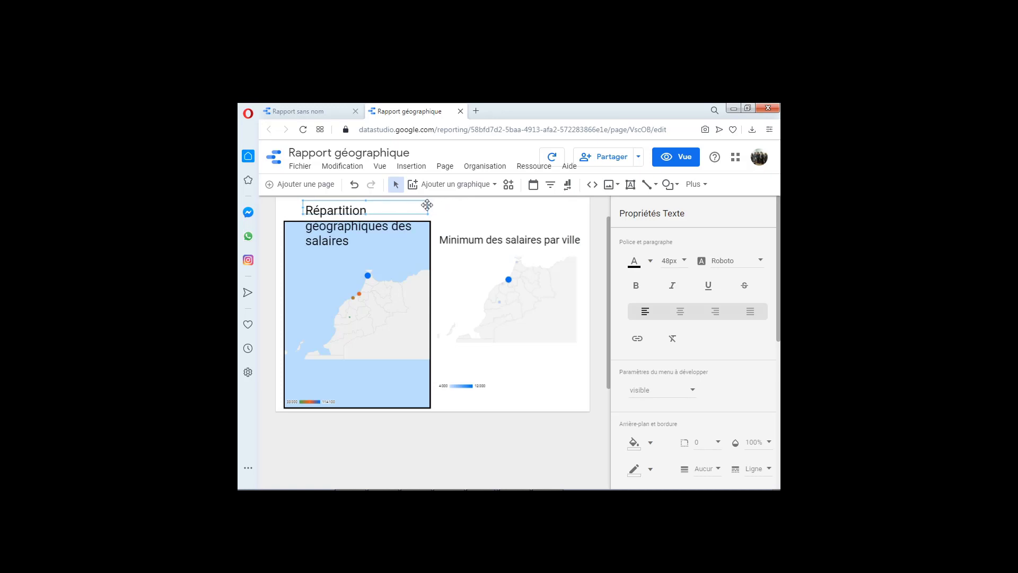
key("ctrl+z")
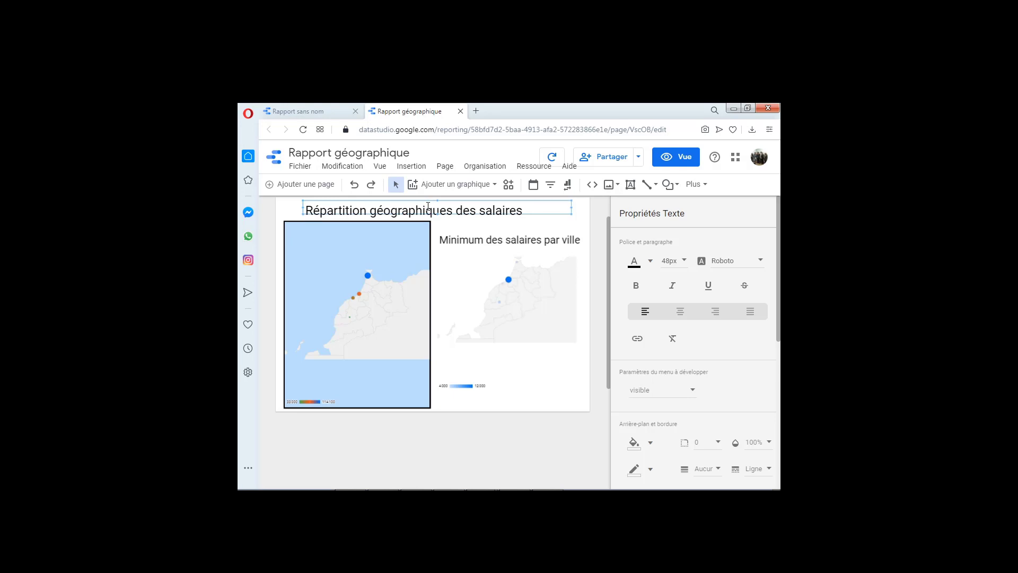
- Shrink the second map vertically from both ends so it sits just below its title, and align it horizontally with the title
left_click(514, 305)
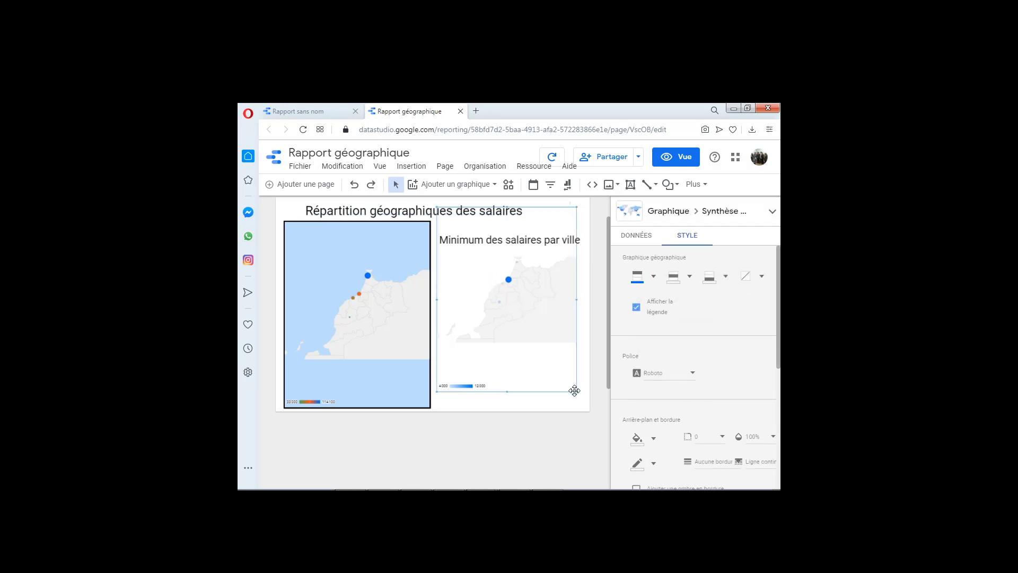
left_click_drag(575, 391, 575, 350)
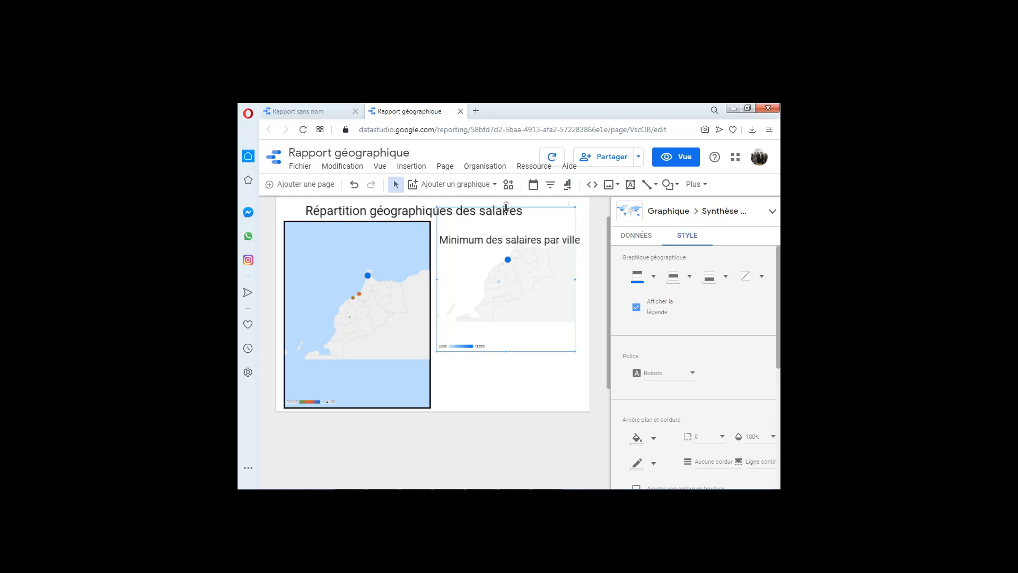
left_click_drag(506, 207, 514, 258)
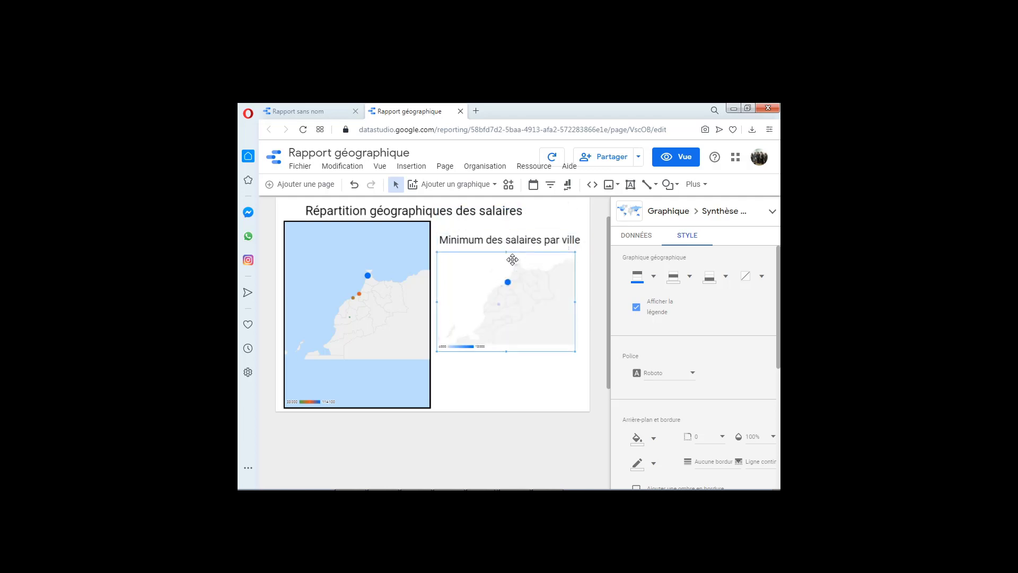
left_click_drag(529, 291, 532, 291)
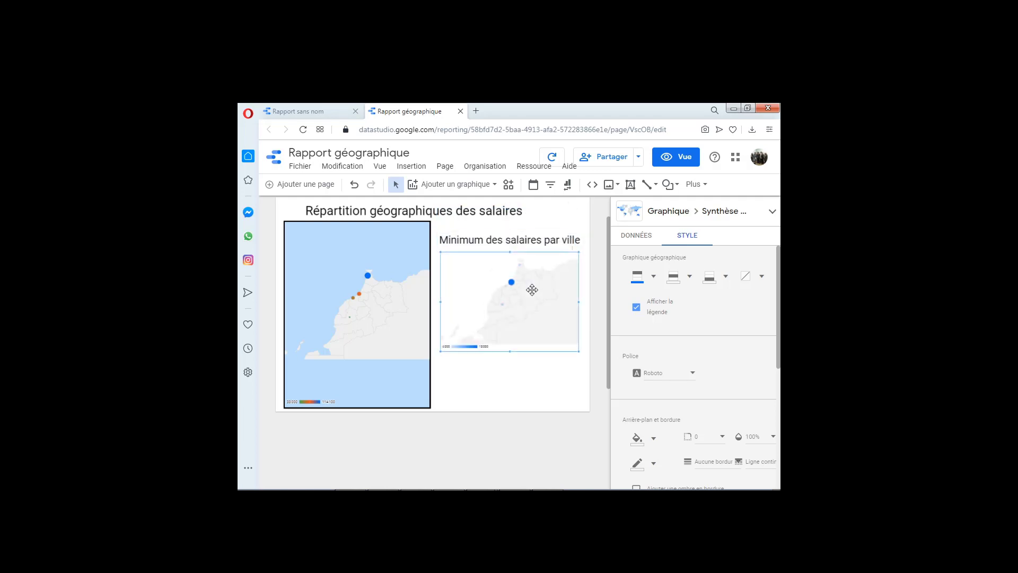
- Try light blue as the second map's no-data colour, and restore the very light grey
left_click(393, 351)
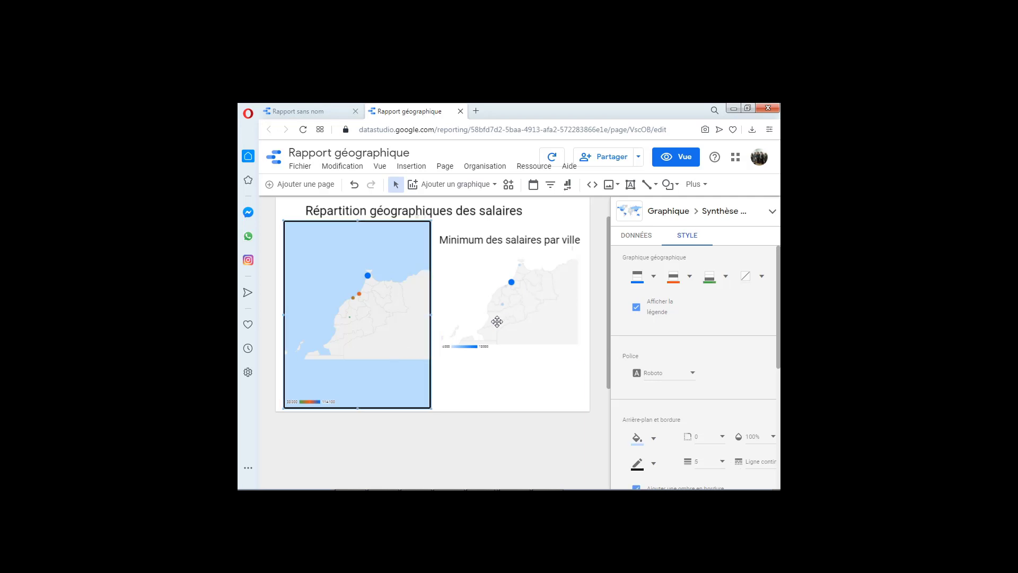
left_click(512, 306)
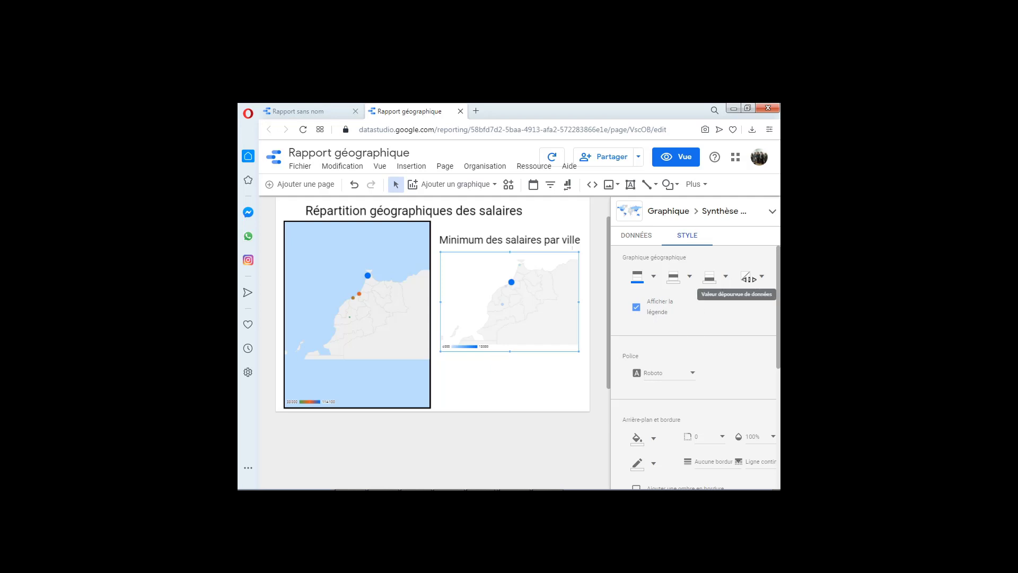
left_click(761, 277)
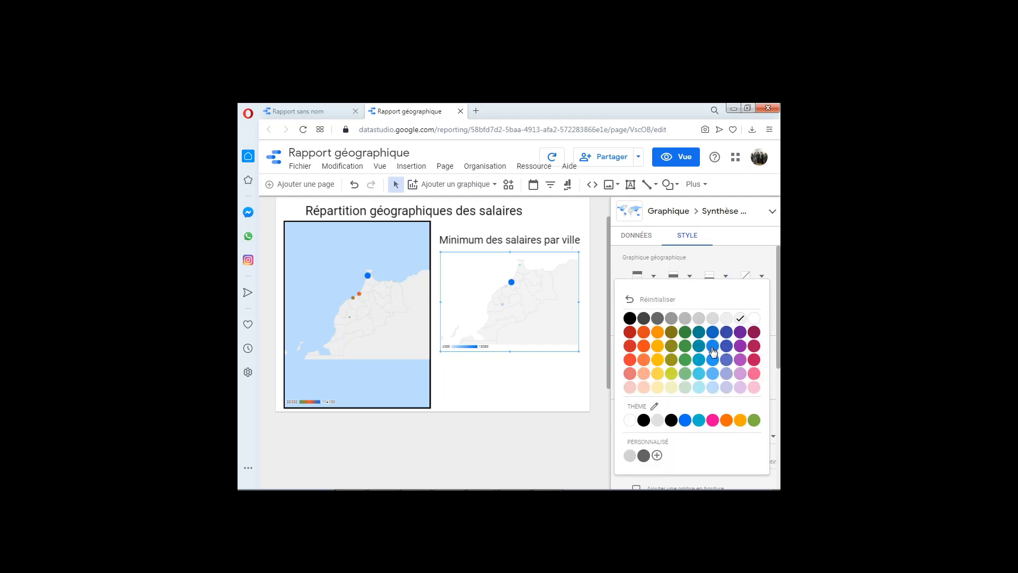
left_click(713, 387)
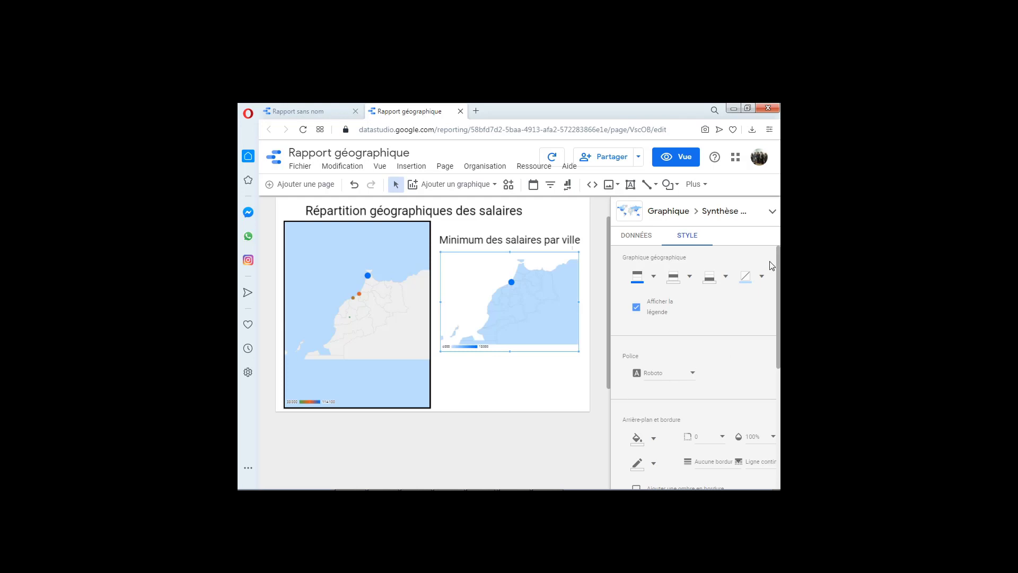
left_click(761, 276)
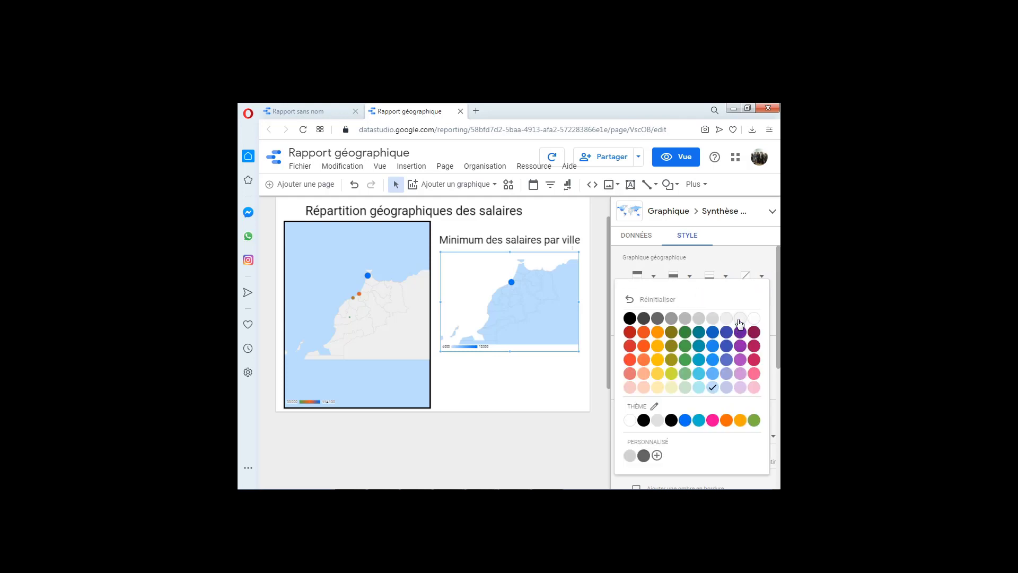
left_click(740, 318)
- Set the second map's background fill to the same light blue as the first map's
left_click_drag(779, 315, 780, 334)
left_click(655, 405)
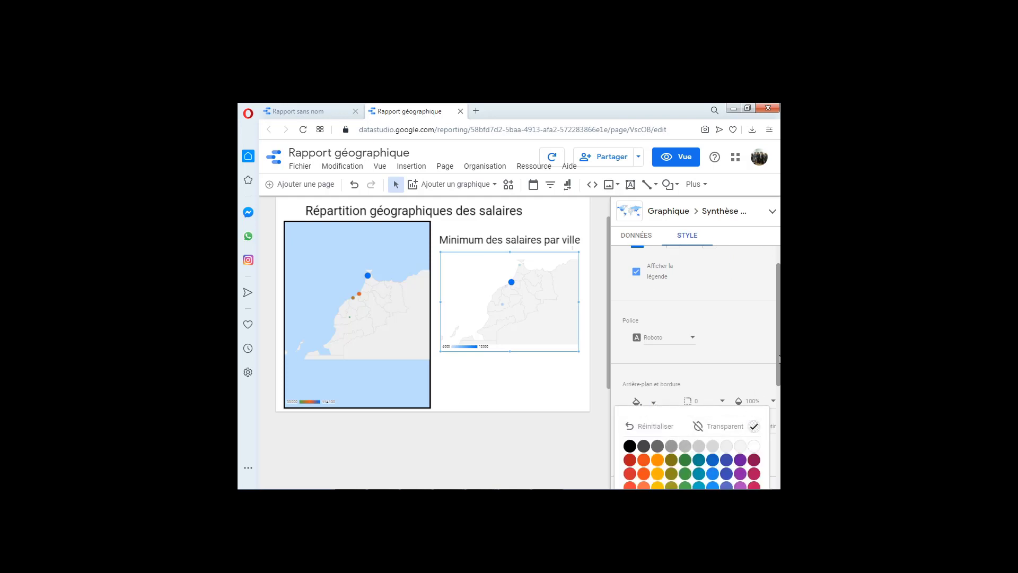
left_click_drag(779, 359, 775, 399)
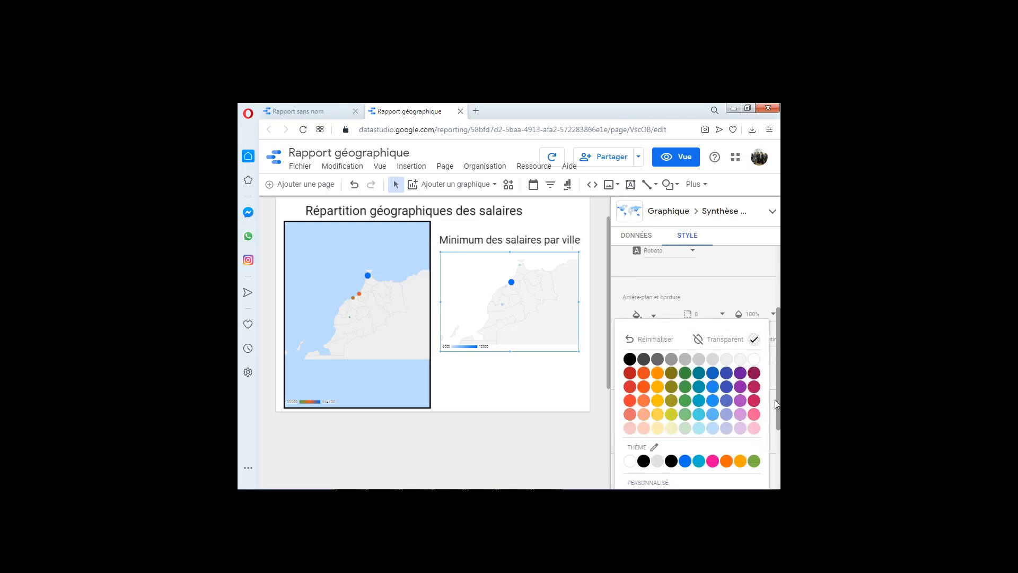
left_click(712, 429)
left_click(566, 400)
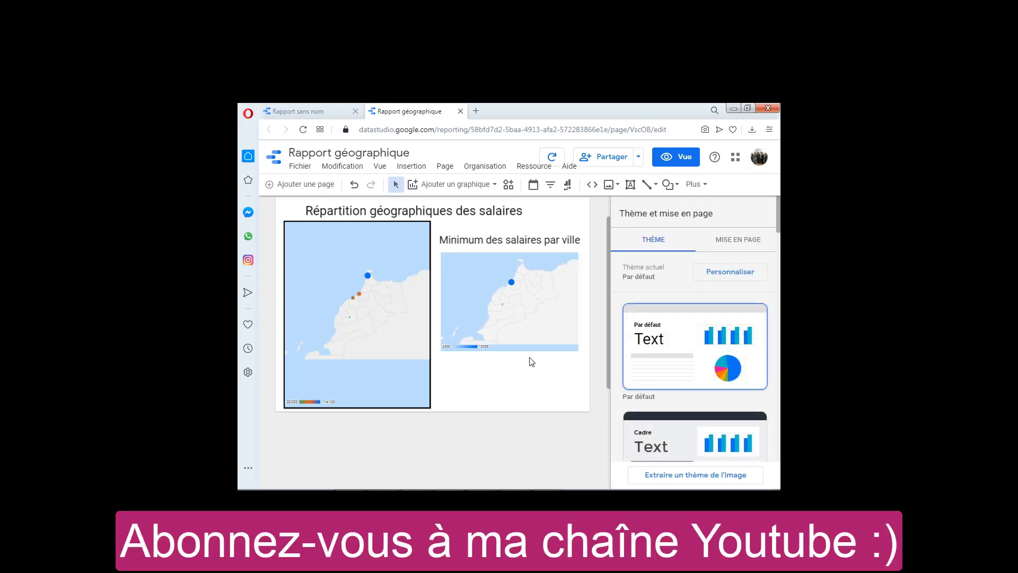
left_click(523, 344)
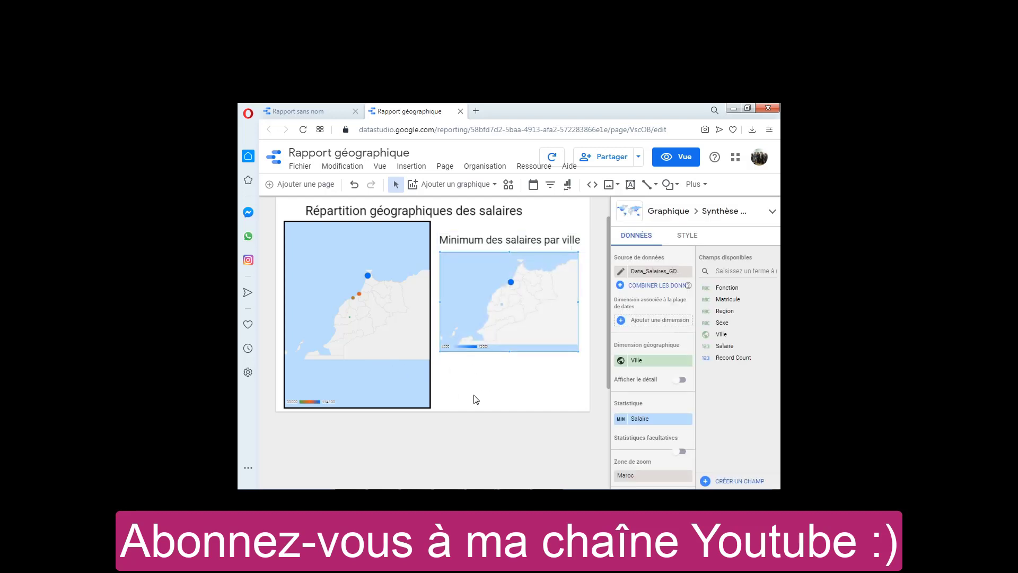
- Reduce the first map's height slightly so its lower edge ends a little above the bottom of the page
left_click(363, 405)
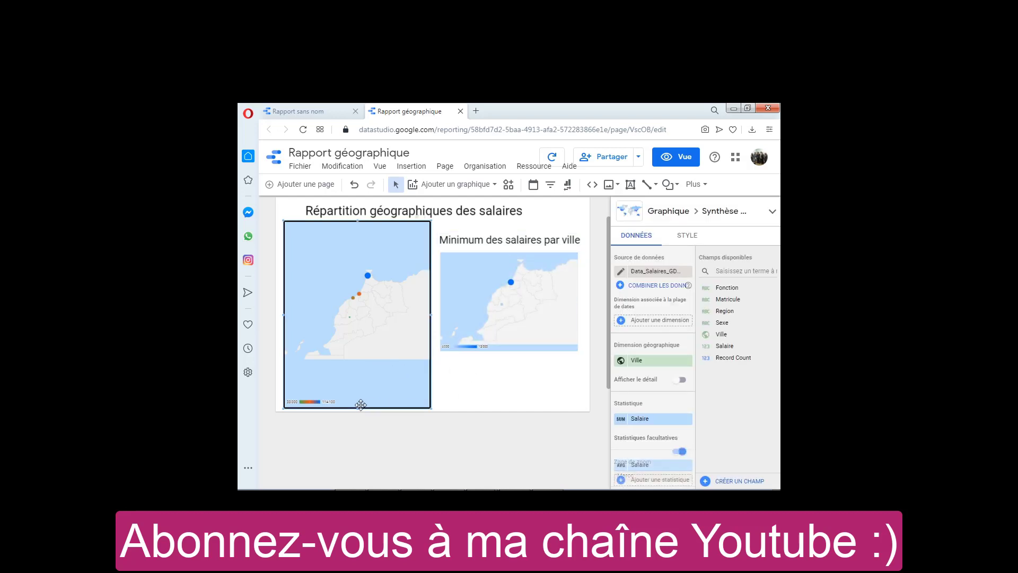
left_click_drag(358, 402, 359, 343)
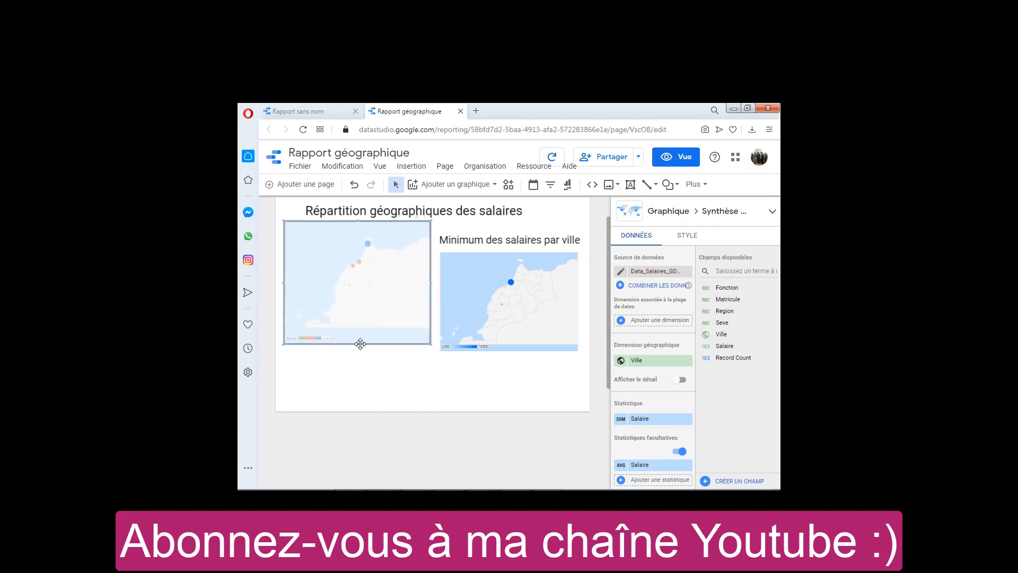
left_click(368, 386)
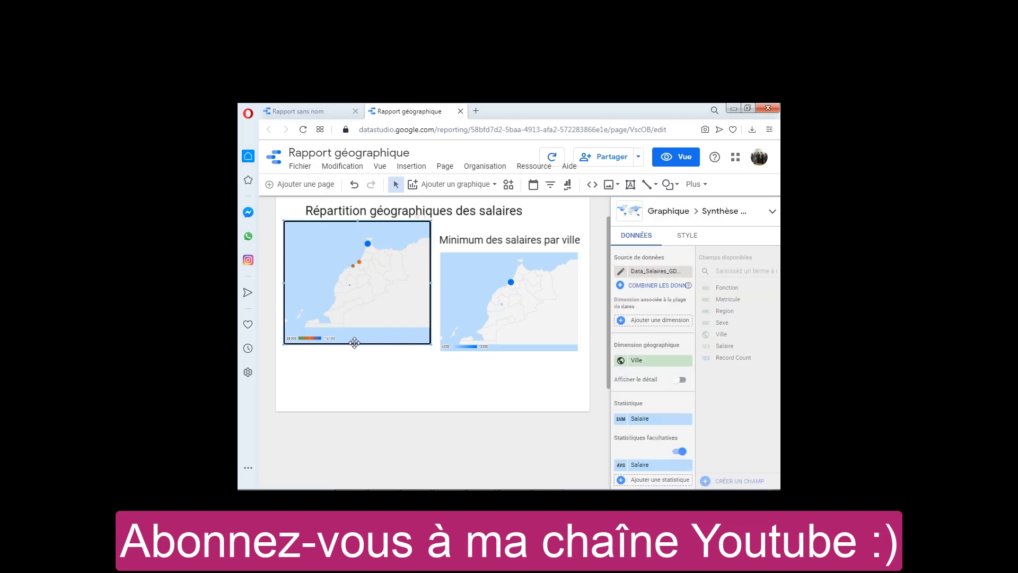
left_click_drag(357, 345, 358, 400)
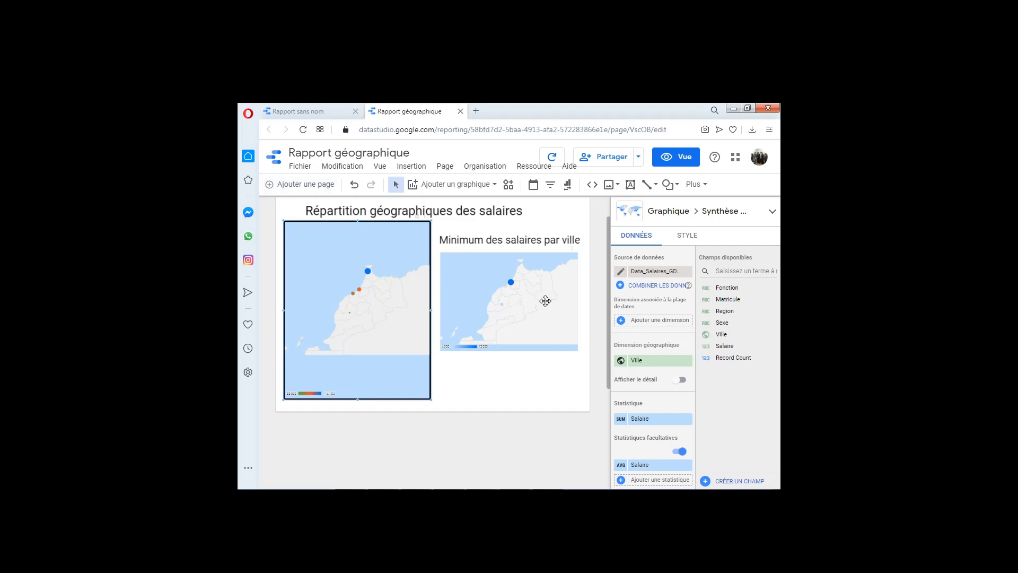
- Add a second page to the report and insert a Synthèse géographique chart on it, enlarged across the middle of the page
left_click(295, 186)
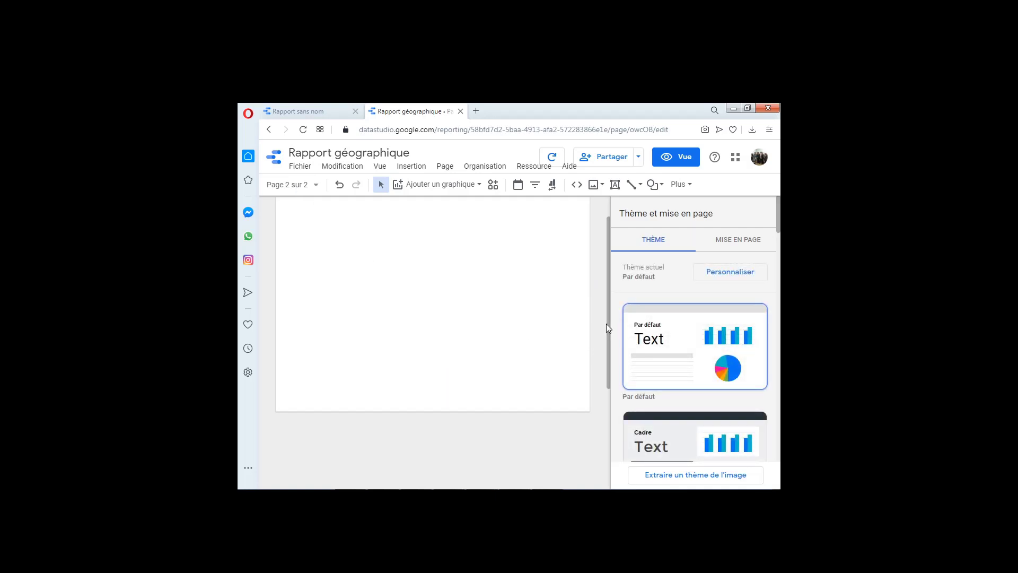
left_click_drag(609, 253, 609, 208)
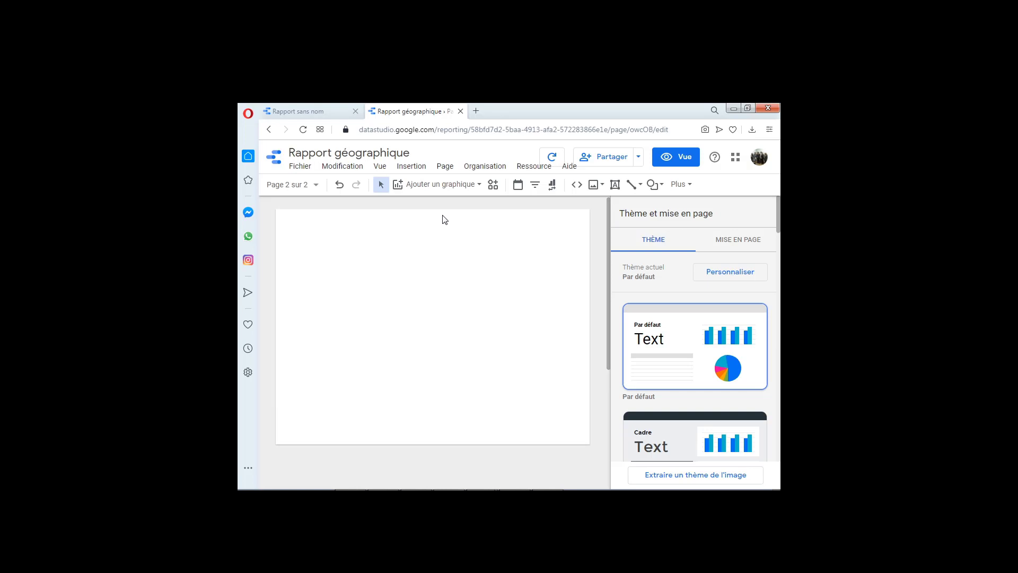
left_click(423, 168)
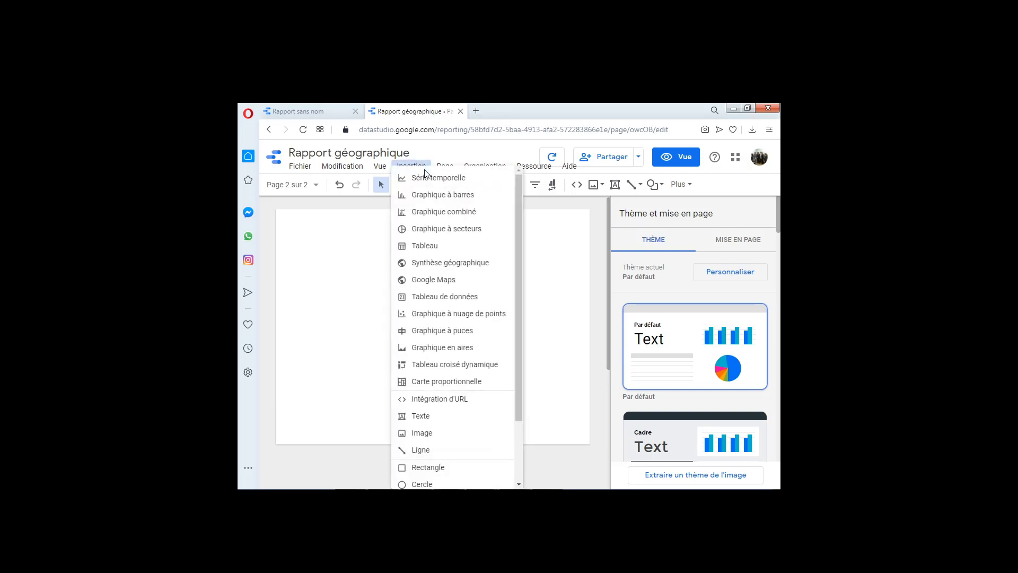
left_click(419, 262)
left_click(340, 253)
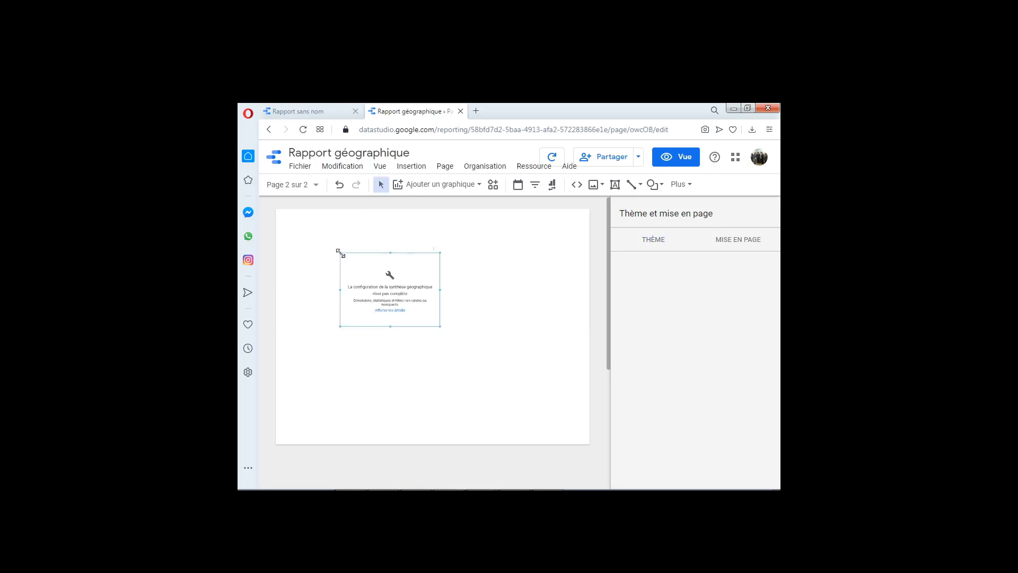
left_click_drag(438, 326, 504, 386)
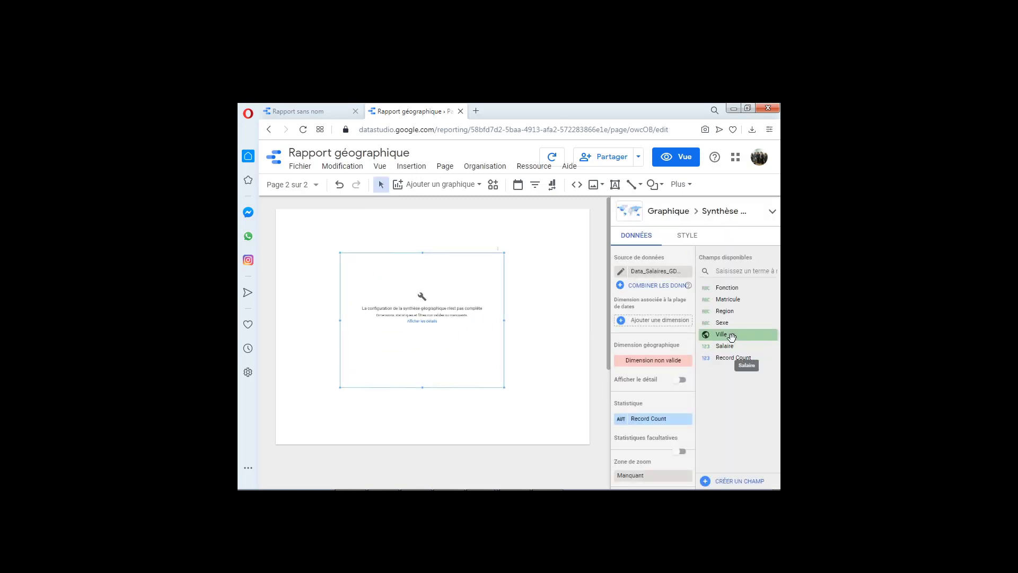
- Configure the new map to plot the Matricule metric by the Ville geographic dimension, with the zoom area set to Maroc
left_click_drag(658, 367, 657, 362)
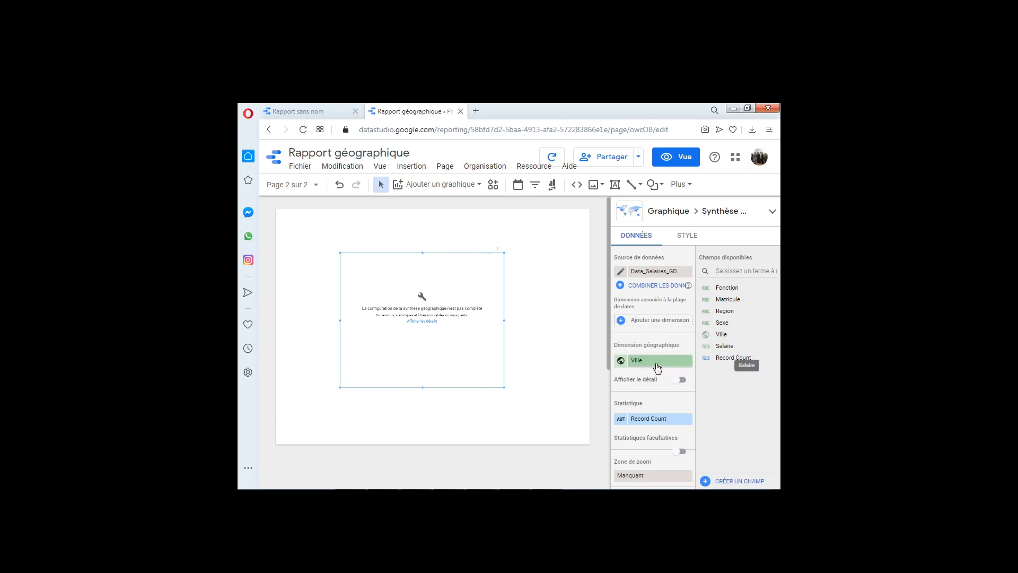
left_click(642, 477)
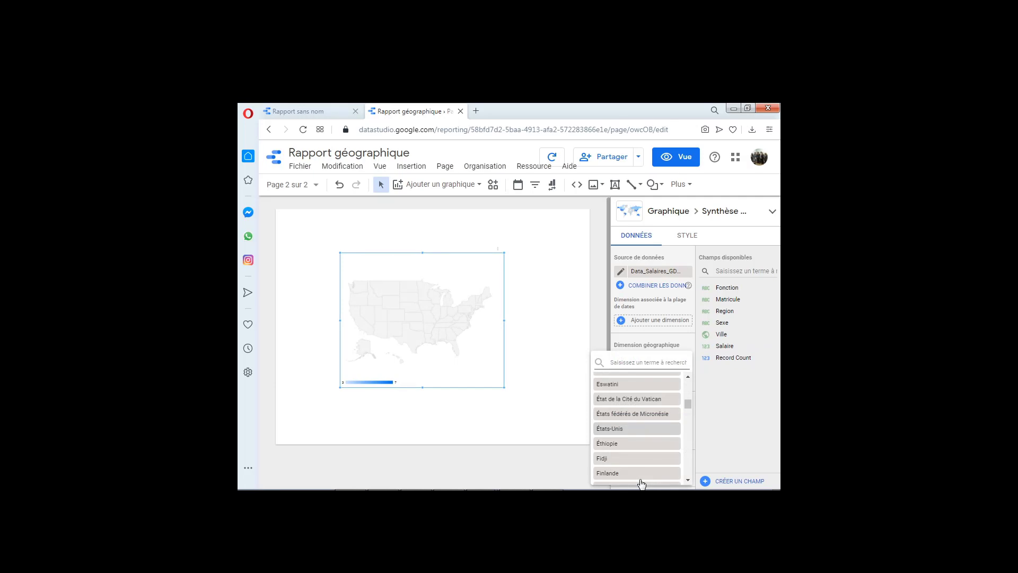
type("maroc")
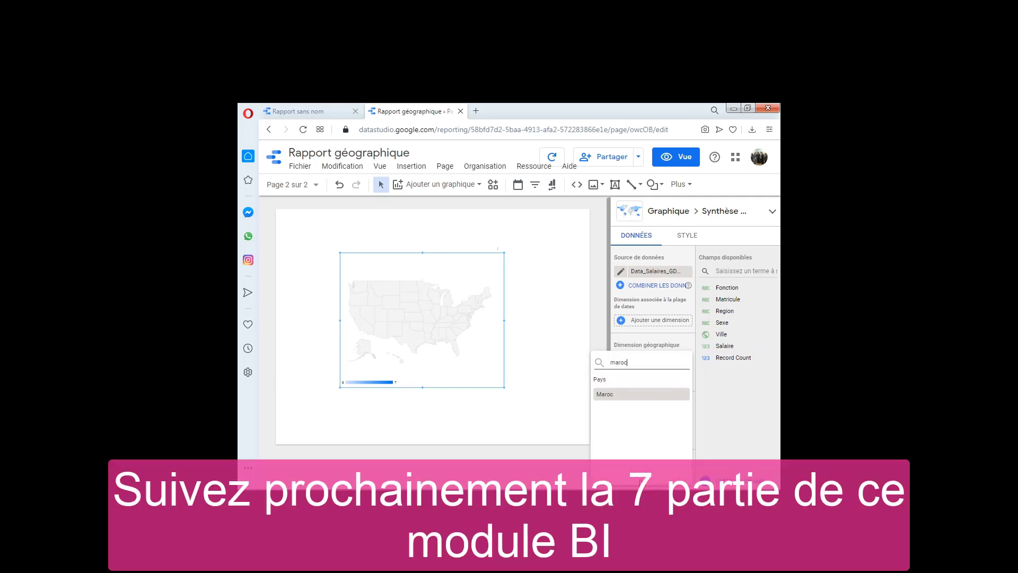
left_click(610, 395)
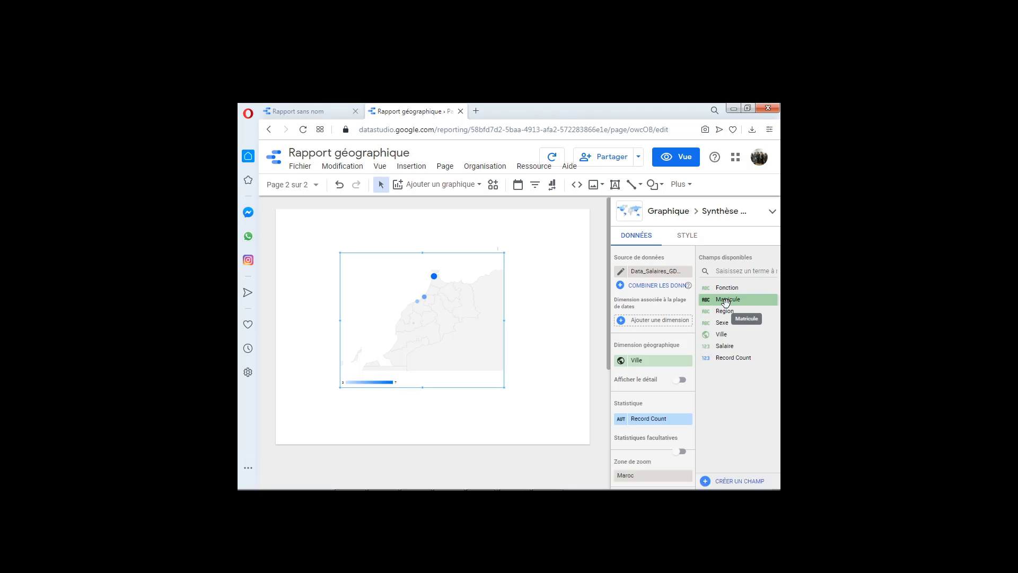
left_click_drag(726, 301, 653, 423)
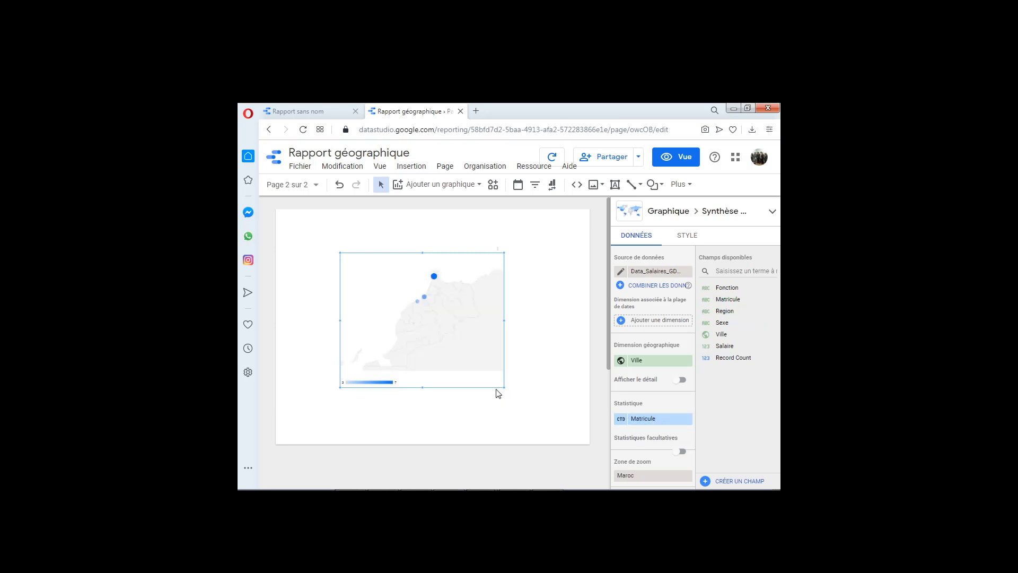
- Enlarge the Matricule map to fill more of the second page and shift it slightly left
left_click_drag(504, 388, 535, 424)
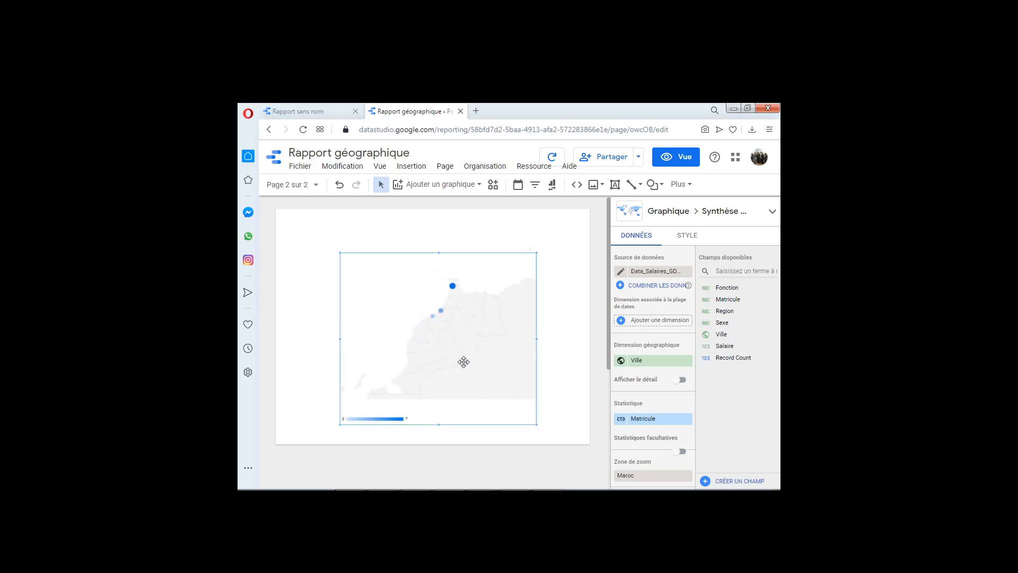
left_click_drag(461, 361, 446, 363)
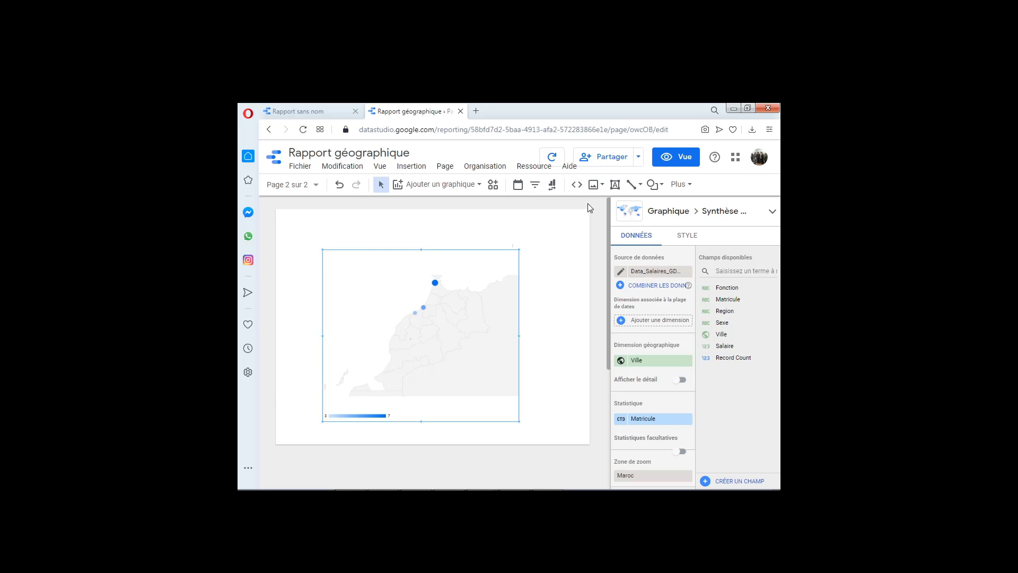
- Add a text box above the map with the title "Répartition des employés par ville" and set its font size to 40px
left_click(615, 184)
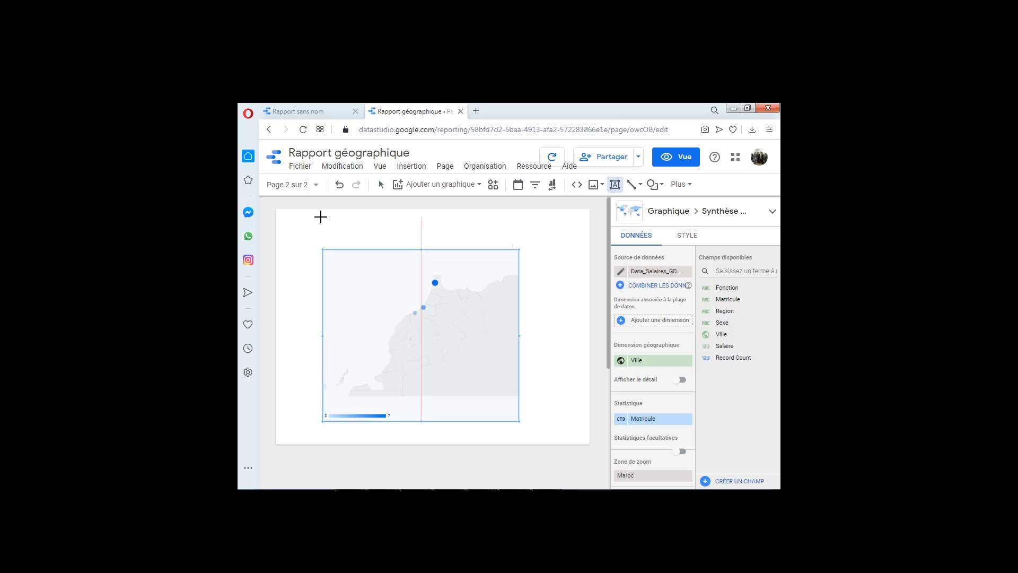
left_click_drag(321, 216, 517, 245)
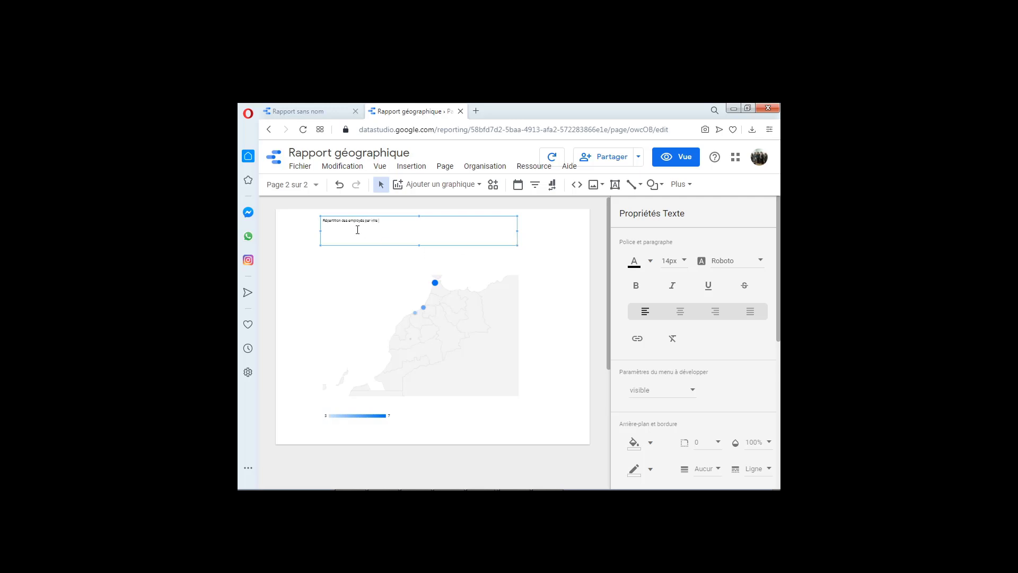
left_click_drag(379, 221, 314, 226)
left_click(684, 262)
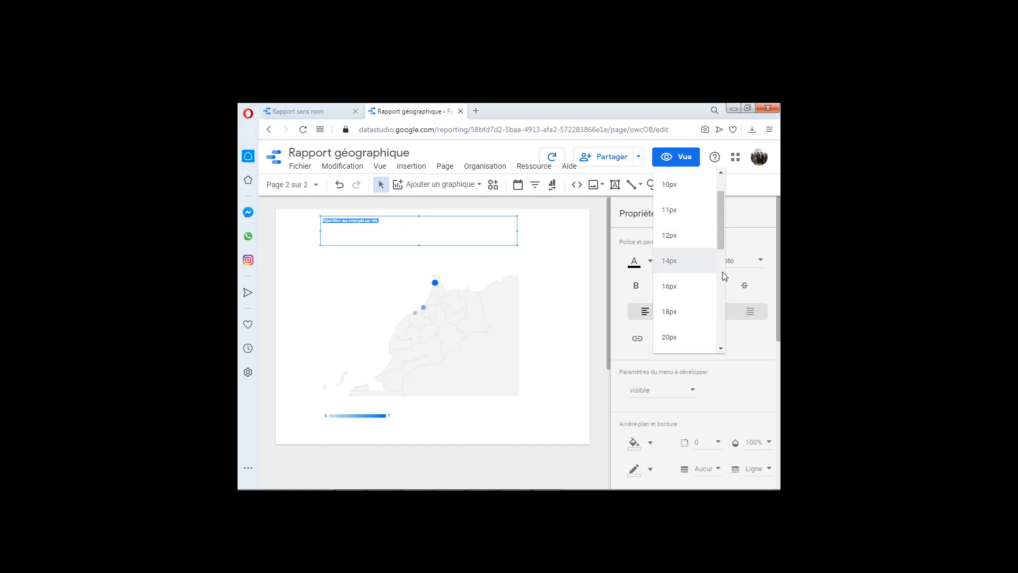
left_click_drag(720, 246, 722, 310)
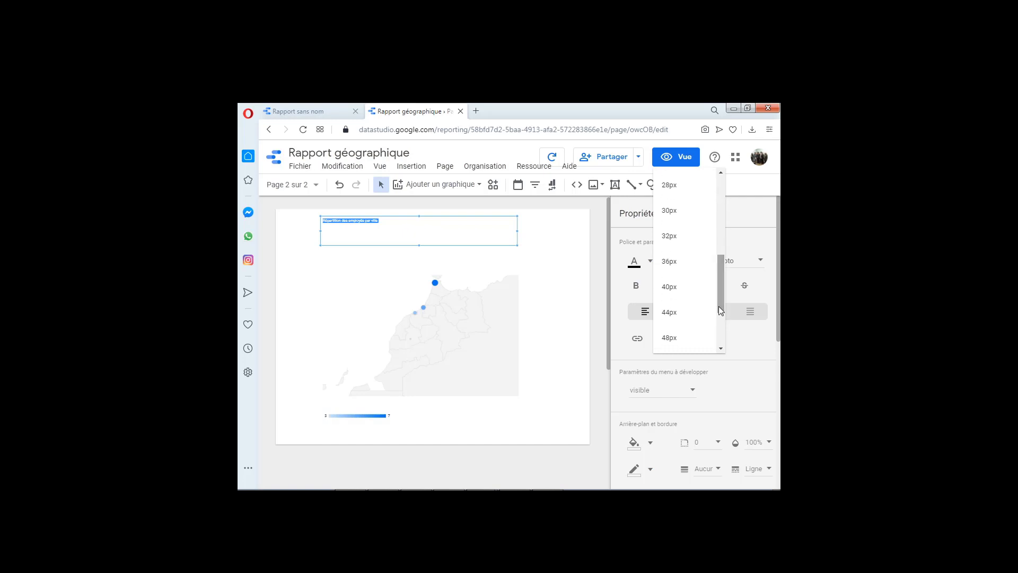
left_click(690, 293)
left_click(455, 252)
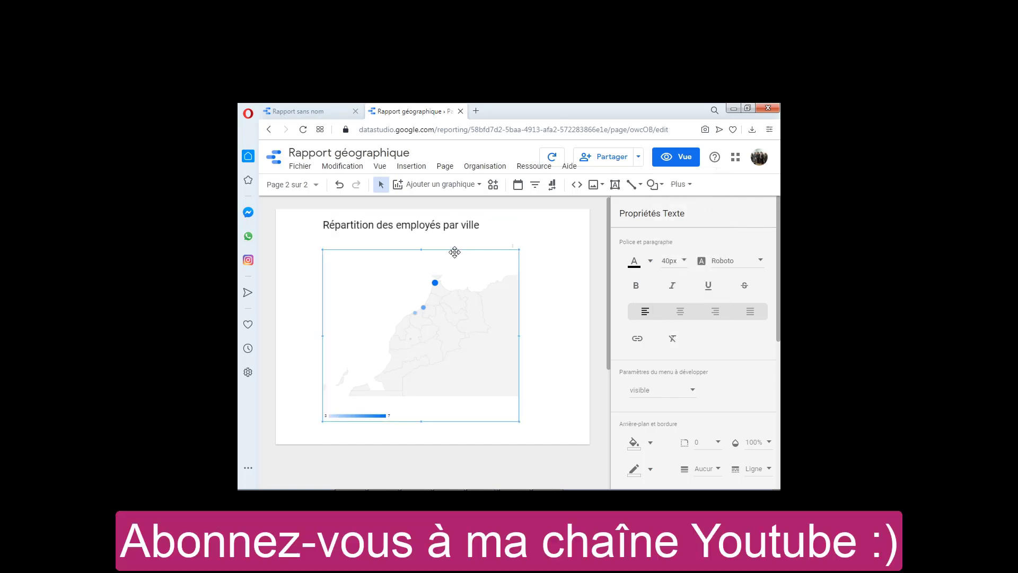
- Center the title and the map horizontally on the page, with the title aligned directly above the map
left_click(407, 230)
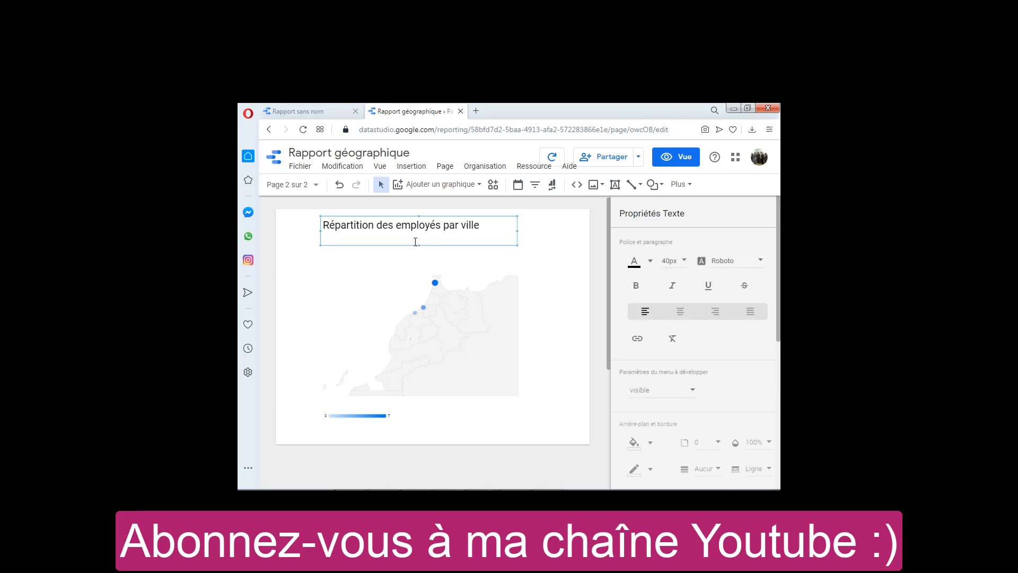
left_click_drag(412, 244, 451, 264)
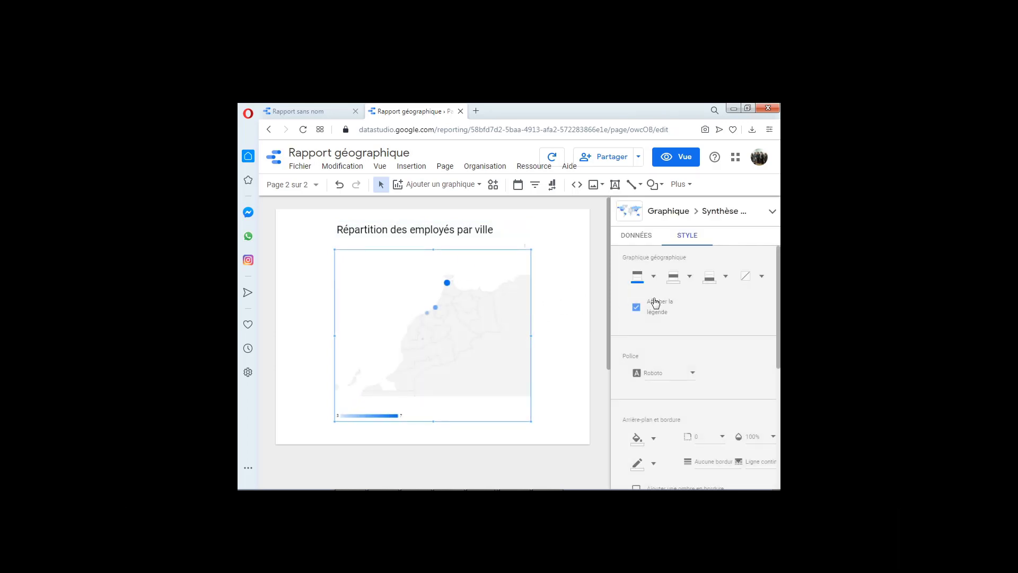
- Set the map's land areas without data to light grey and its maximum value color to orange-red
left_click(762, 276)
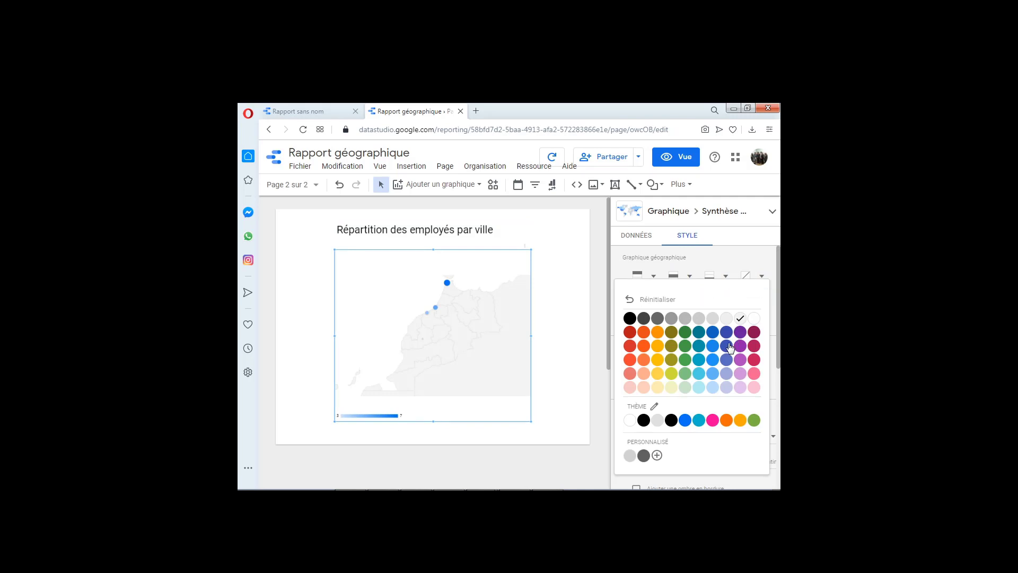
left_click(713, 319)
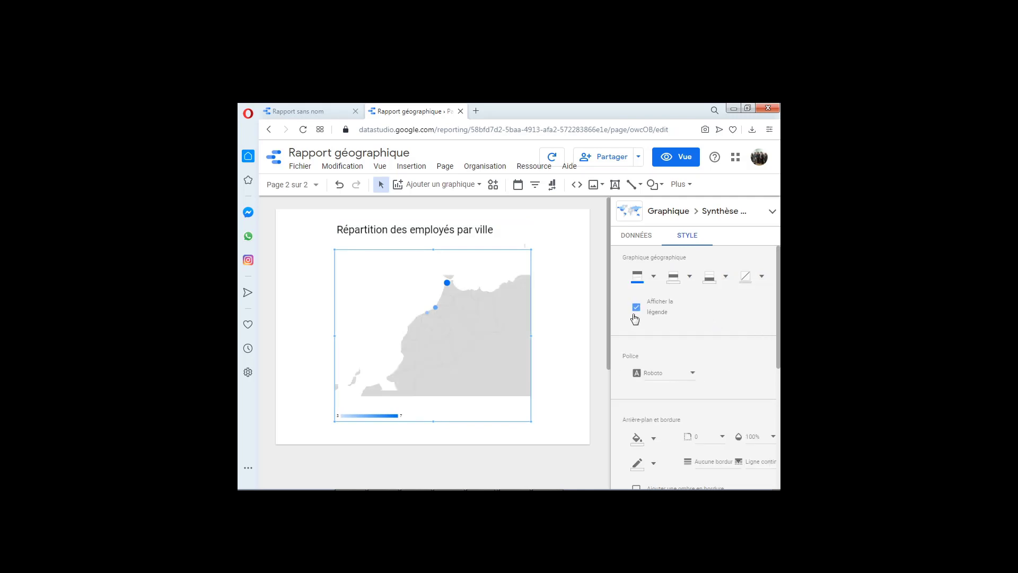
left_click(654, 276)
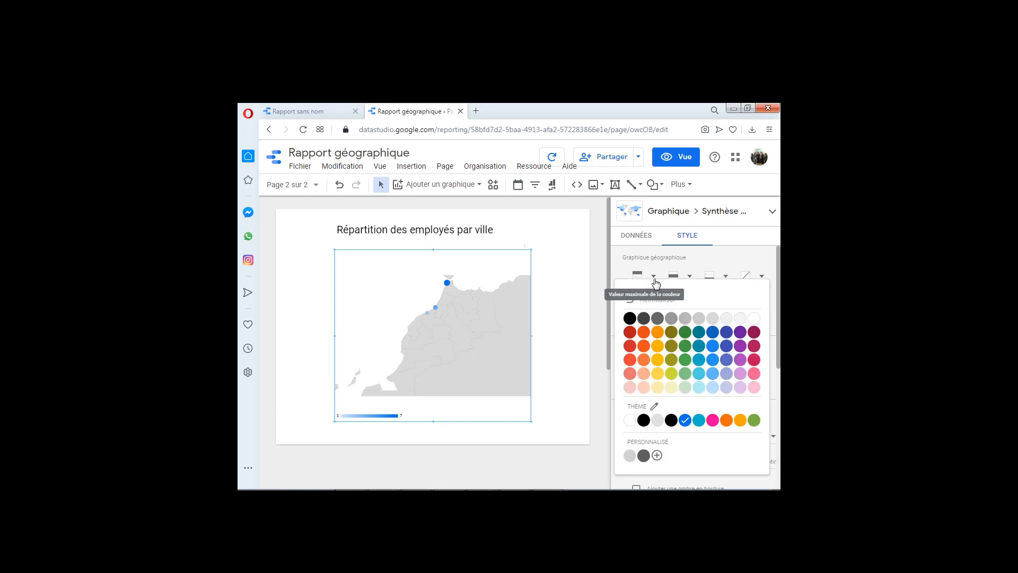
left_click(645, 351)
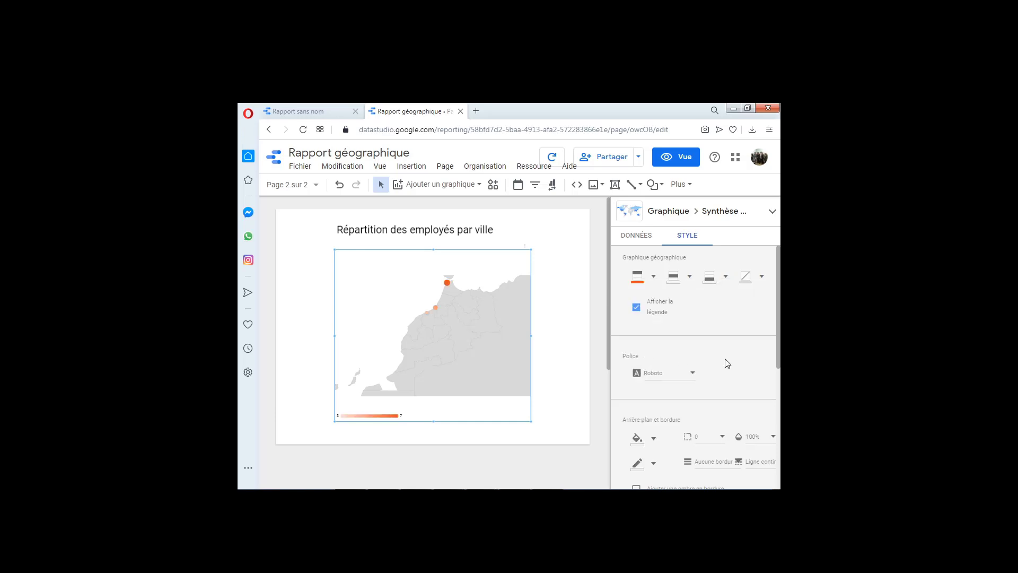
- Set the background fill of the employee map to light blue
scroll(778, 332, "down", 1)
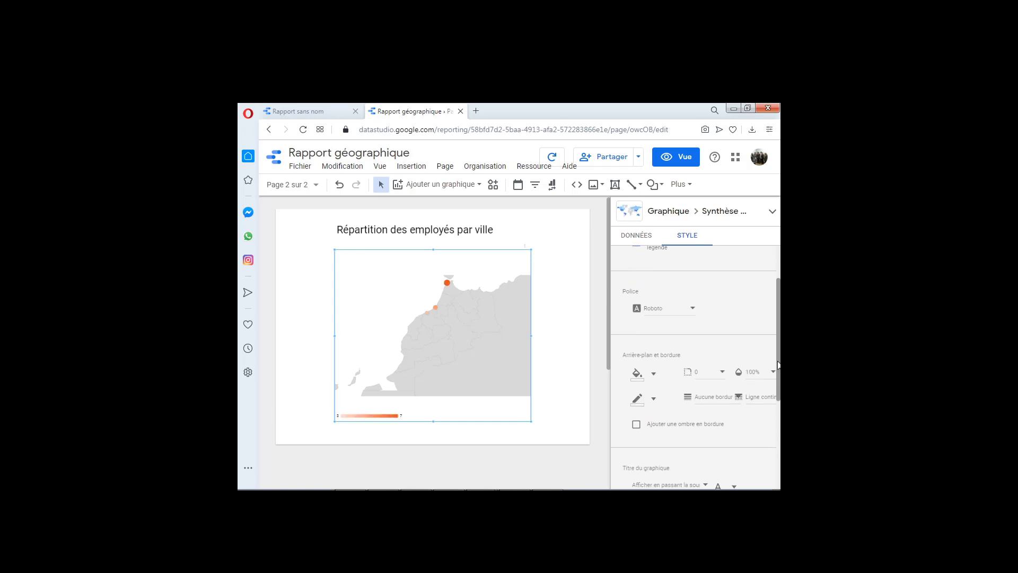
left_click(652, 374)
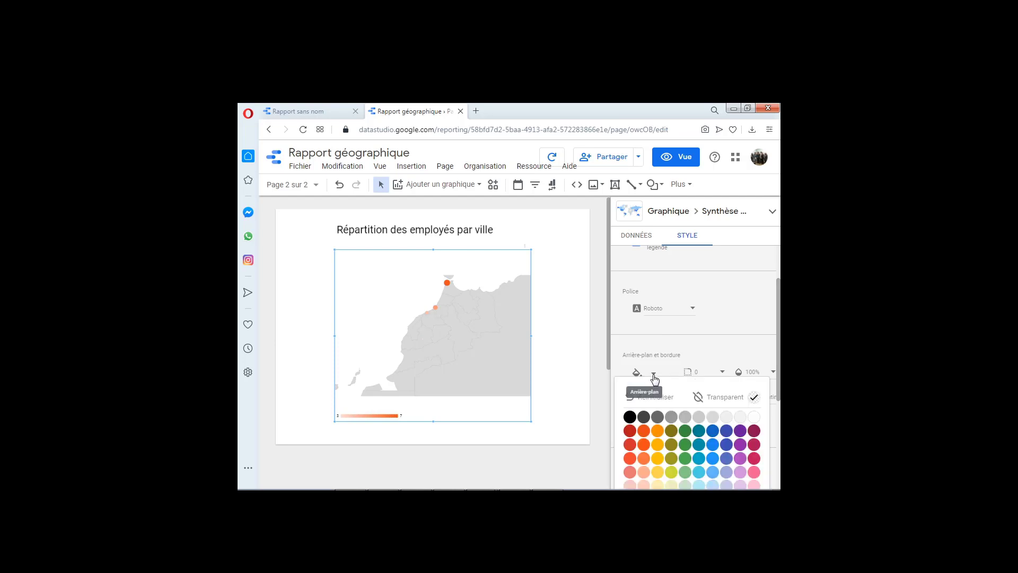
left_click(711, 472)
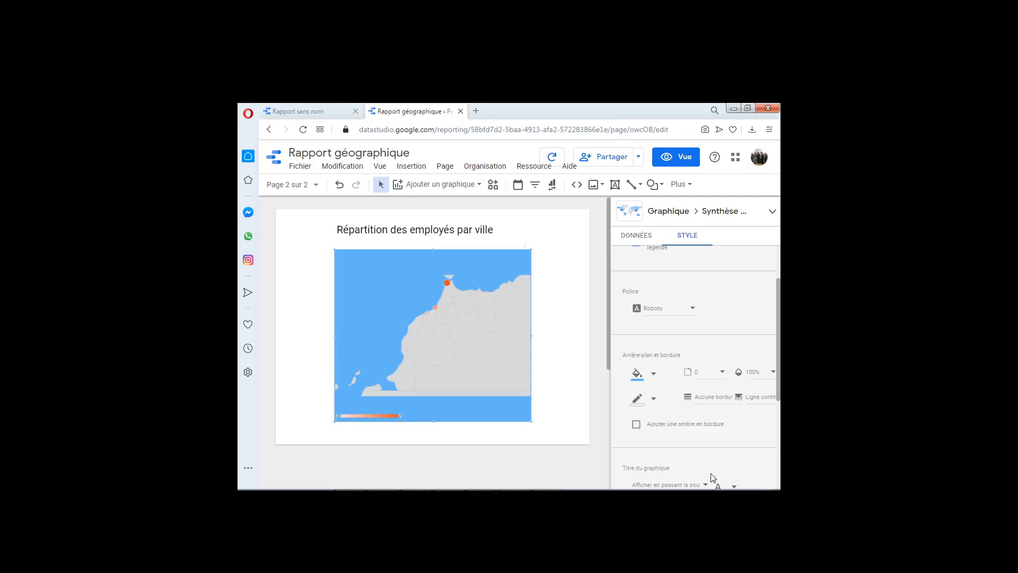
left_click(578, 394)
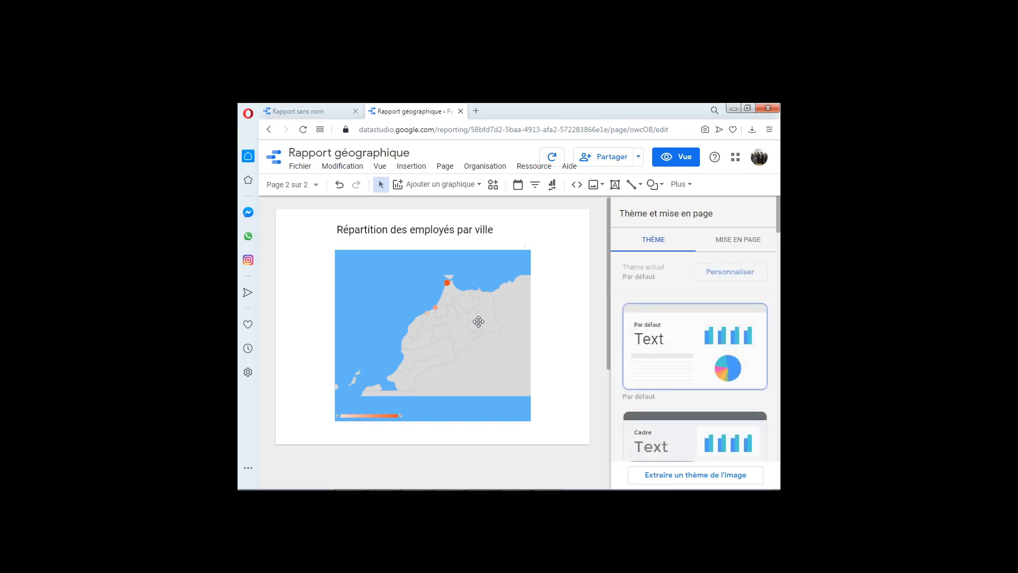
- Select the title text box above the employee map
left_click(444, 235)
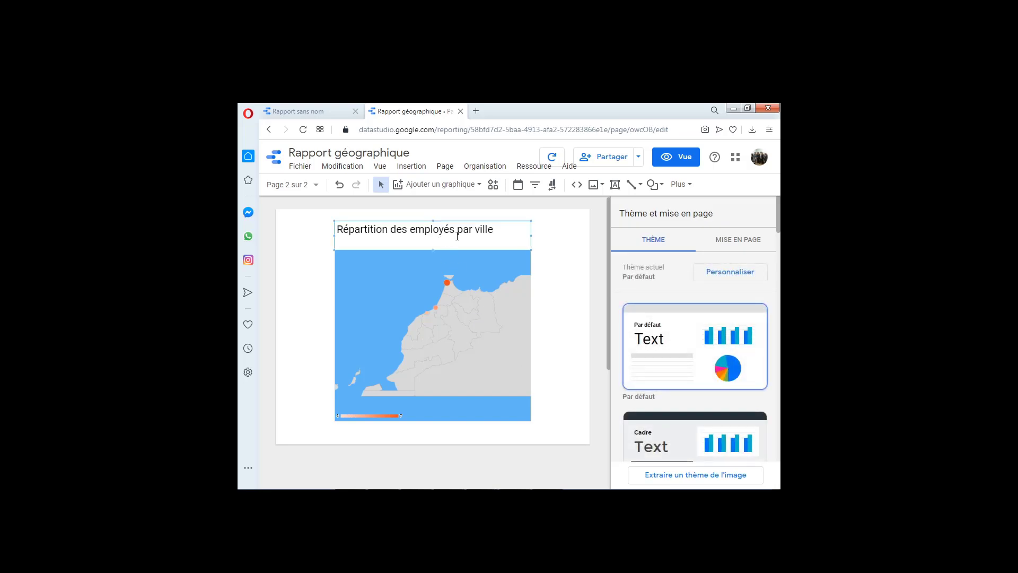